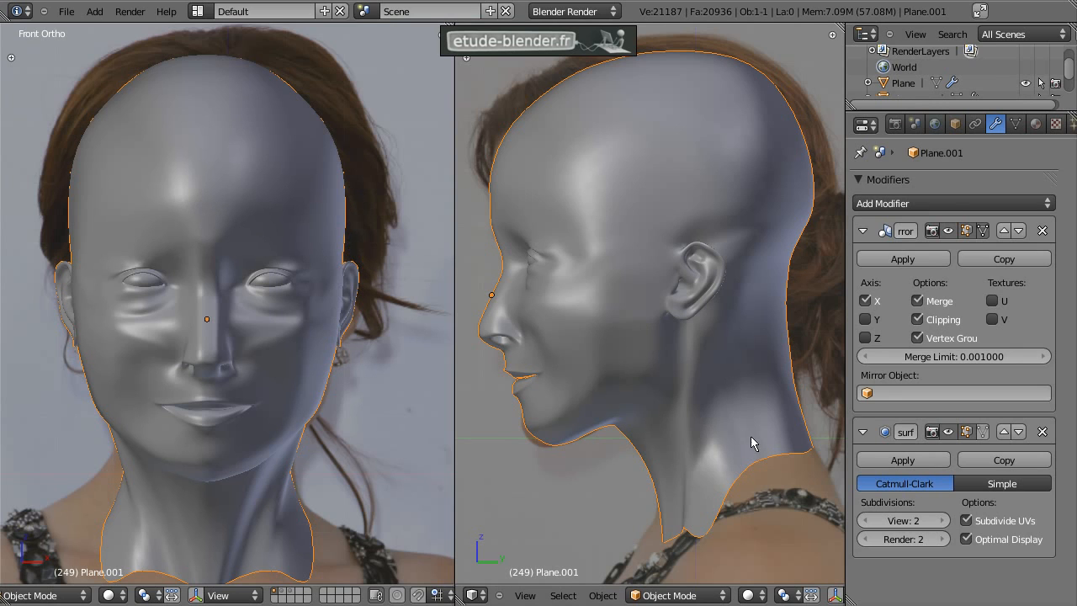
Step: Apply the Mirror modifier on the head object
middle_click_drag(257, 229, 278, 244)
key("KP_1")
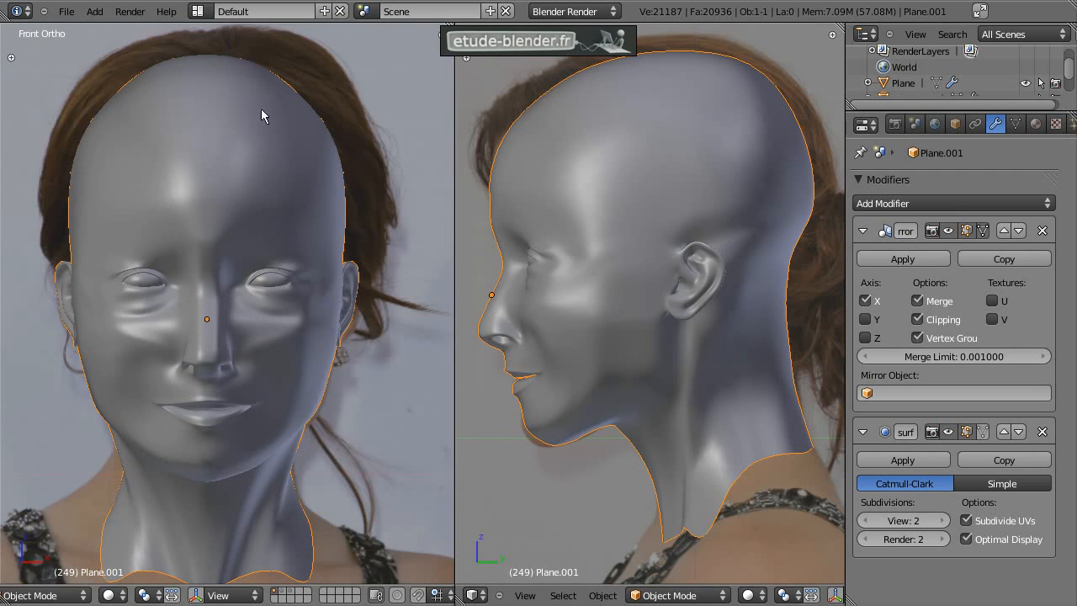
left_click(935, 263)
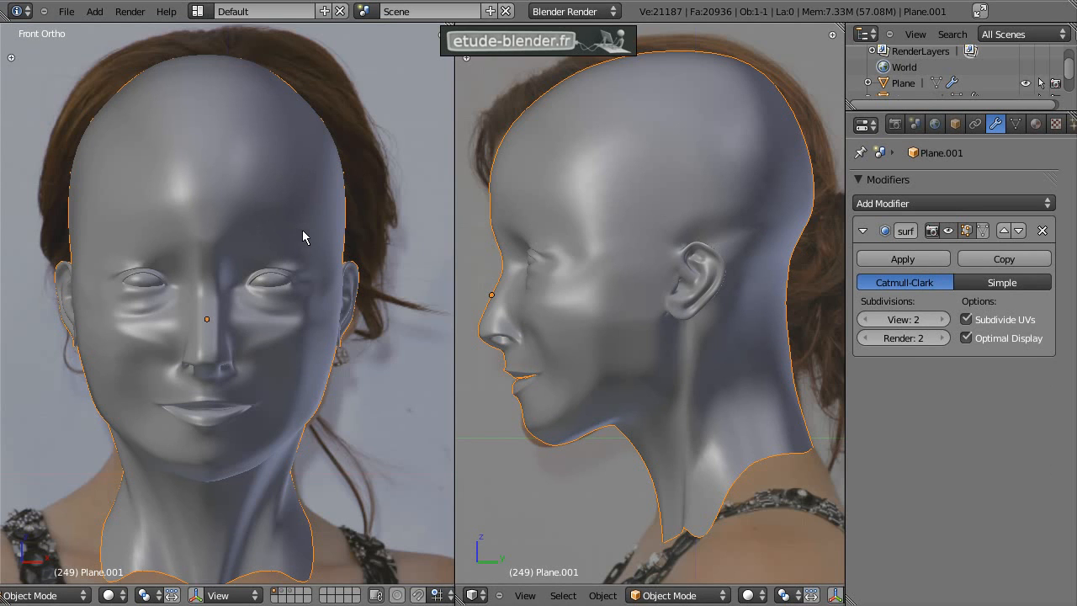
Step: Maximize the 3D view, select the head's central edge loop in Edit Mode and deselect its vertices running down the face
key("ctrl+Up")
scroll(513, 236, "down", 1)
middle_click_drag(514, 231, 522, 276)
scroll(449, 256, "down", 2)
middle_click_drag(450, 257, 541, 252)
key("Tab")
middle_click_drag(470, 209, 562, 291)
right_click(558, 187, "alt")
scroll(591, 356, "up", 3)
key("c")
middle_click_drag(576, 367, 507, 223)
right_click(572, 360)
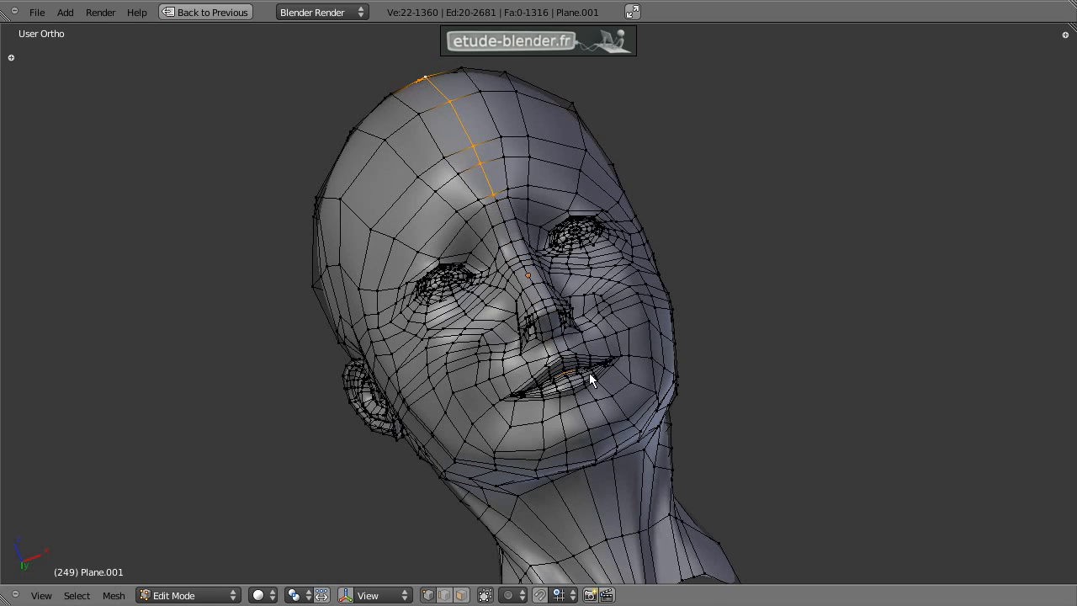
Step: Deselect the leftover central-loop vertices at the lips and on the lower forehead
middle_click_drag(584, 363, 579, 345)
scroll(588, 353, "up", 3)
key("c")
middle_click(577, 380)
right_click(526, 243)
mouse_move(490, 157)
middle_mouse_down("shift")
mouse_move(573, 453)
mouse_move(482, 295)
mouse_move(422, 329)
middle_mouse_up("shift")
key("c")
right_click(481, 296)
Step: Add three vertices on each side of the upper forehead row to the selection and mark the selected edges as a seam
right_click(413, 307, "shift")
right_click(353, 337, "shift")
right_click(278, 408, "shift")
right_click(521, 261, "shift")
right_click(574, 233, "shift")
right_click(671, 218, "shift")
middle_click_drag(483, 296, 573, 300)
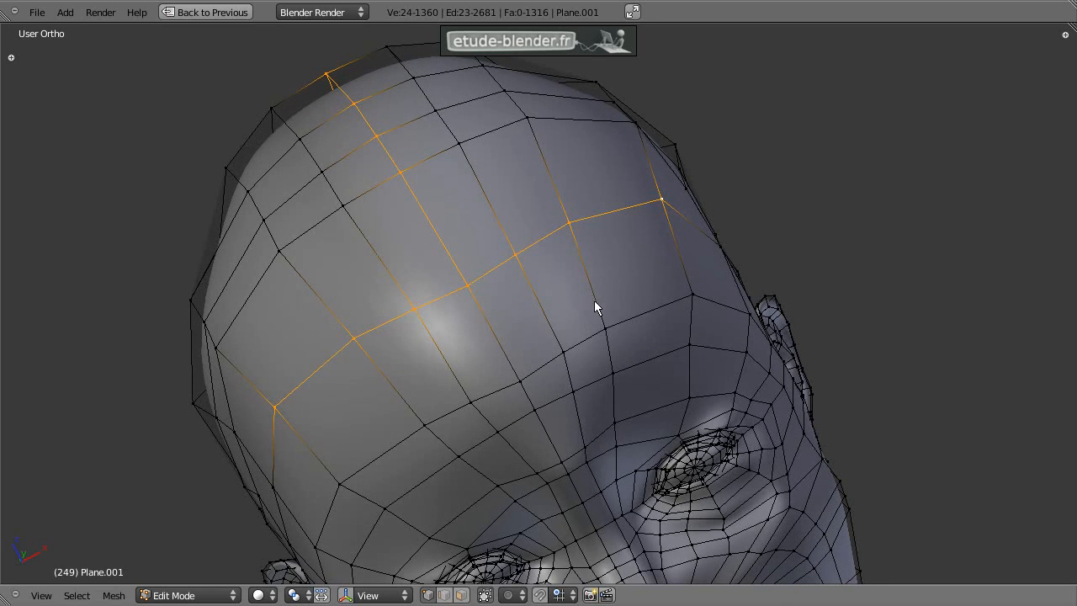
key("ctrl+e")
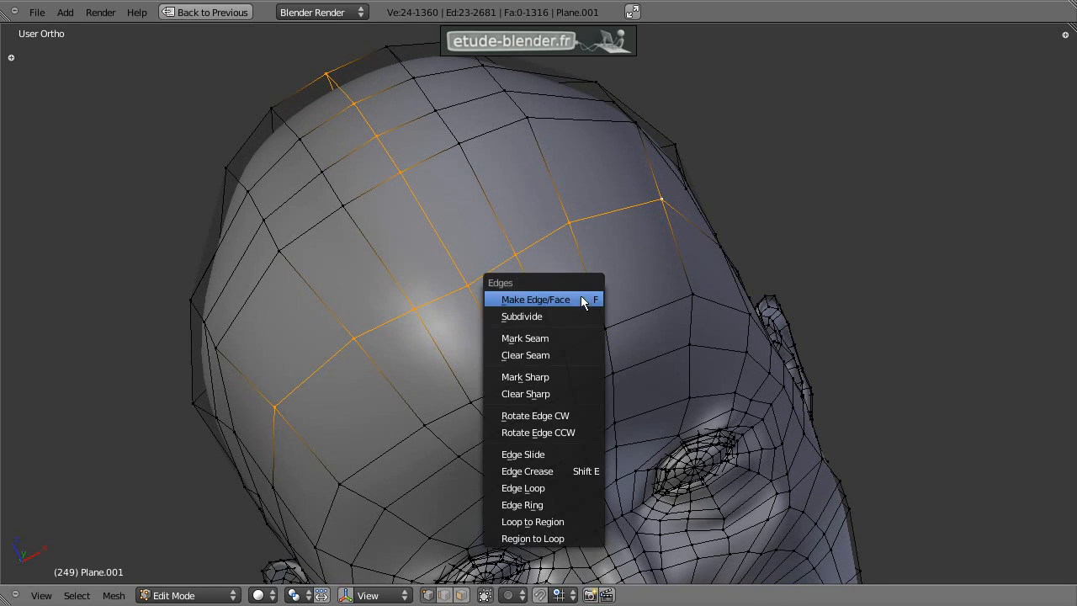
left_click(563, 338)
Step: Clear the selection and select the edge loop segments surrounding the head's left ear
middle_click_drag(409, 315, 318, 356)
scroll(362, 310, "down", 3)
key("a")
middle_click_drag(303, 299, 408, 283)
middle_click_drag(425, 221, 311, 130)
key("Tab")
scroll(366, 286, "down", 2)
scroll(581, 372, "up", 2)
key("Tab")
scroll(412, 357, "up", 3)
right_click(338, 124, "alt")
right_click(384, 173, "alt+shift")
middle_click_drag(387, 233, 399, 285)
right_click(417, 254, "alt+shift")
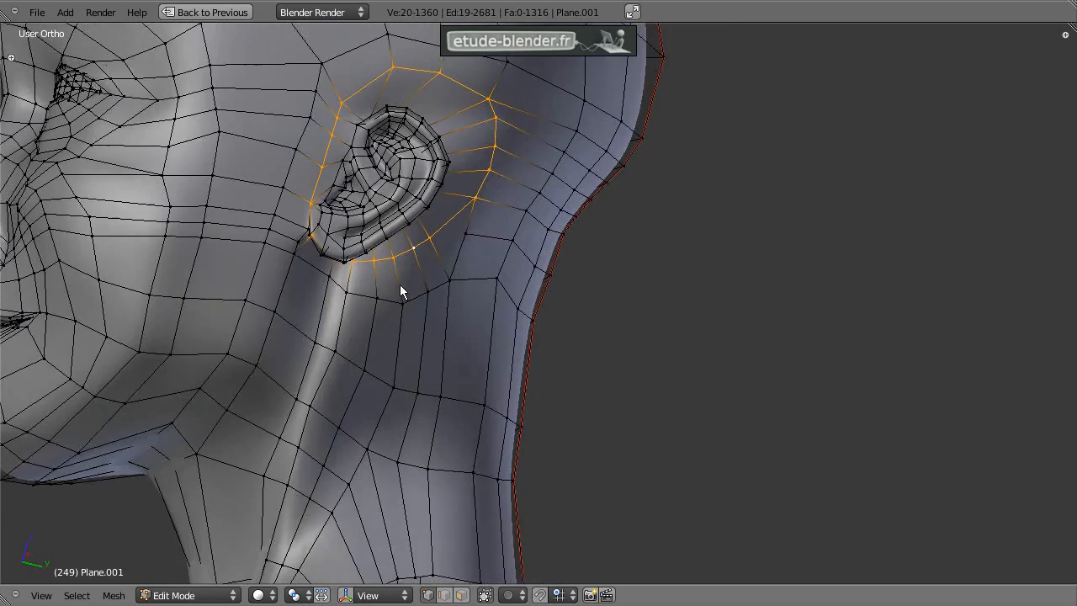
Step: Add the missing vertex in front of the left earlobe to close the selected loop
scroll(319, 261, "up", 4)
middle_click_drag(186, 220, 416, 325, "shift")
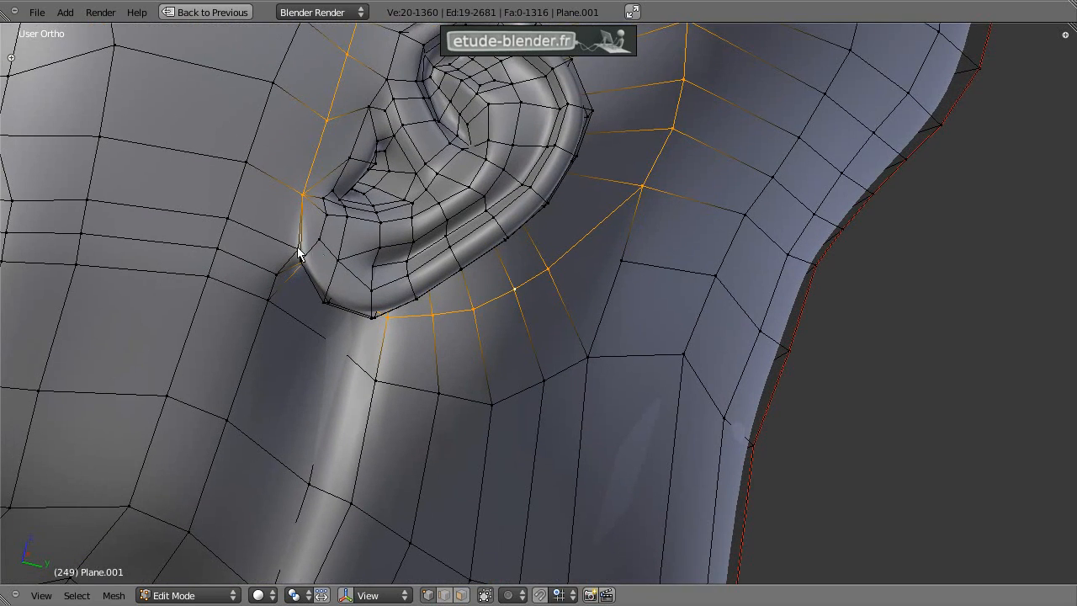
scroll(303, 280, "up", 2)
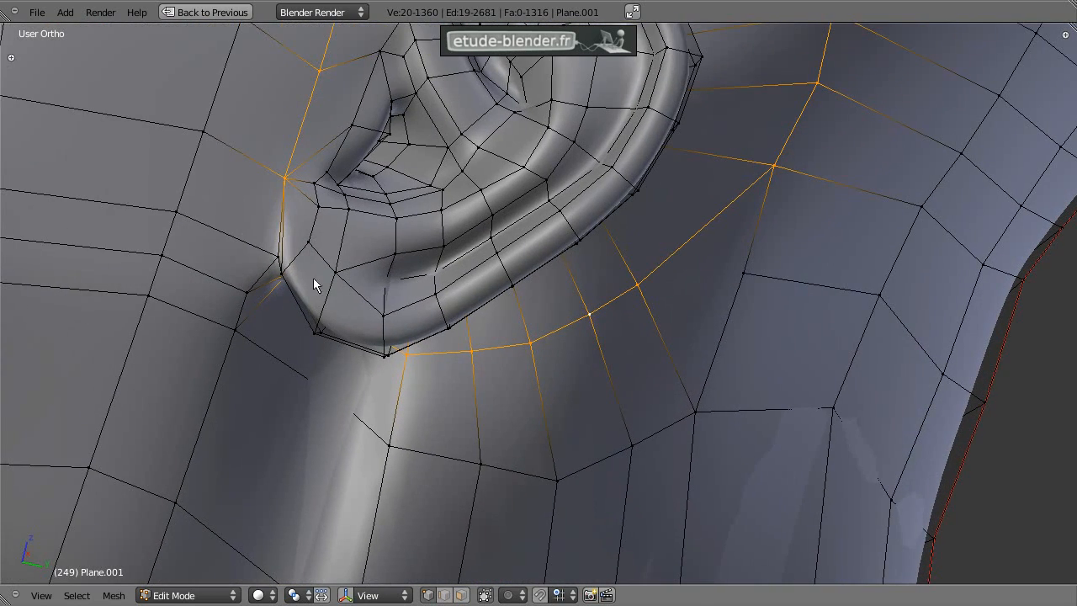
scroll(300, 277, "down", 2)
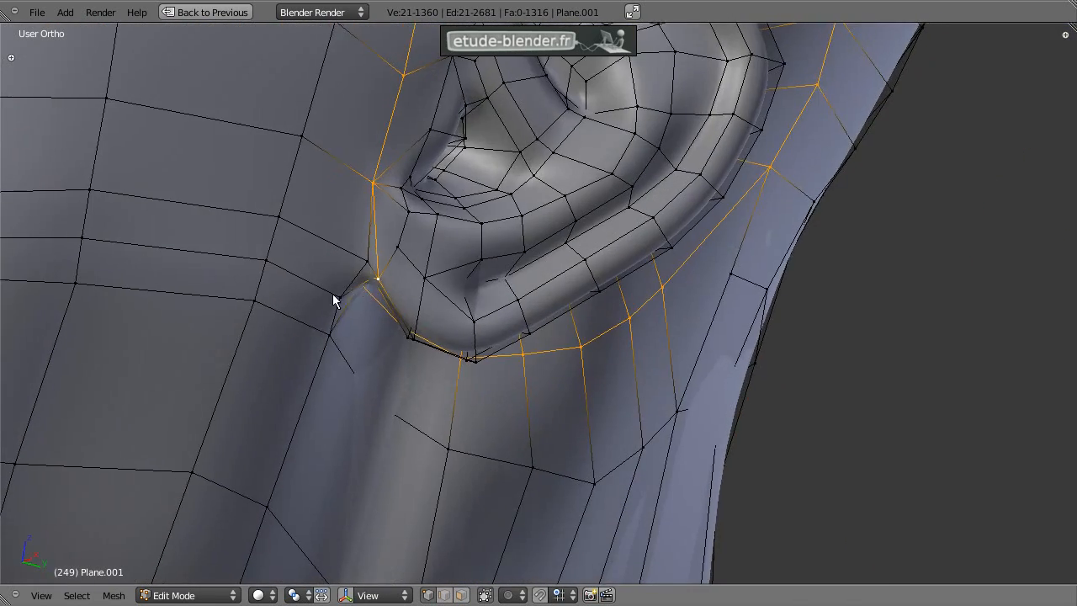
Step: Extend the selection with the edge loop segments surrounding the right ear
scroll(334, 298, "down", 3)
middle_click_drag(281, 305, 474, 310)
scroll(346, 308, "down", 3)
middle_click_drag(346, 308, 477, 301)
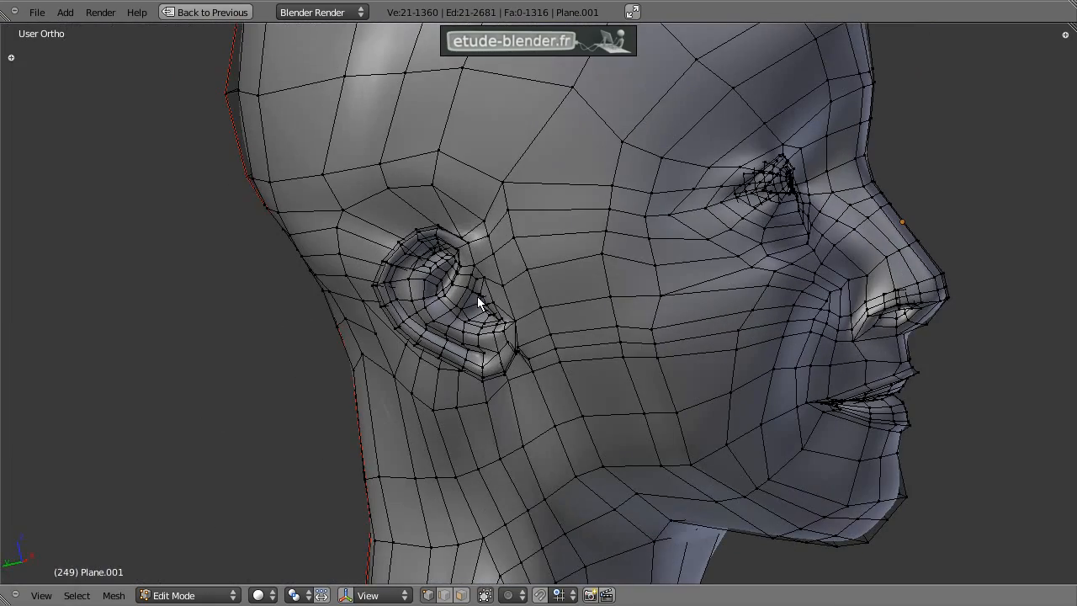
right_click(474, 215, "alt+shift")
scroll(458, 268, "up", 2)
middle_click_drag(310, 281, 376, 256)
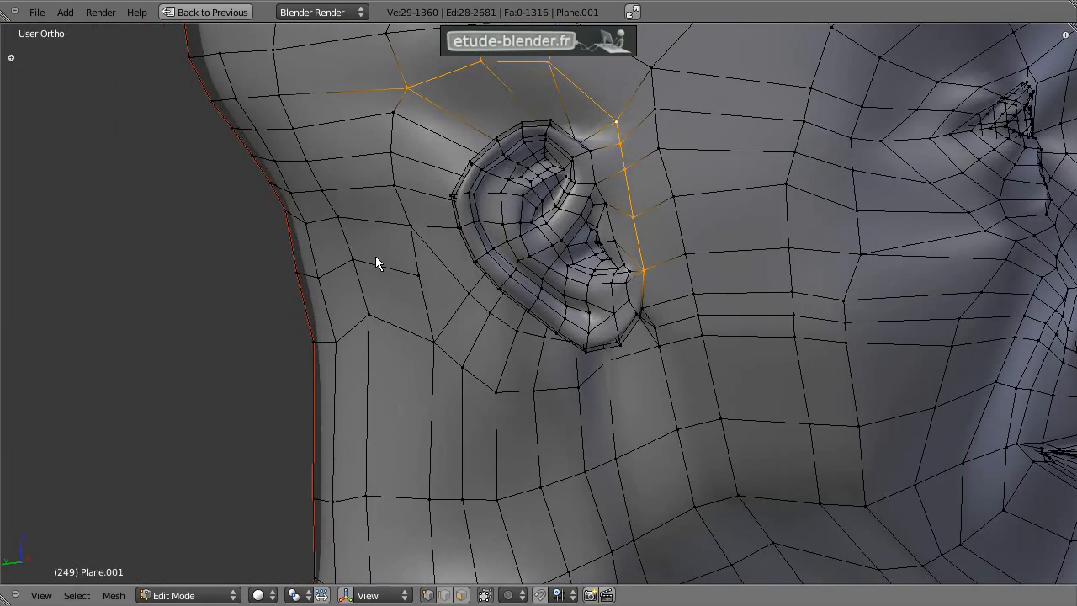
right_click(403, 219, "alt+shift")
middle_click_drag(514, 312, 488, 285)
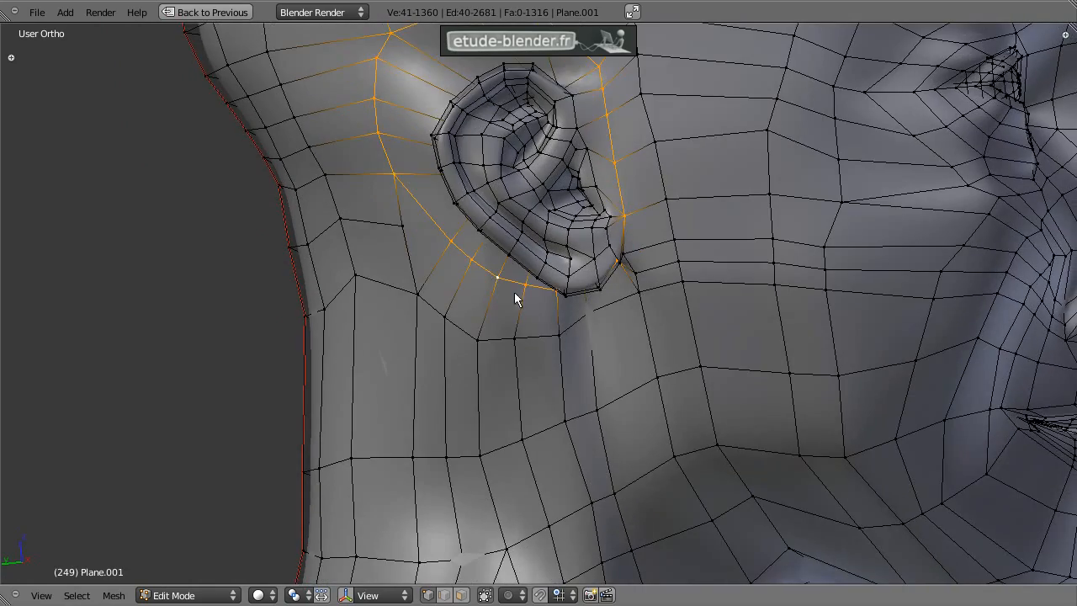
Step: Add the missing vertex at the right earlobe and mark the loops around both ears as seams
scroll(641, 290, "up", 3)
scroll(641, 285, "up", 2)
middle_click_drag(712, 247, 690, 246)
right_click(502, 247, "shift")
scroll(546, 262, "down", 7)
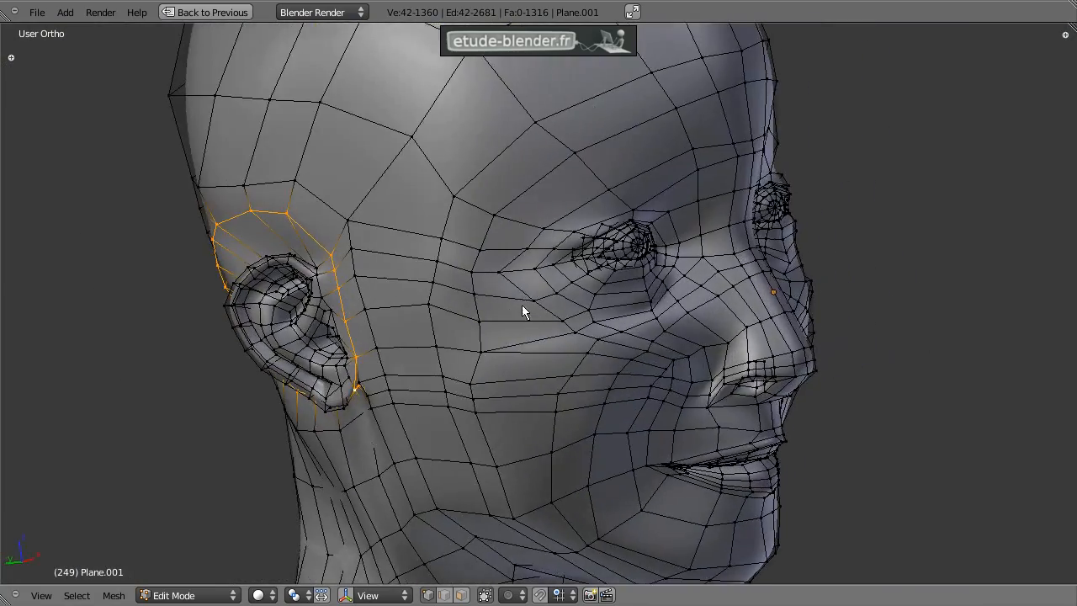
key("ctrl+e")
left_click(508, 320)
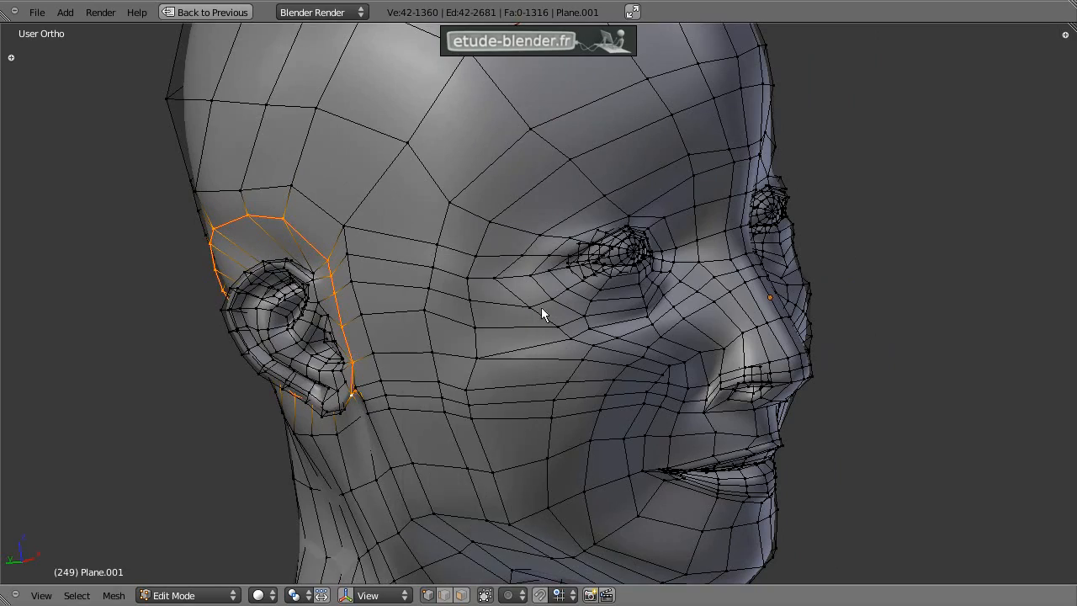
Step: Select the whole head mesh, restore the split layout and change the side view into a UV/Image Editor
key("a")
scroll(547, 308, "down", 5)
middle_click_drag(547, 307, 351, 349)
key("a")
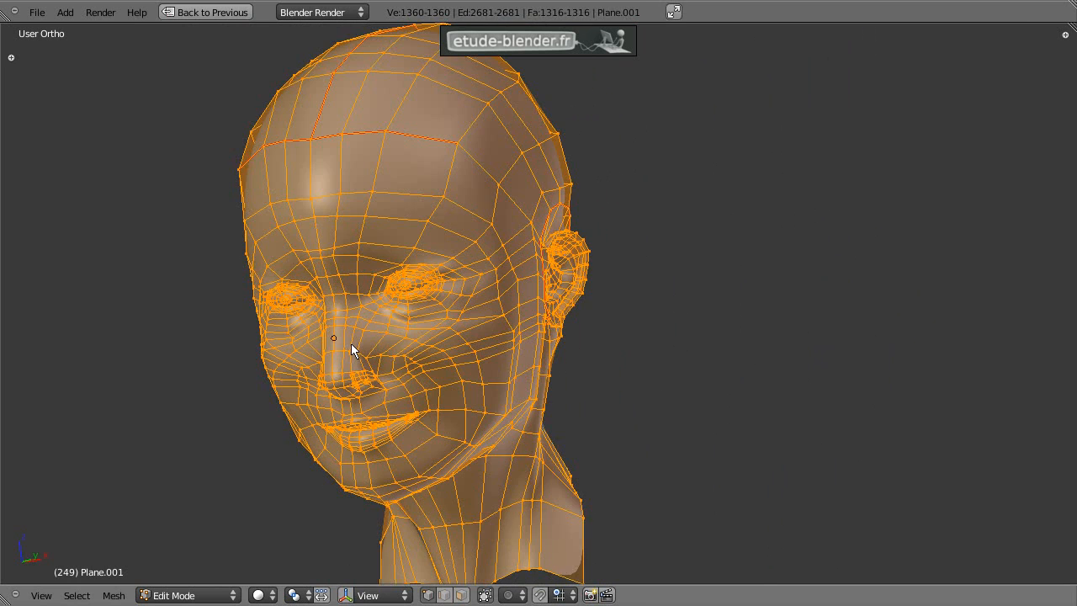
key("ctrl+Up")
key("Tab")
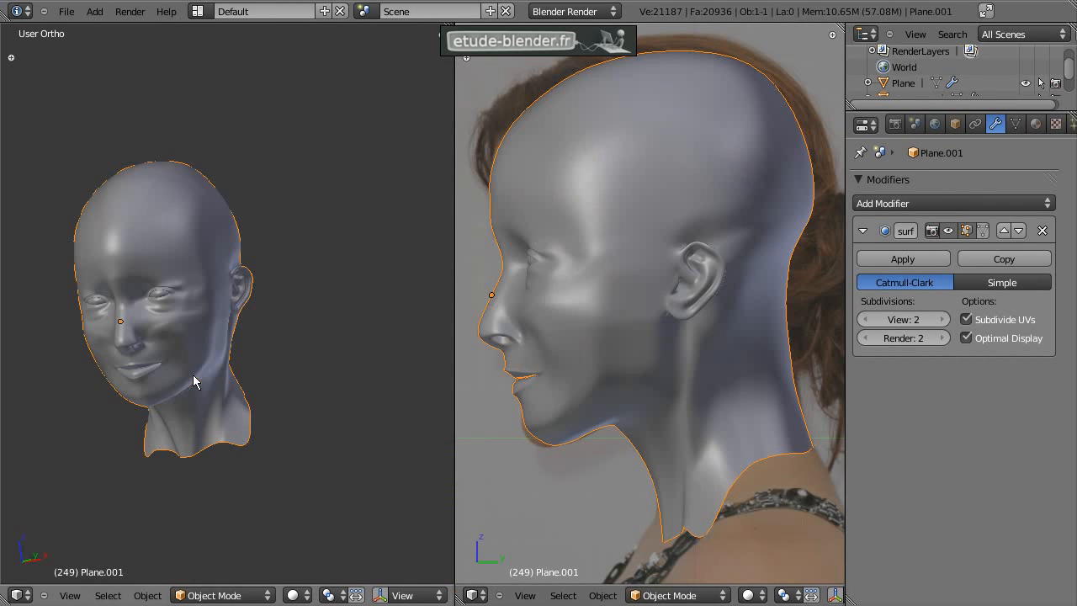
left_click(469, 596)
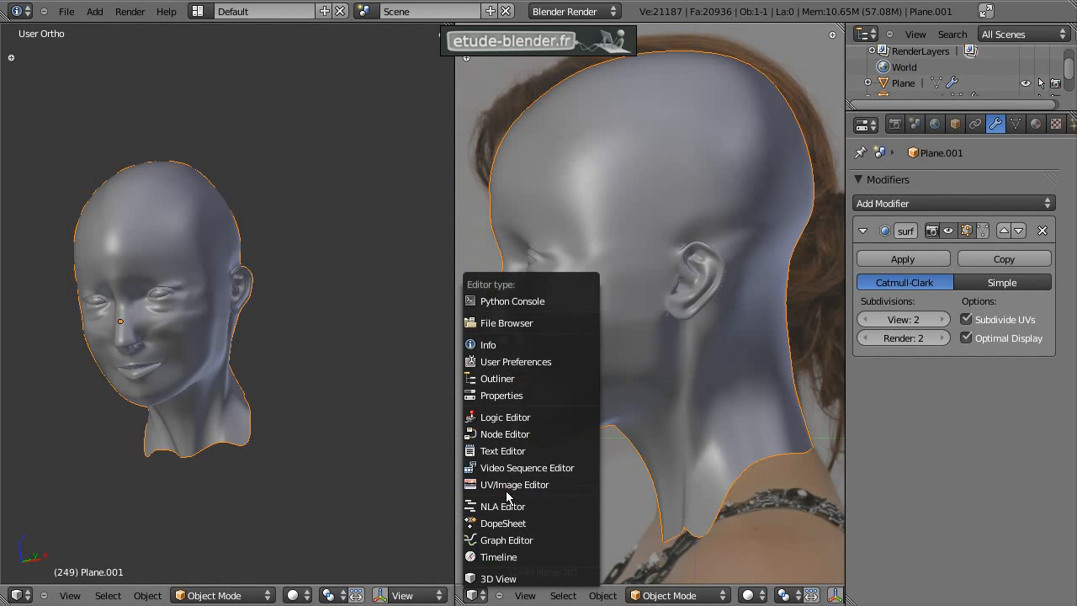
left_click(529, 484)
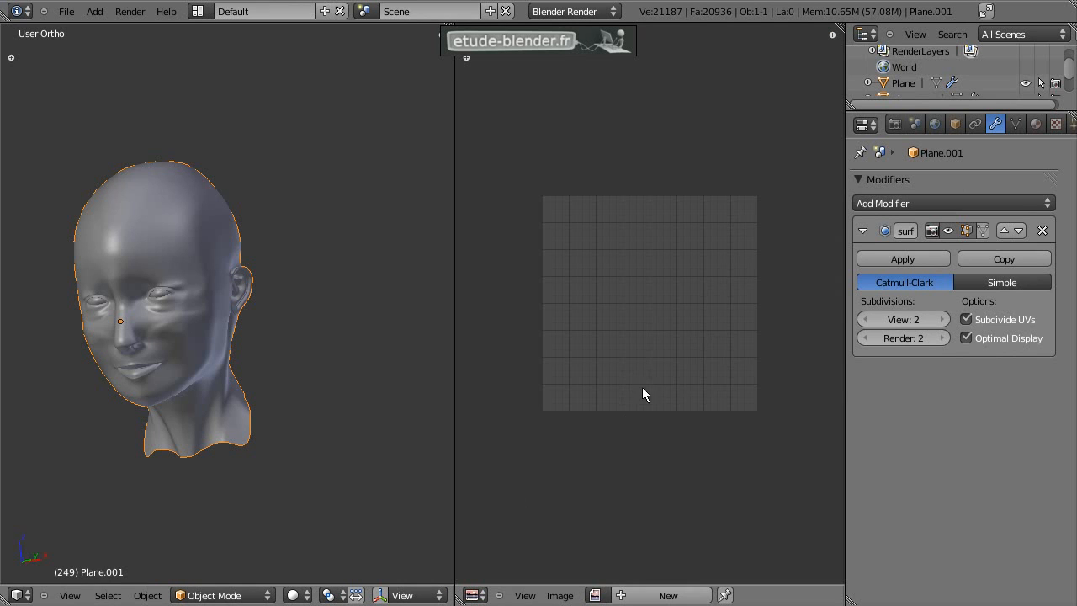
Step: Unwrap the whole head mesh along its seams and inspect the resulting UV islands
scroll(632, 410, "up", 1)
key("Tab")
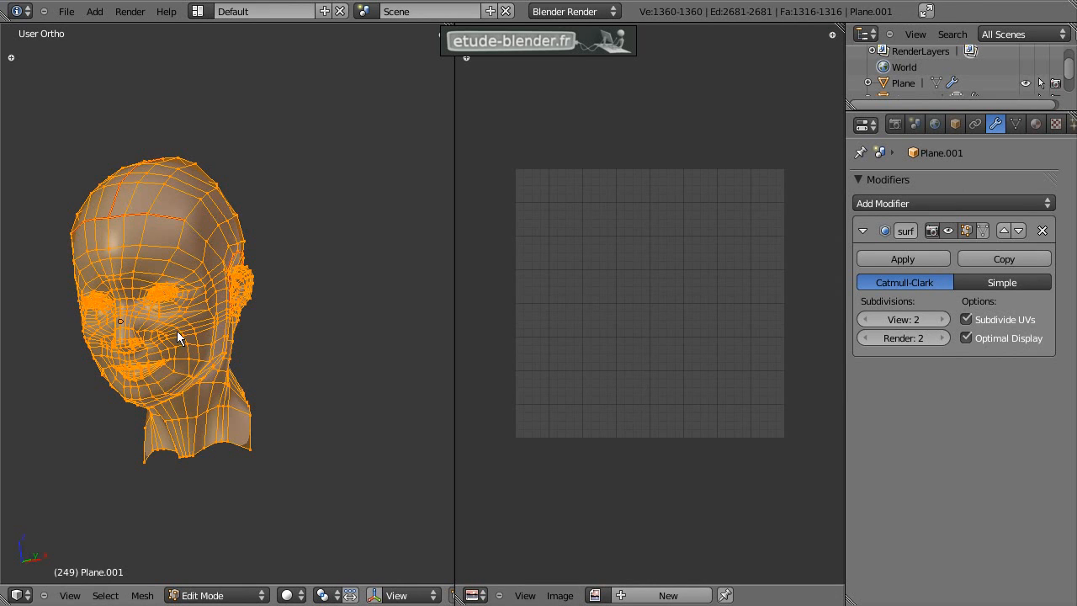
key("u")
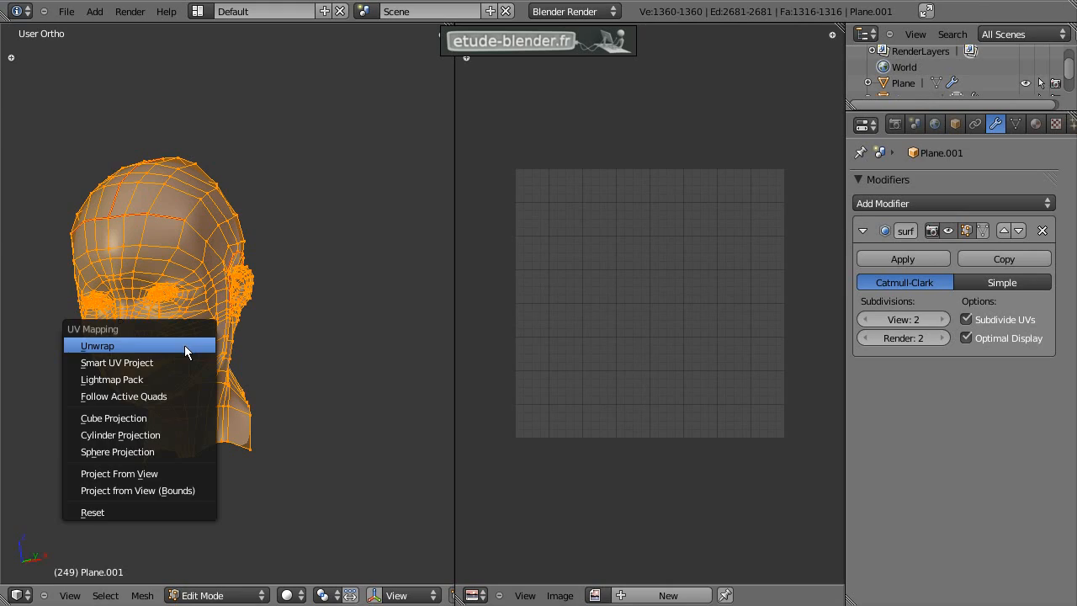
left_click(185, 345)
scroll(609, 305, "up", 1)
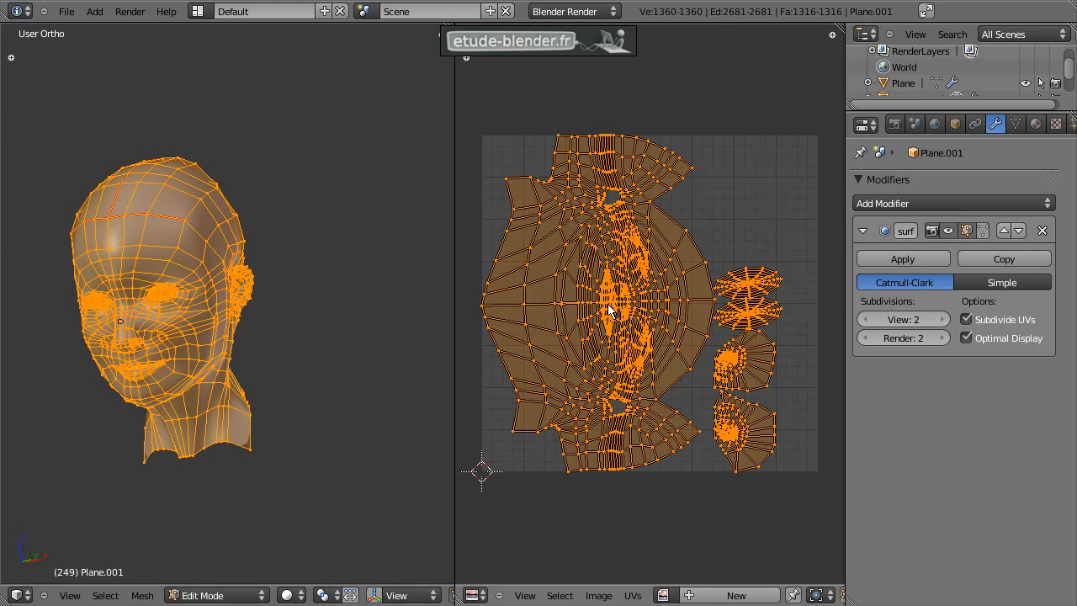
key("ctrl+Up")
scroll(609, 328, "up", 3)
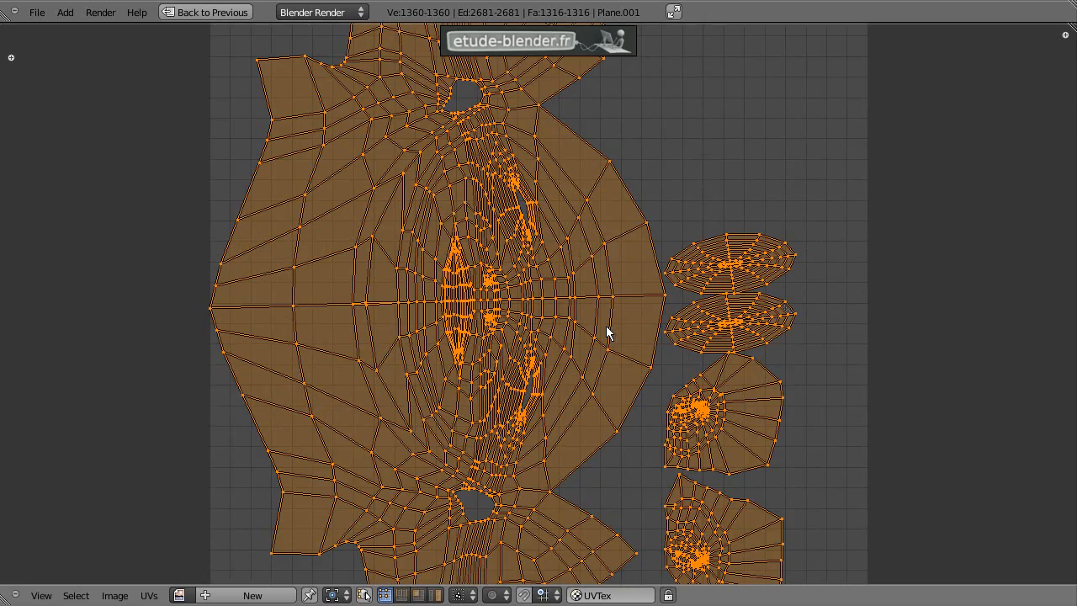
scroll(605, 333, "down", 3)
scroll(593, 338, "up", 3)
key("ctrl+Up")
scroll(198, 309, "down", 3)
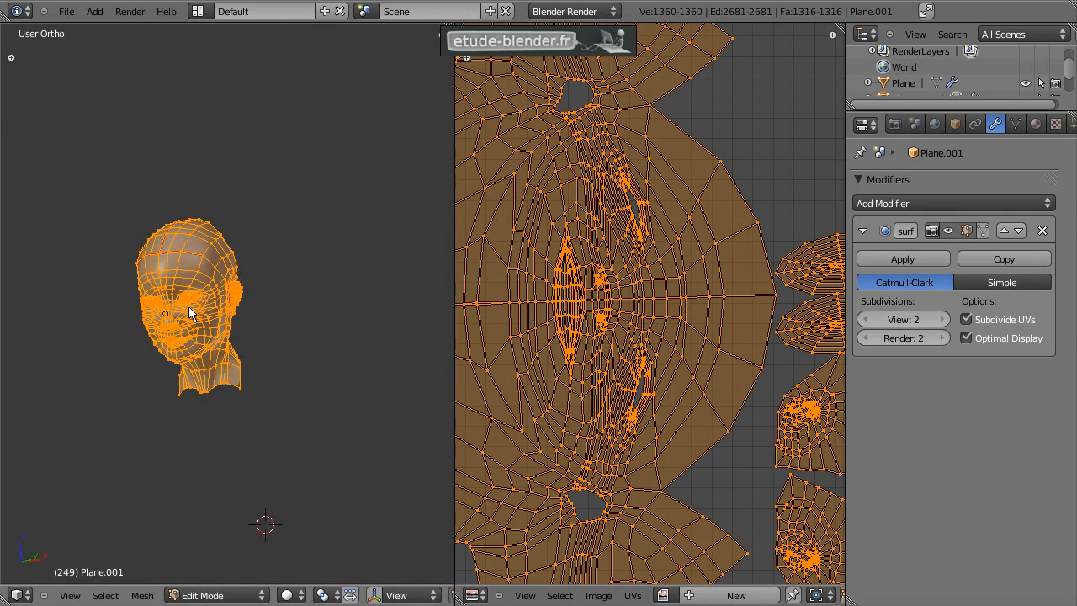
Step: Return to Object Mode, show the head's transform values and apply its scale
key("Tab")
scroll(209, 308, "up", 3)
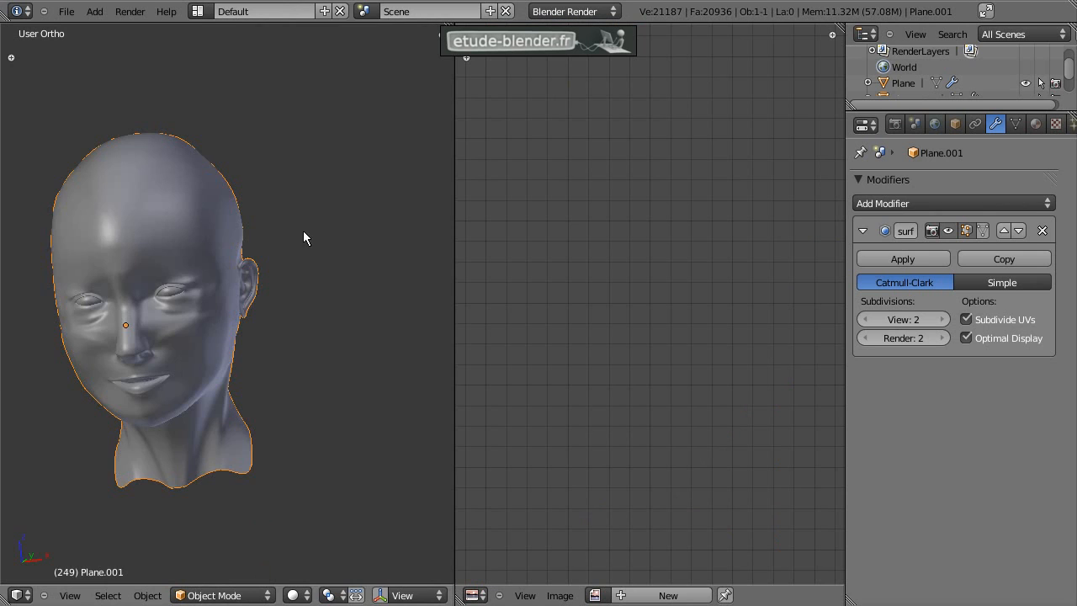
key("n")
middle_click_drag(133, 255, 189, 254, "shift")
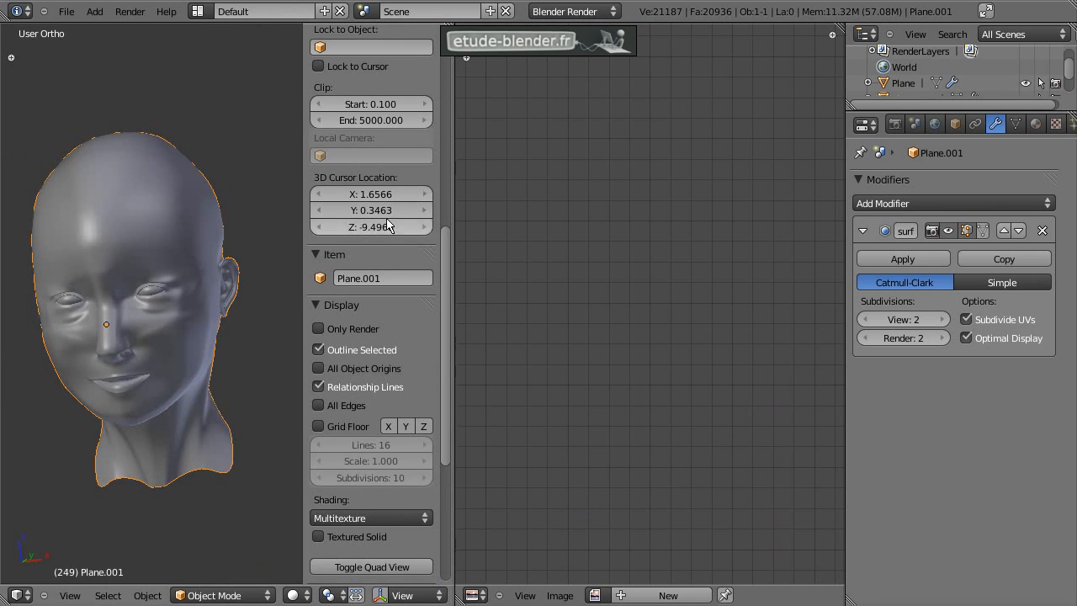
scroll(390, 224, "up", 10)
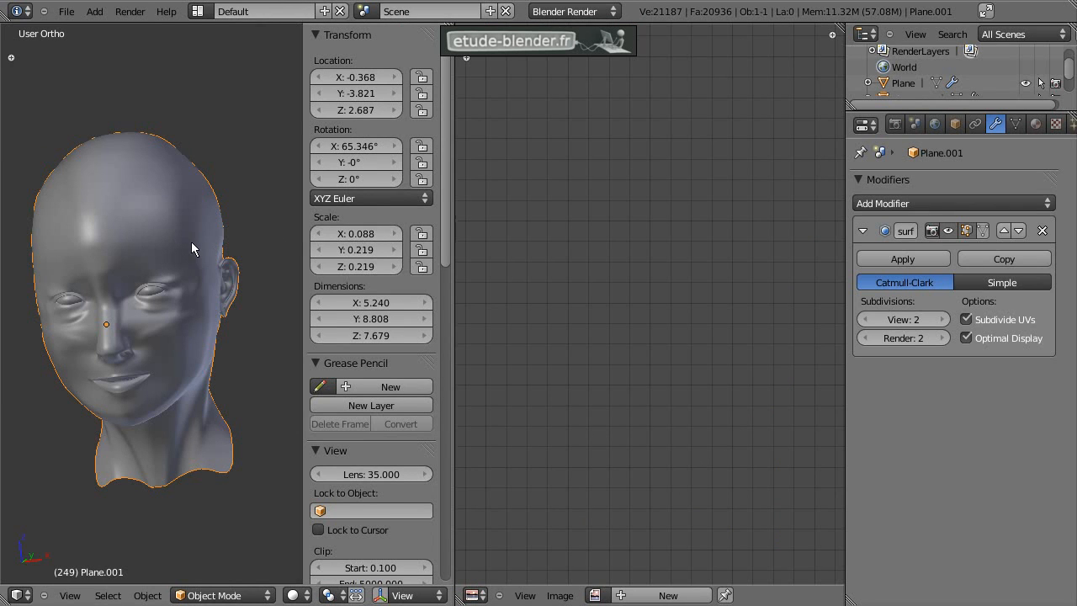
key("ctrl+a")
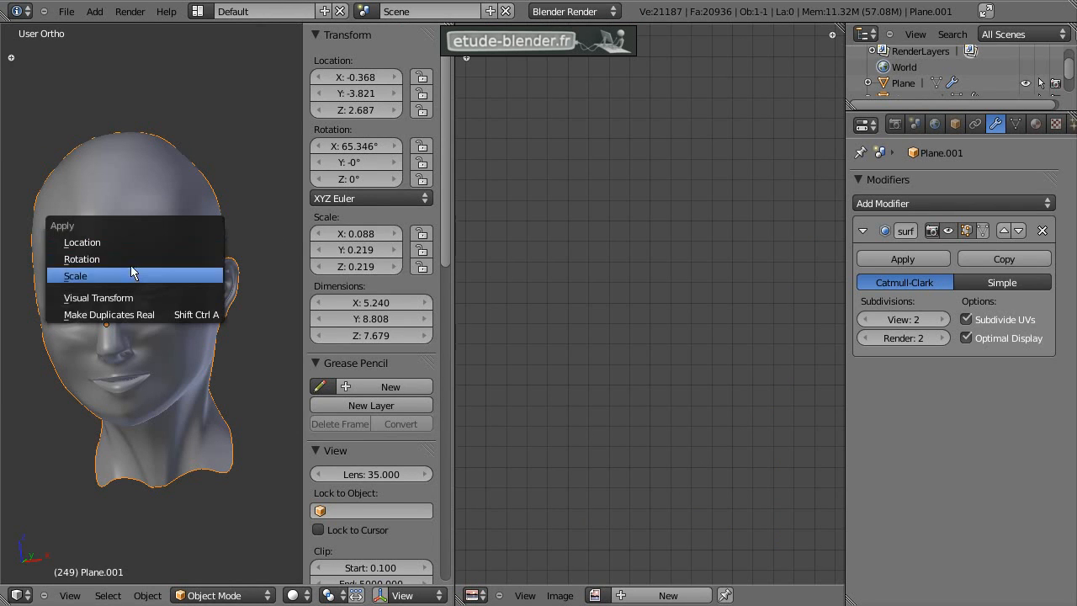
left_click(103, 278)
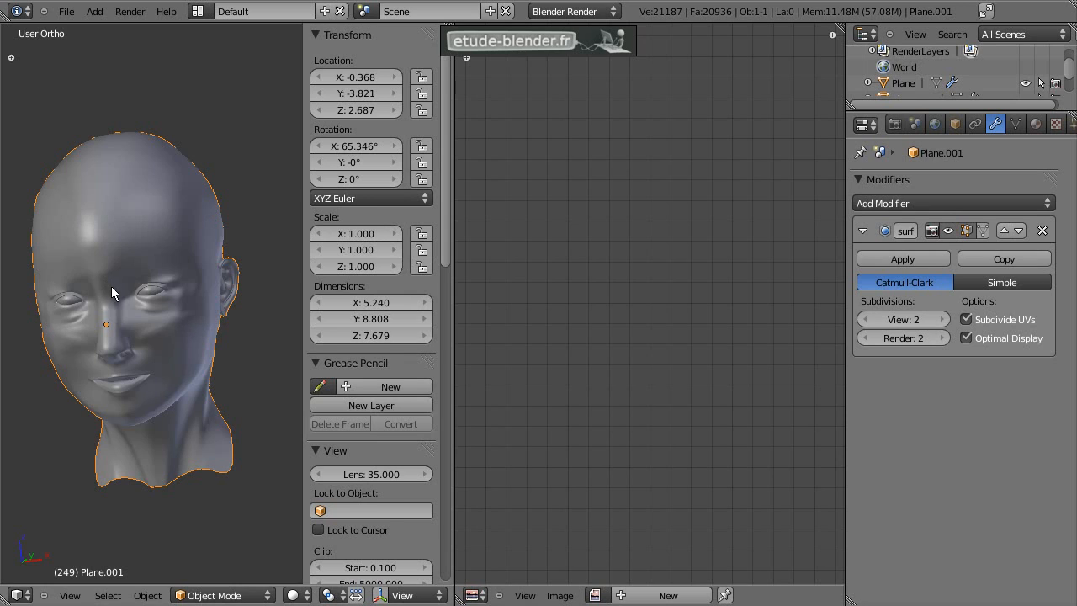
Step: Unwrap the whole head mesh again using the applied scale
key("Tab")
key("u")
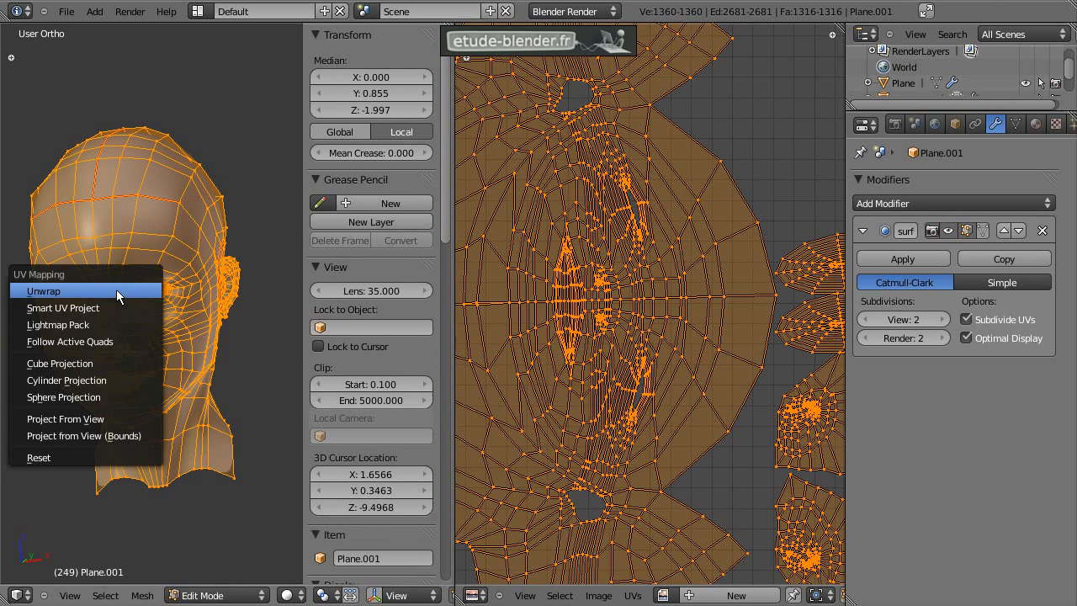
left_click(101, 291)
scroll(594, 295, "down", 3)
scroll(594, 296, "up", 2)
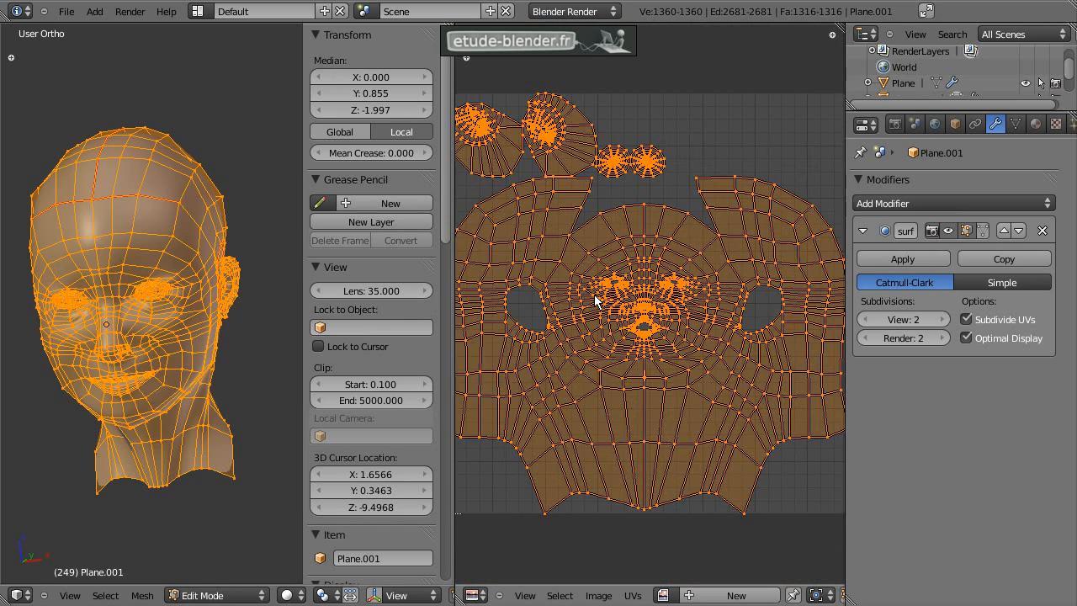
Step: Apply the head object's location and rotation in Object Mode
key("Tab")
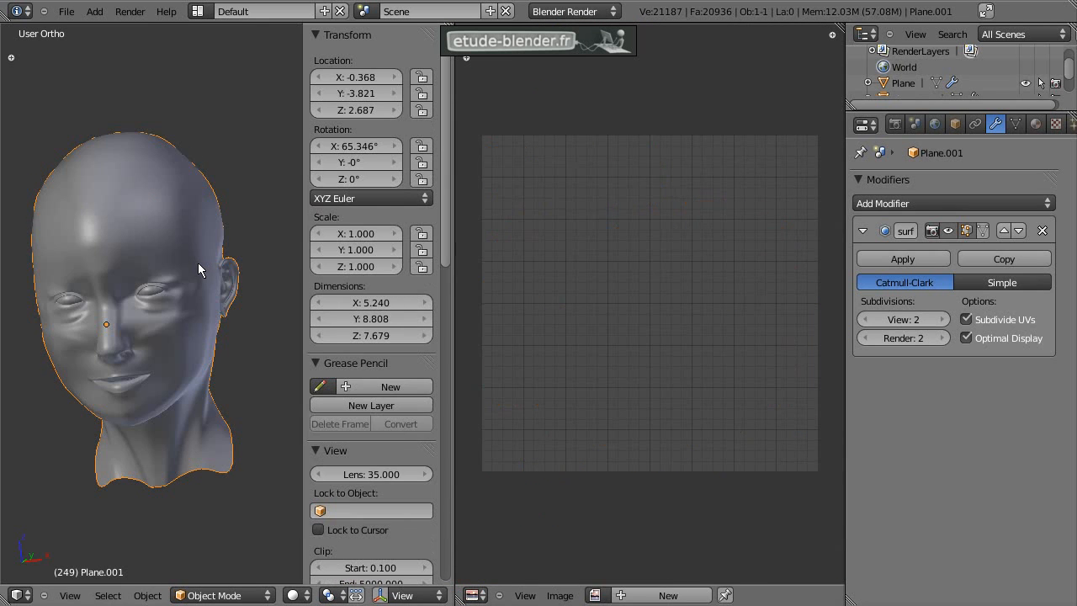
key("ctrl+a")
left_click(165, 234)
key("ctrl+a")
left_click(160, 251)
Step: Unwrap the head mesh once more with all transforms applied and check the UV layout around the face
key("Tab")
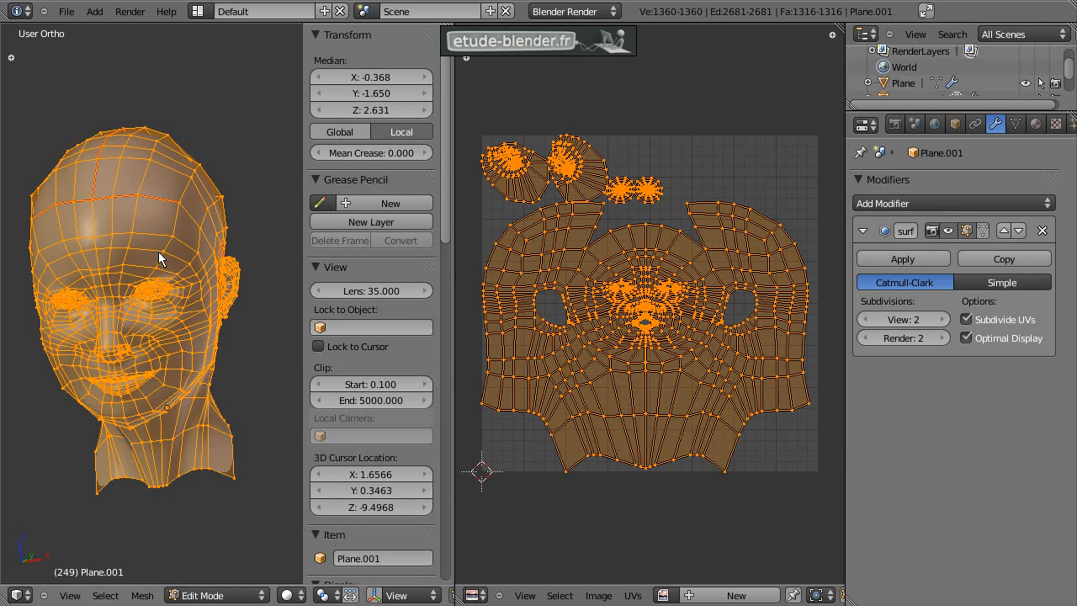
key("u")
left_click(162, 255)
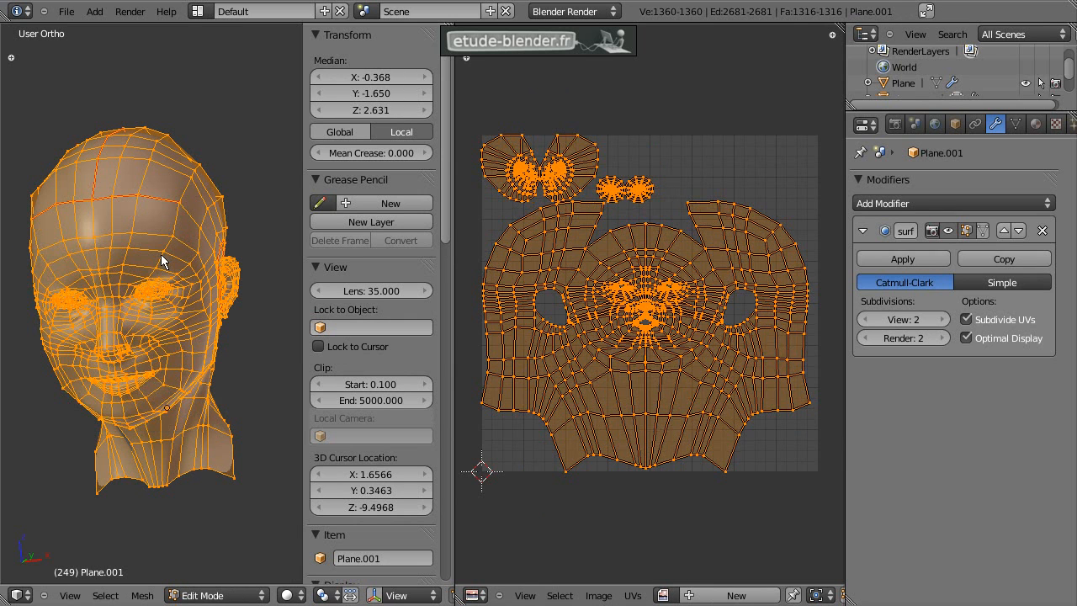
scroll(638, 296, "up", 4)
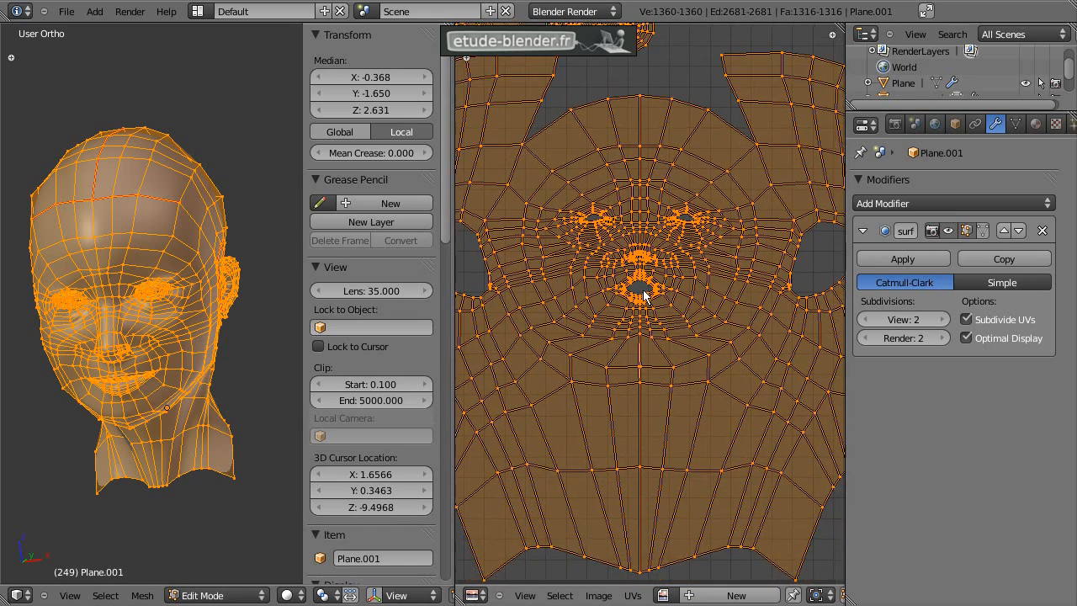
scroll(637, 296, "down", 1)
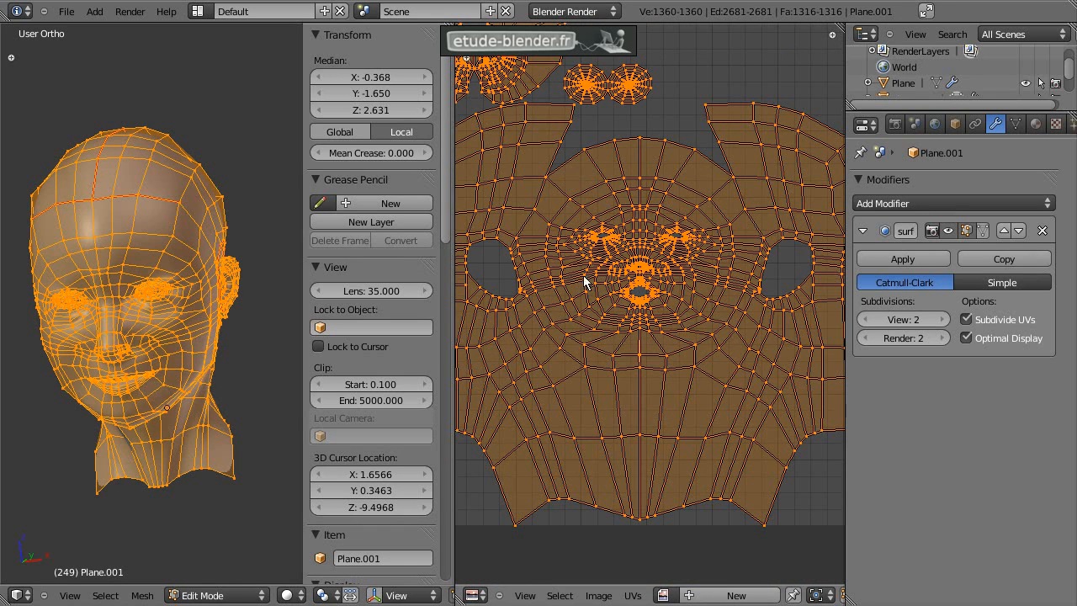
Step: Switch to the blenderella-head-unwarp.blend window and scrub its timeline to watch the head unfold
key("alt+Tab")
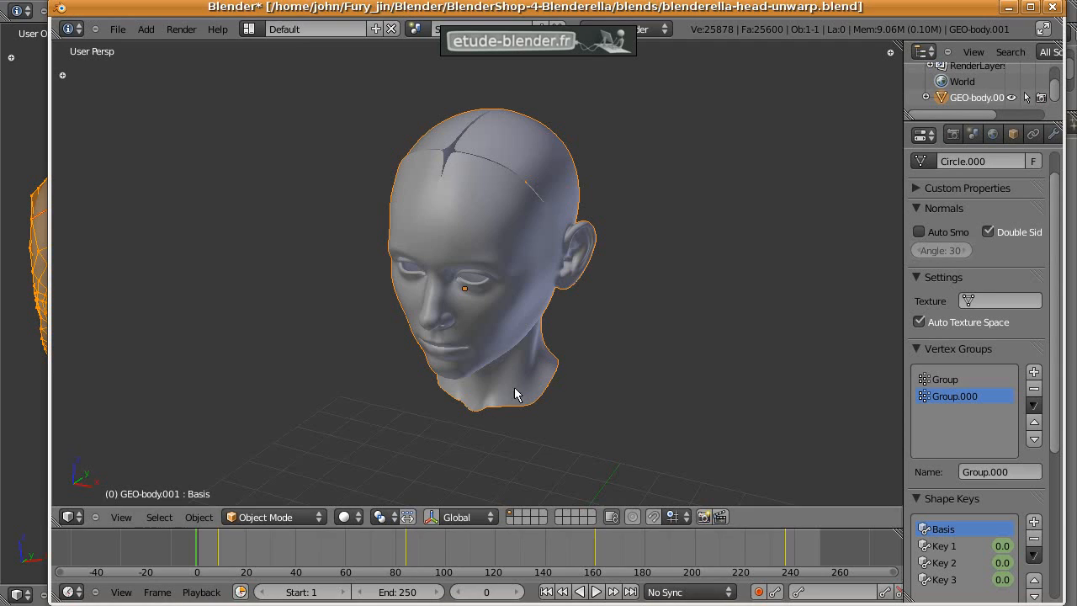
left_click_drag(205, 548, 770, 554)
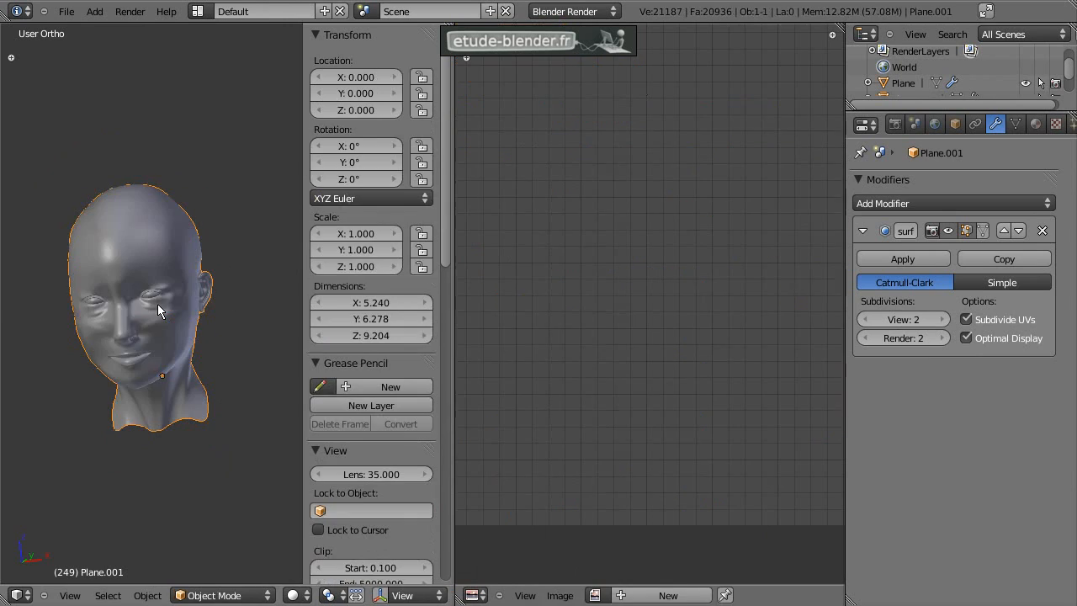
Step: Re-enter Edit Mode on the head in the working file and create a new UV image named visage
key("Tab")
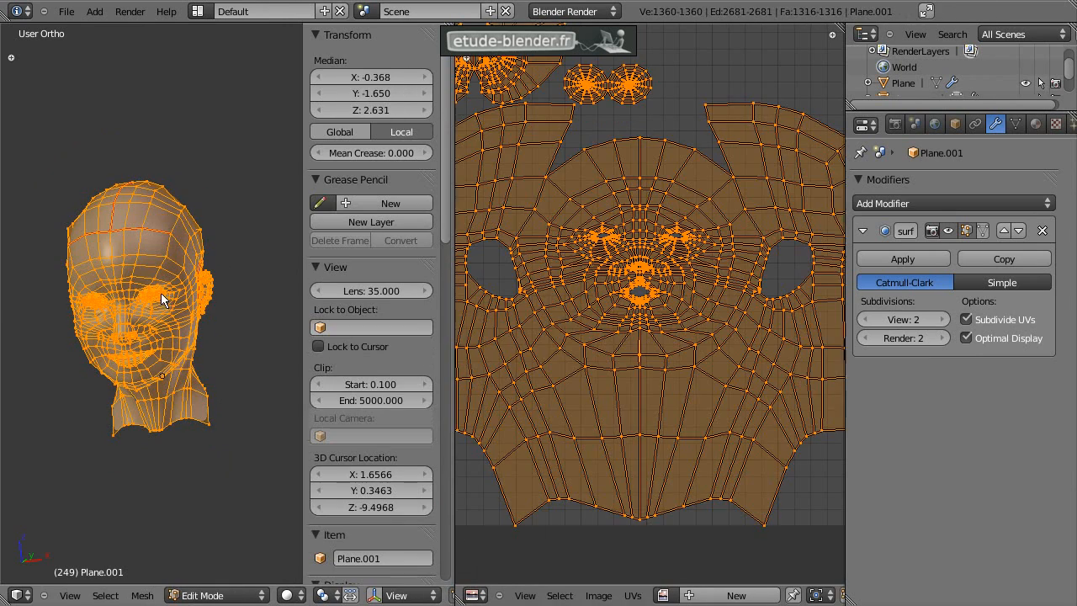
scroll(602, 335, "up", 3)
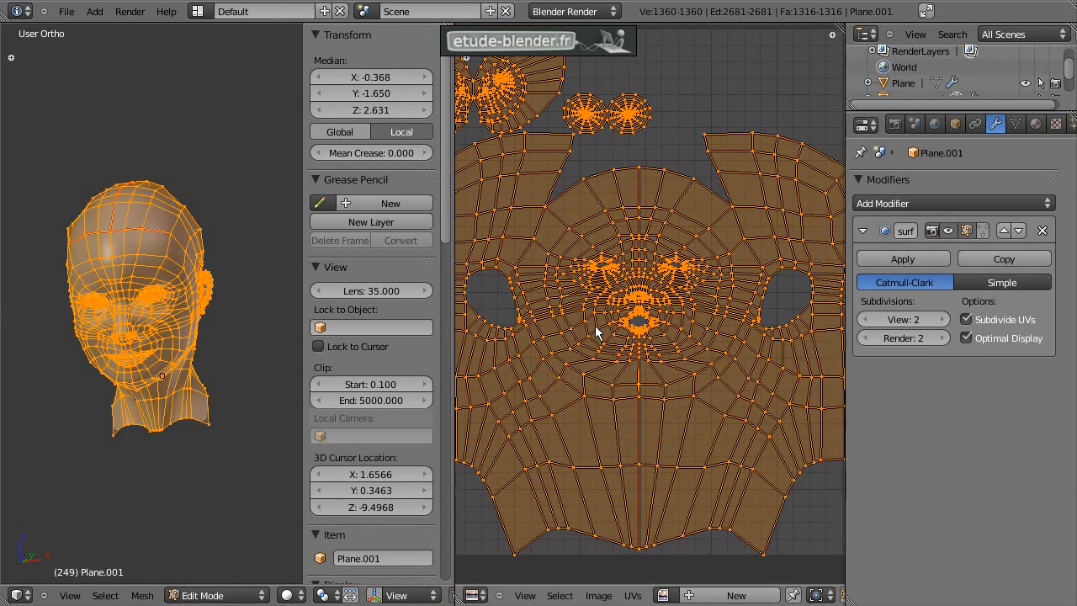
left_click(736, 595)
left_click(772, 439)
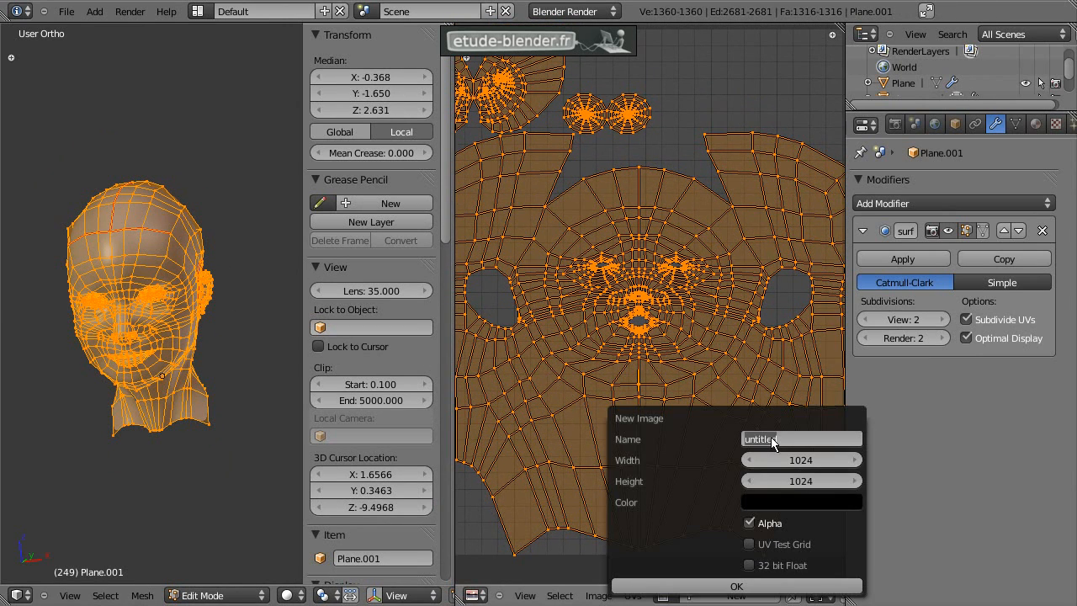
type("v")
type("isage")
left_click(736, 585)
scroll(637, 475, "down", 4)
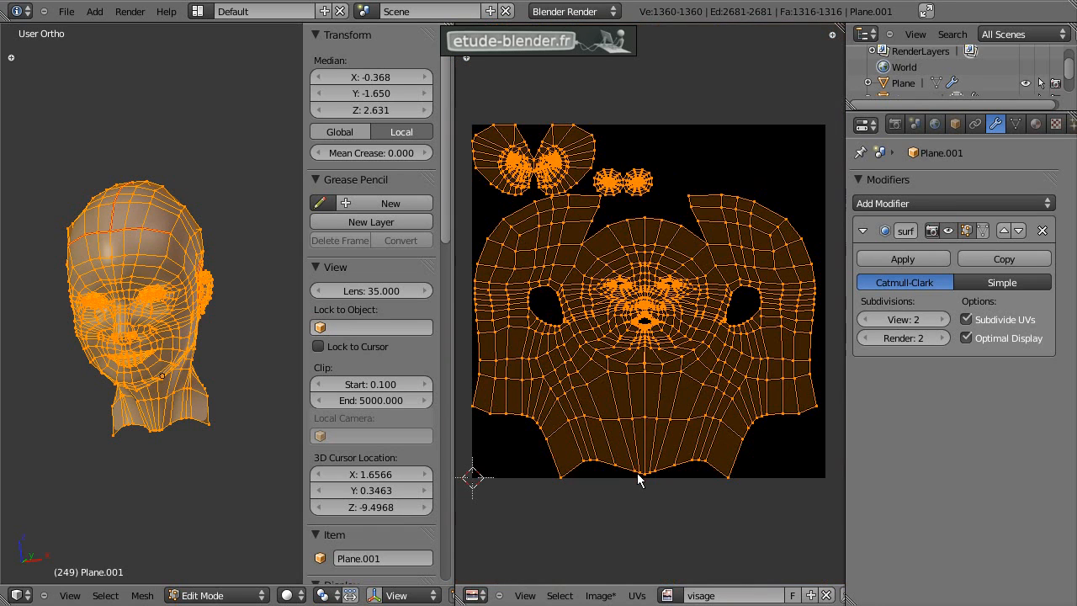
Step: Return to Object Mode and add a second UV texture layer named face to the head's mesh data
left_click(976, 125)
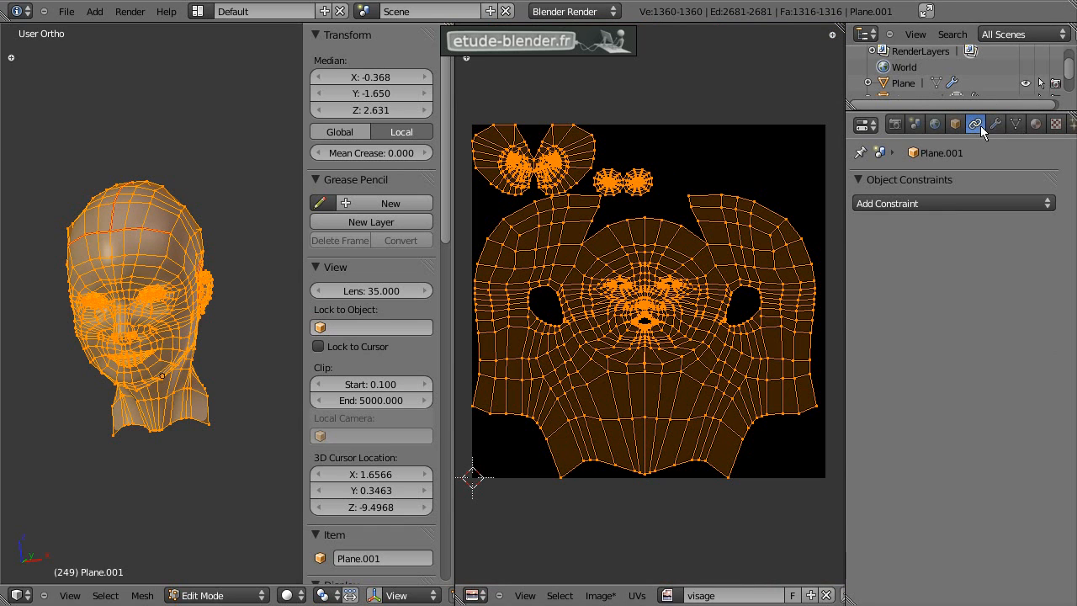
key("Tab")
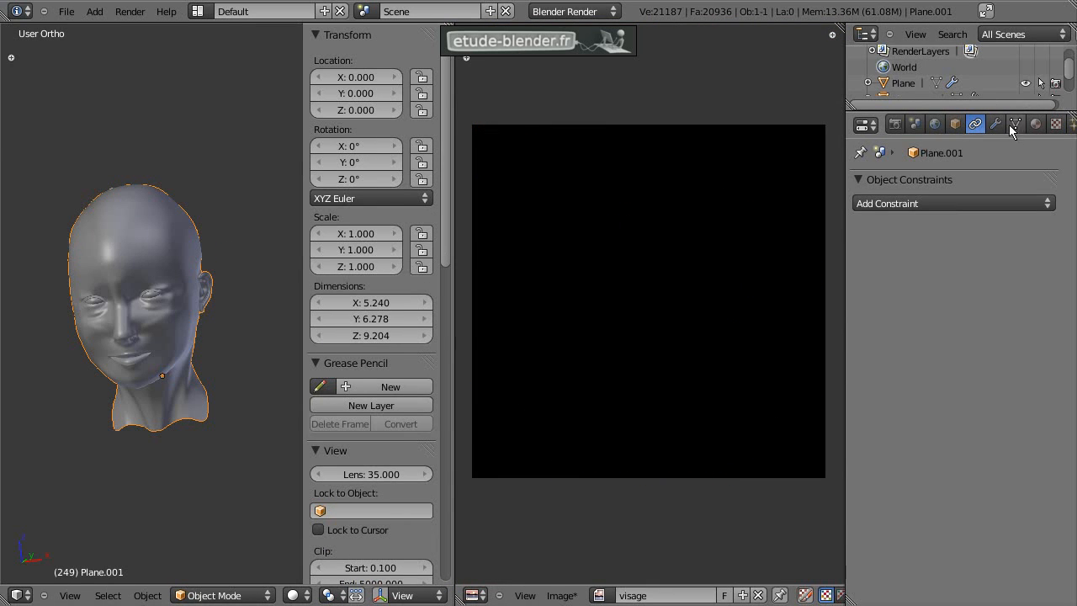
left_click(996, 123)
left_click(1015, 124)
scroll(870, 522, "down", 2)
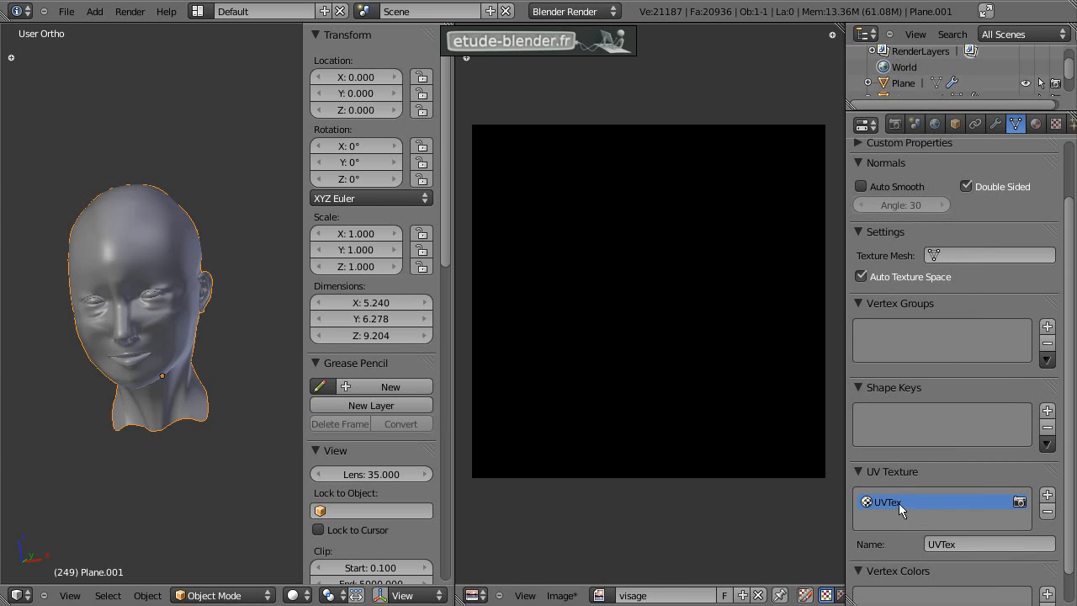
left_click(1047, 497)
left_click(958, 546)
type("face")
key("Return")
Step: Add a third UV texture layer to the head mesh and name it profile
left_click(1048, 495)
left_click(954, 561)
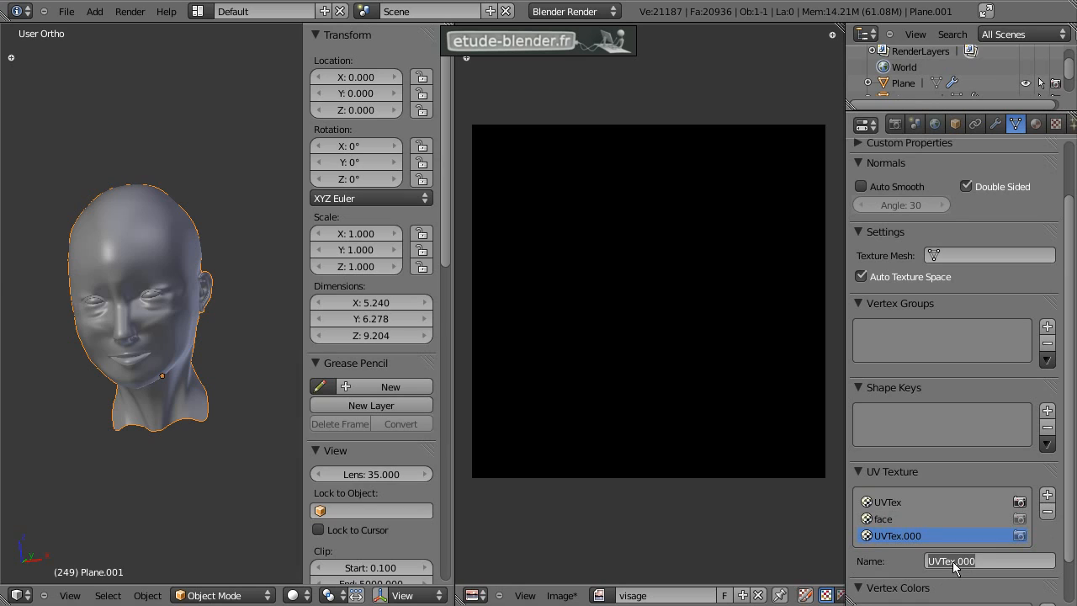
type("profile")
key("Return")
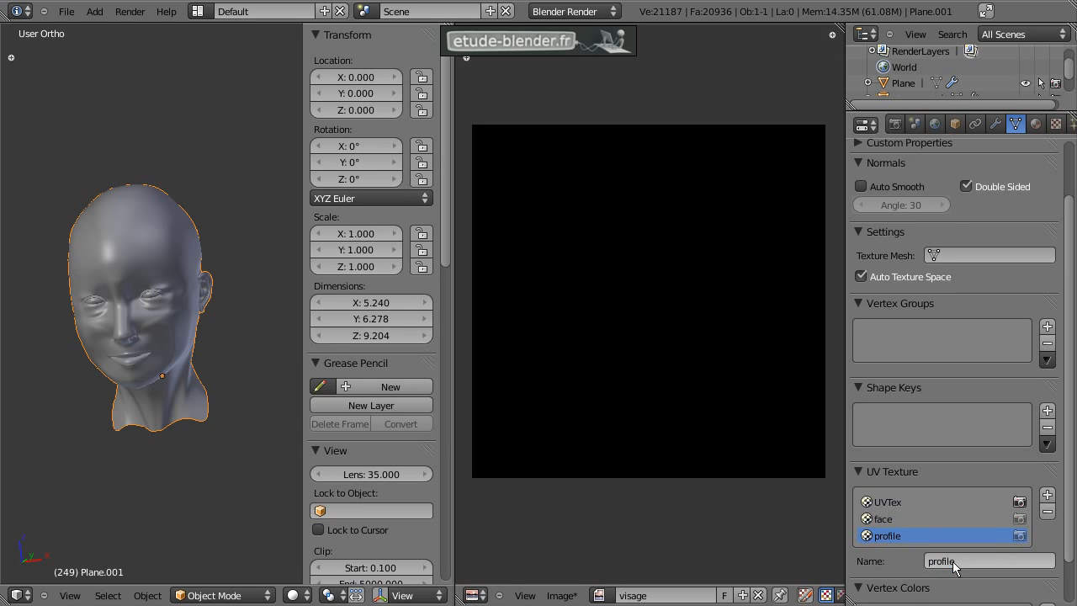
scroll(886, 479, "down", 1)
Step: Make the face UV layer active and show the head in front view over the background photo
left_click(887, 485)
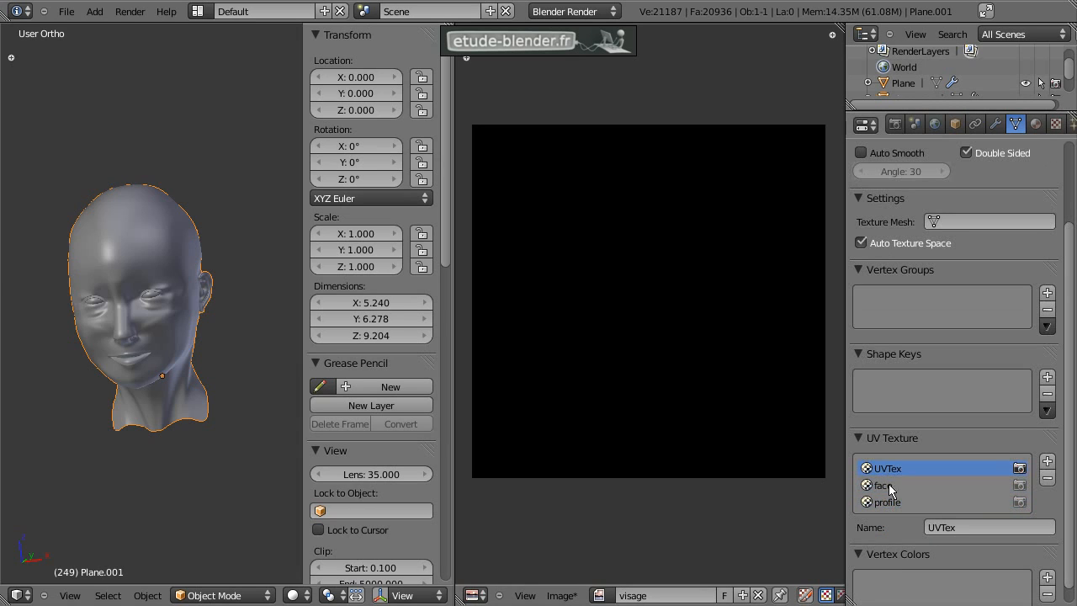
left_click(891, 469)
left_click(889, 483)
left_click(891, 503)
left_click(886, 485)
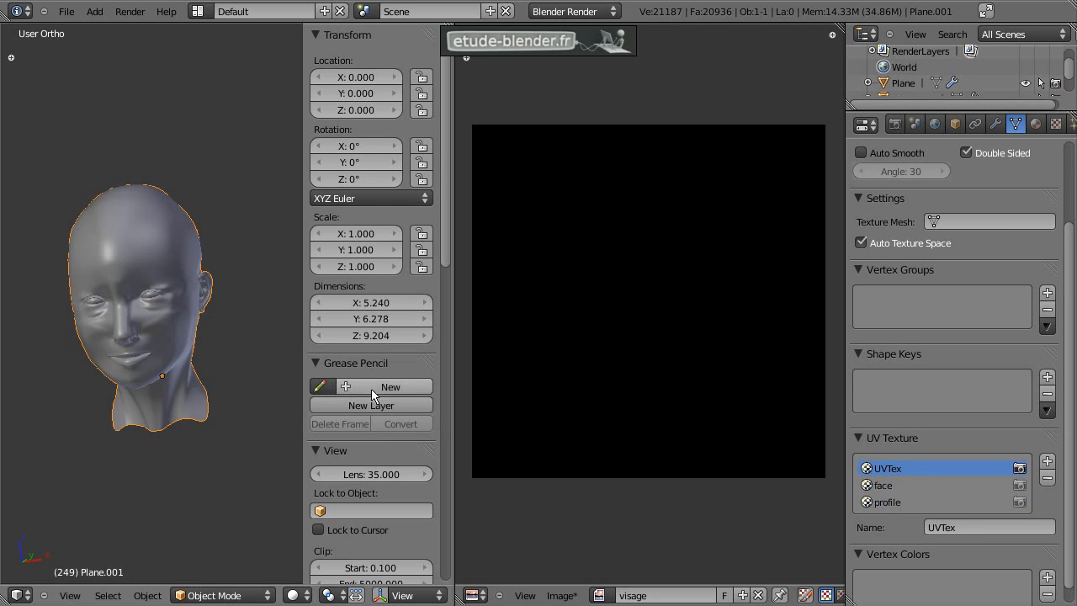
middle_click_drag(281, 324, 260, 341)
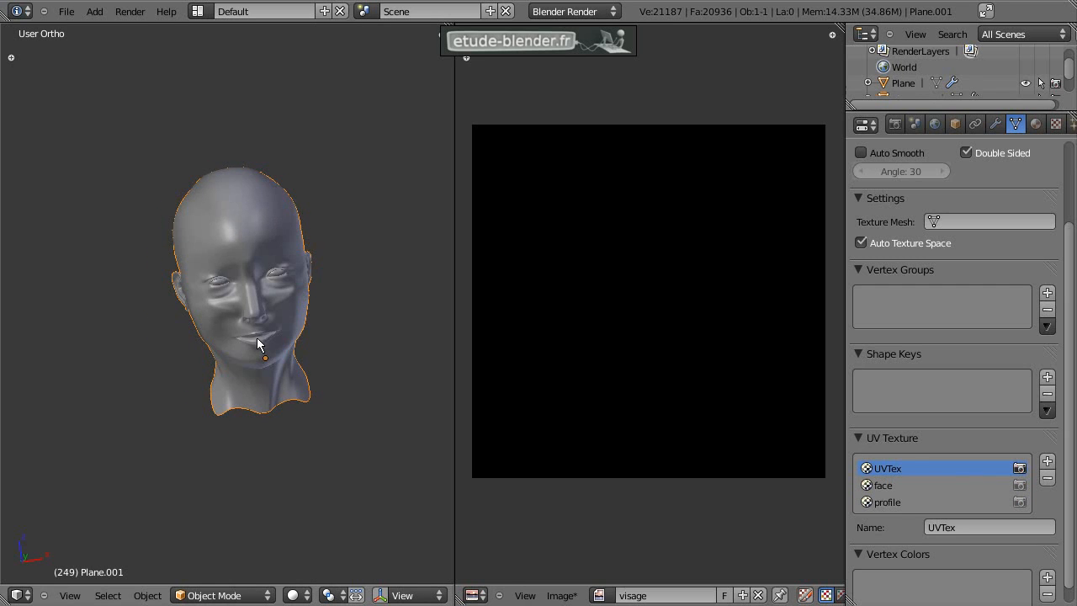
mouse_move(191, 321)
middle_mouse_down()
mouse_move(177, 336)
mouse_move(221, 296)
middle_mouse_up()
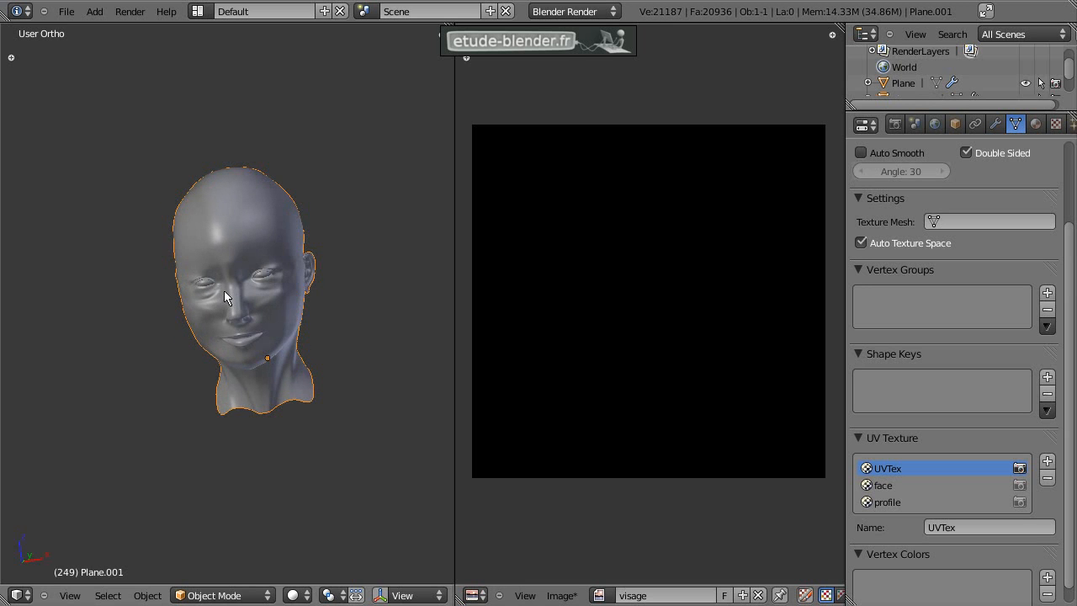
key("KP_1")
scroll(229, 285, "up", 3)
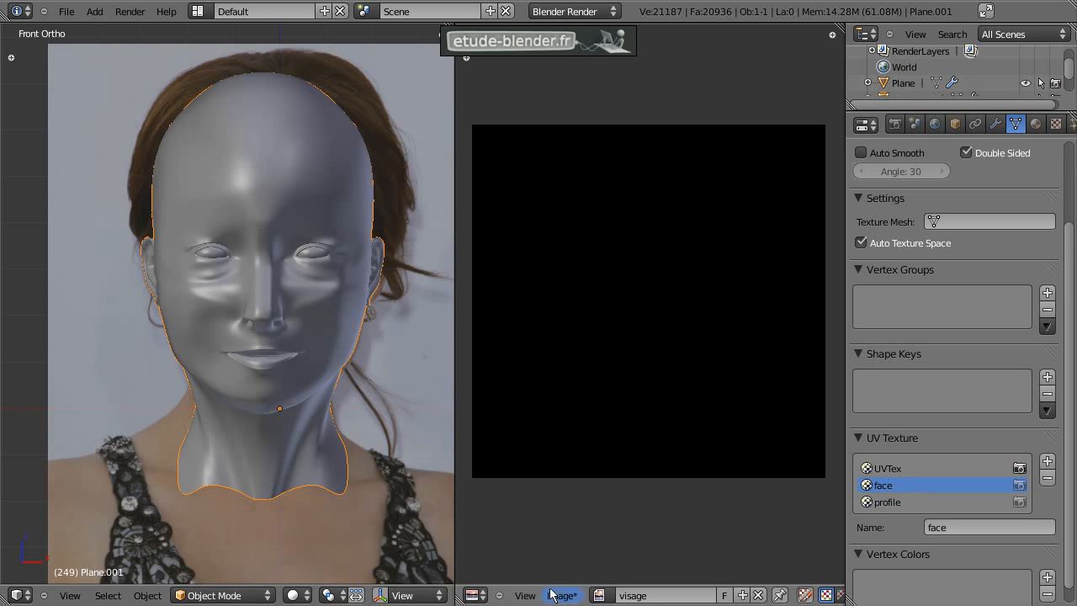
Step: Show the SophiaBush-35thAFILif photo in the image editor while in Object Mode
left_click(599, 595)
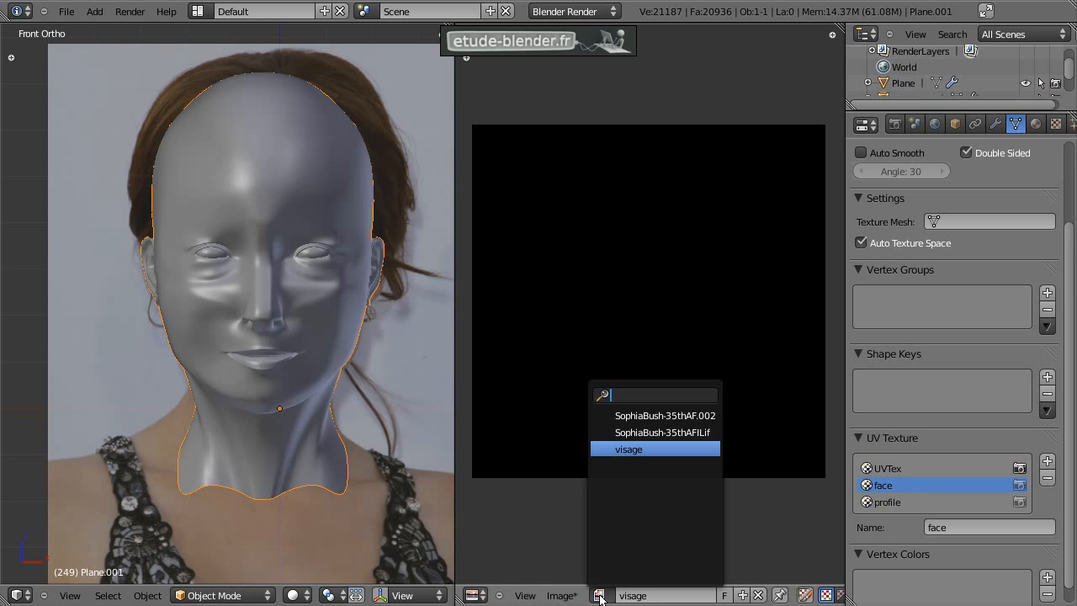
left_click(661, 433)
middle_click_drag(649, 340, 667, 497)
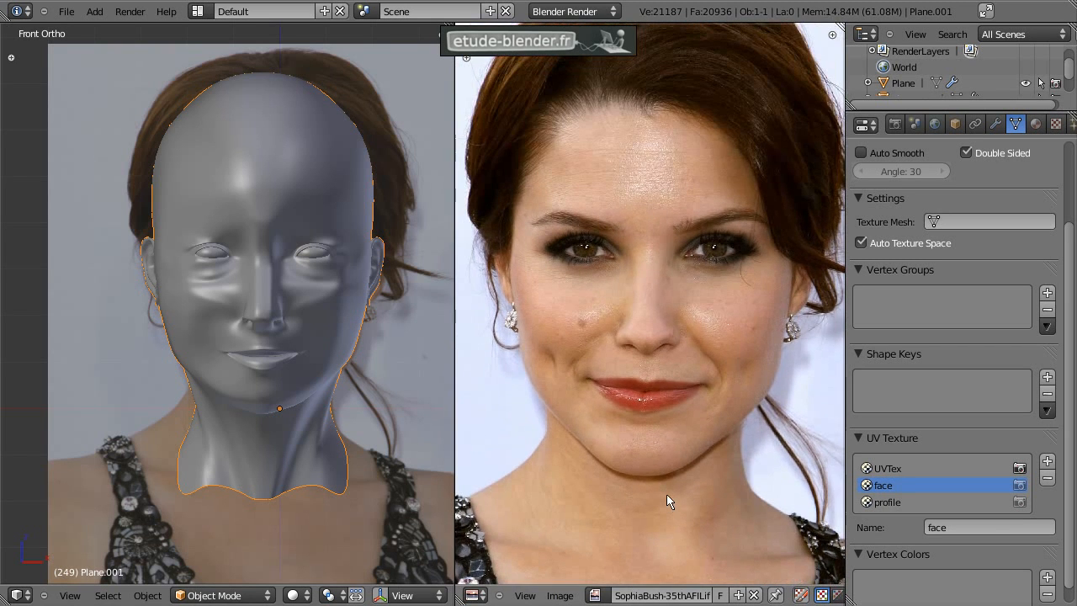
Step: Select the whole head mesh in Edit Mode and project its UVs from the front view onto the face layer
key("Tab")
key("a")
key("a")
key("u")
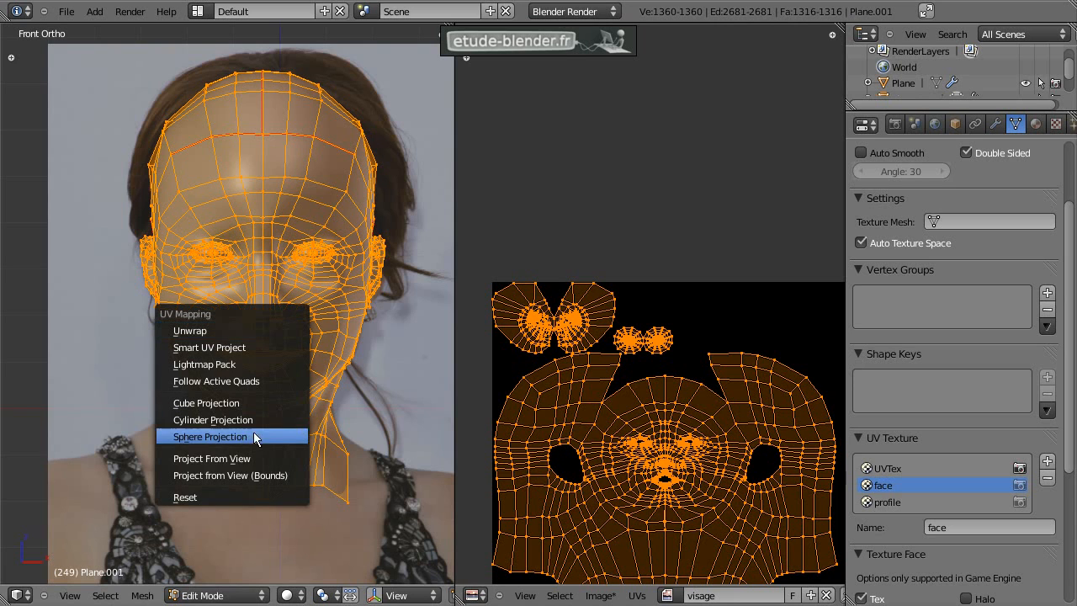
left_click(250, 459)
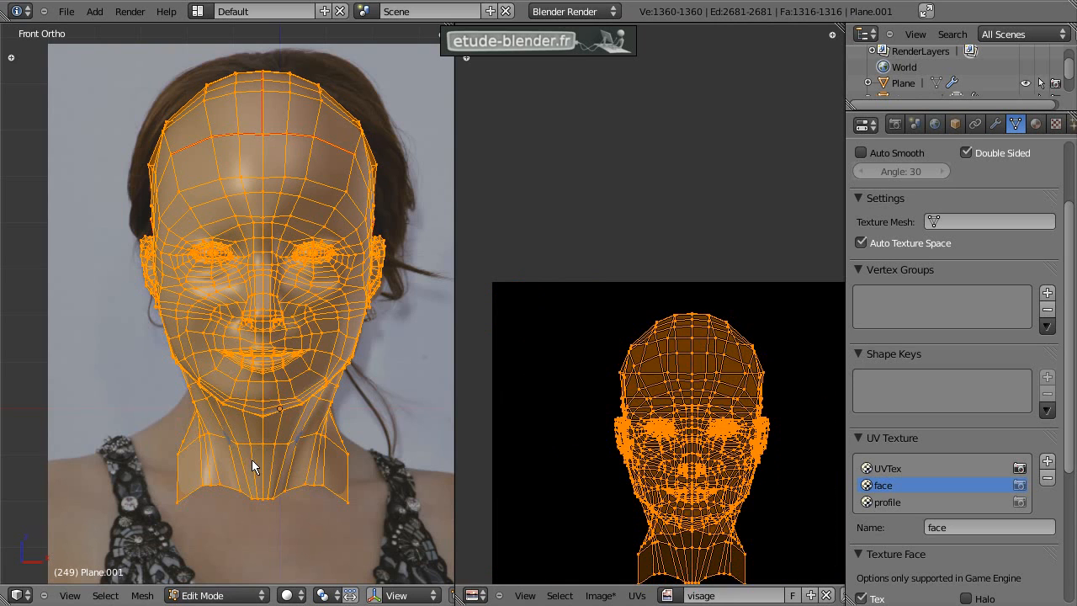
key("Home")
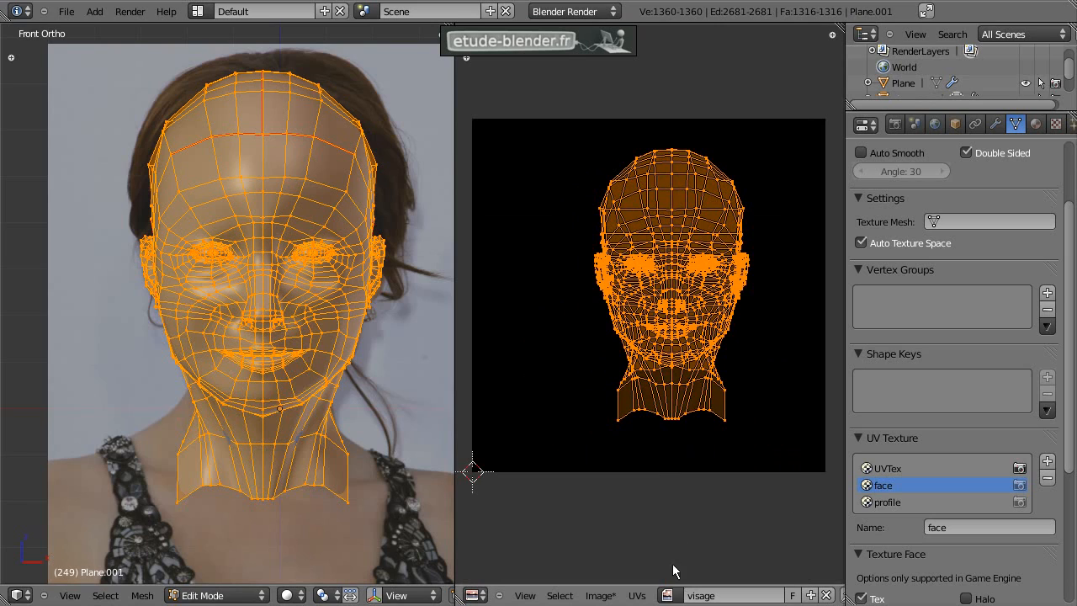
Step: Assign the SophiaBush-35thAFILif photo to the face layer's UVs and repeat Project From View for the new image
left_click(667, 594)
left_click(728, 429)
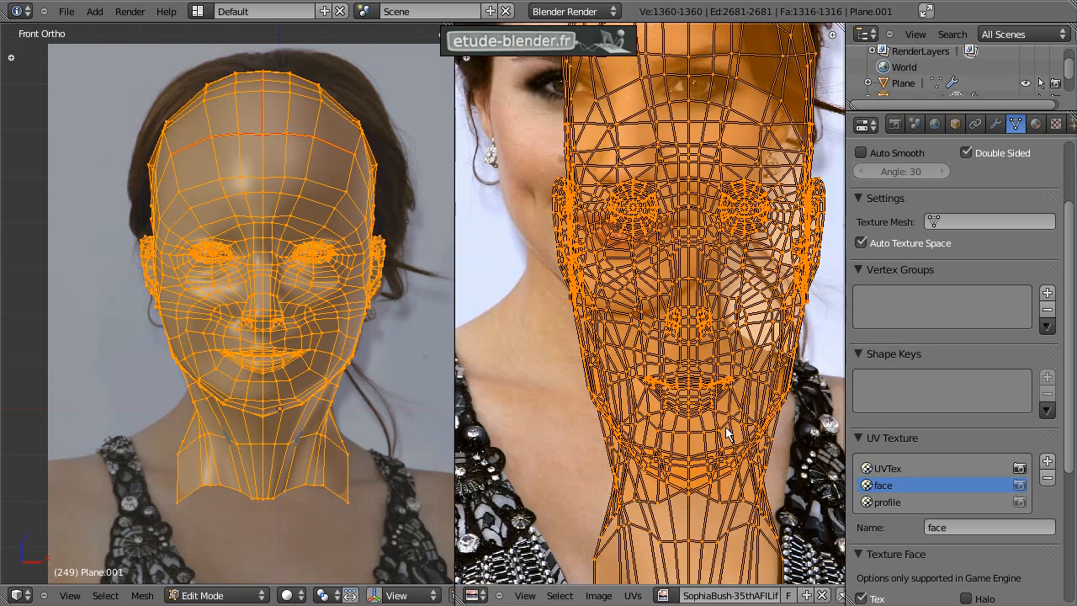
scroll(675, 420, "down", 2)
middle_click_drag(684, 415, 662, 411)
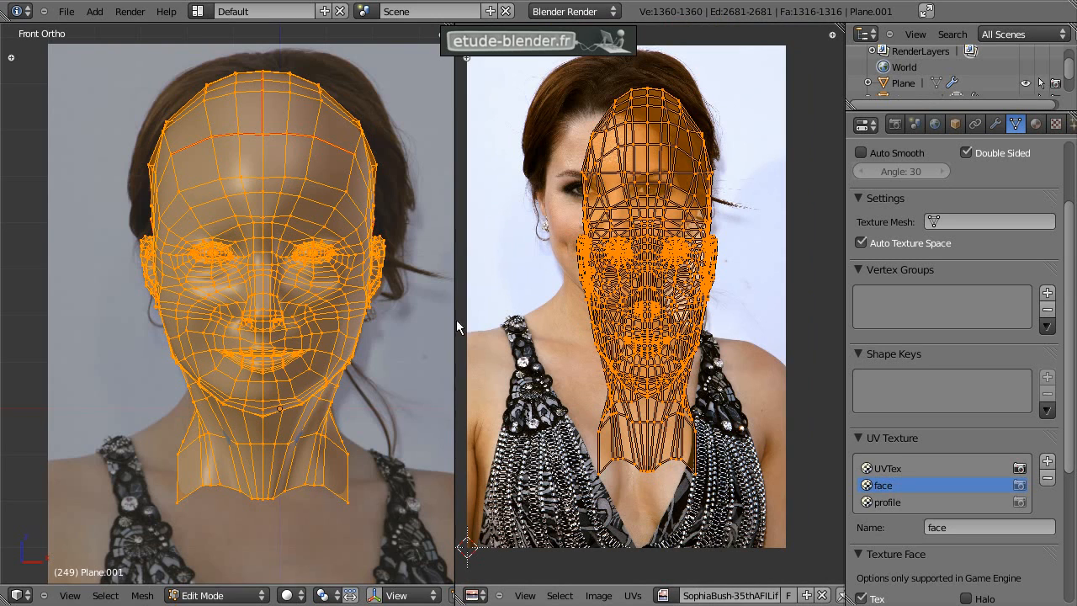
key("u")
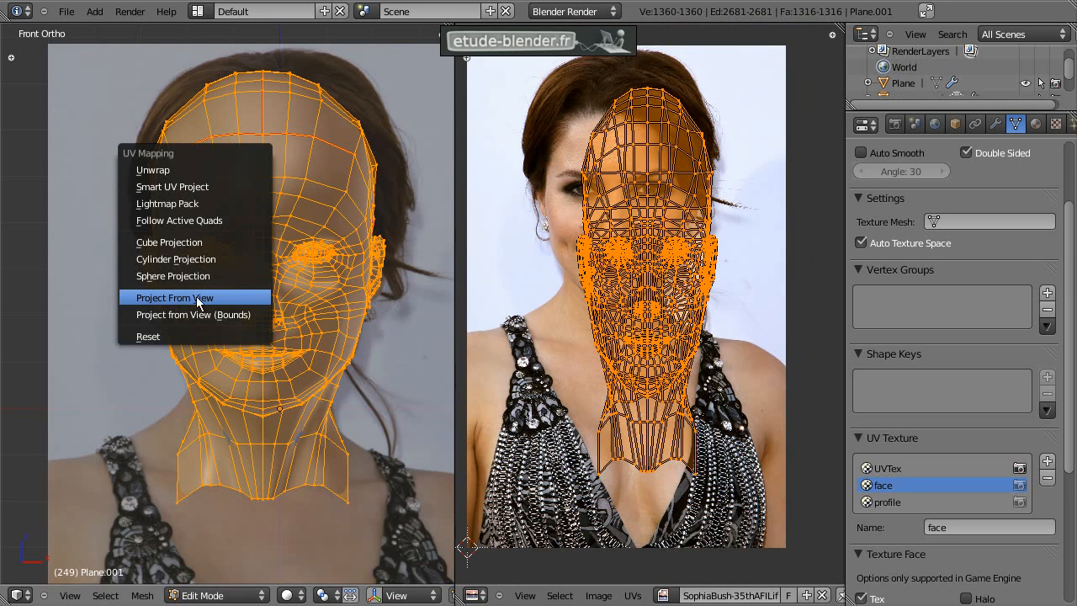
left_click(239, 308)
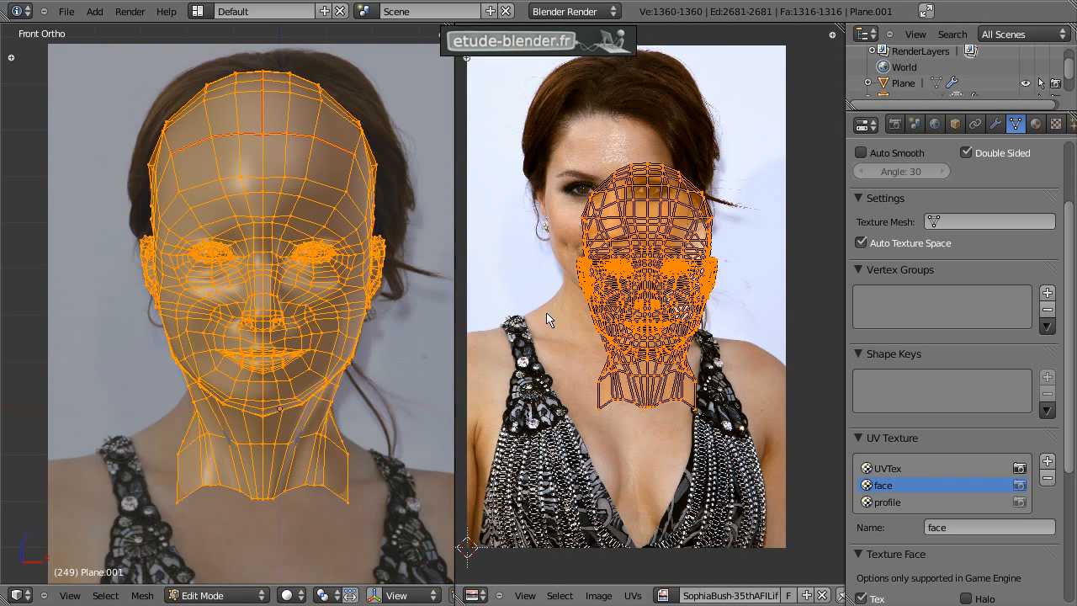
Step: Return to Object Mode and display the head with Textured viewport shading
key("Tab")
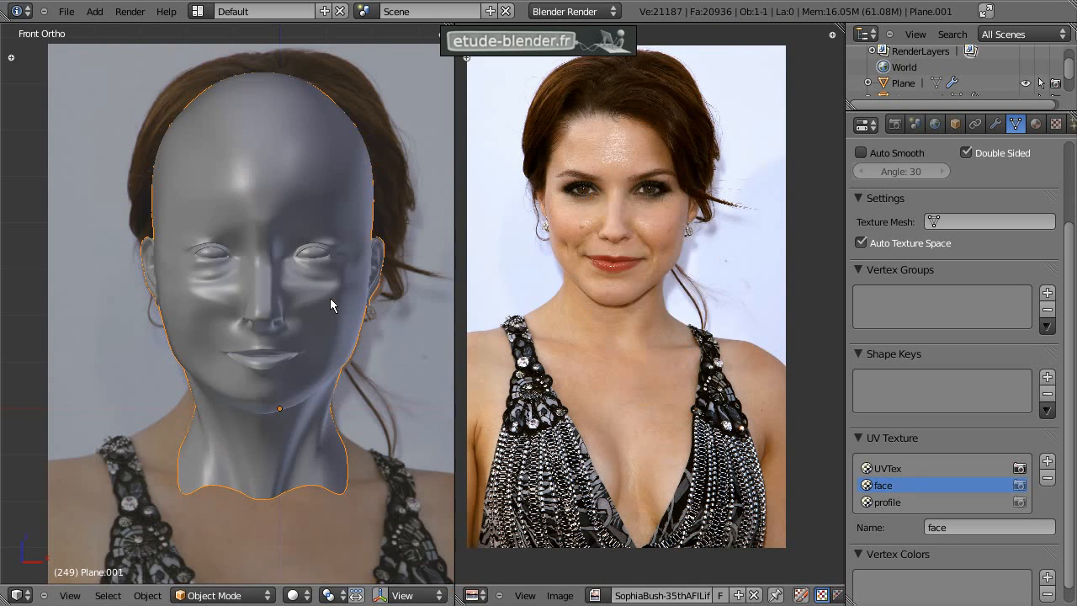
left_click(293, 595)
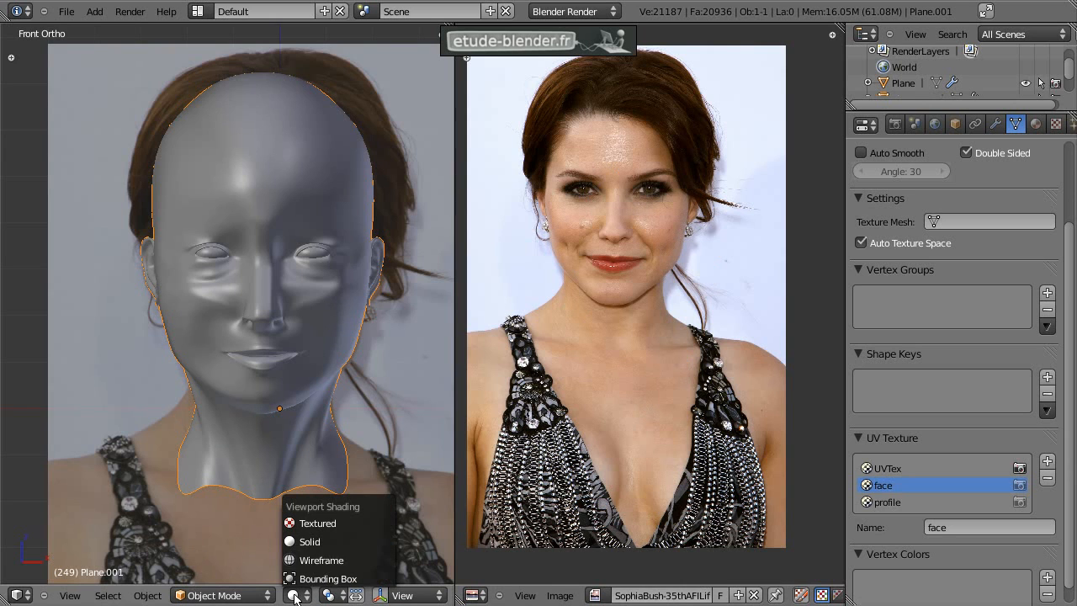
left_click(334, 525)
middle_click_drag(334, 315, 431, 321)
Step: Back in Edit Mode, move the head's projected UVs over the woman's face in the photo
key("Tab")
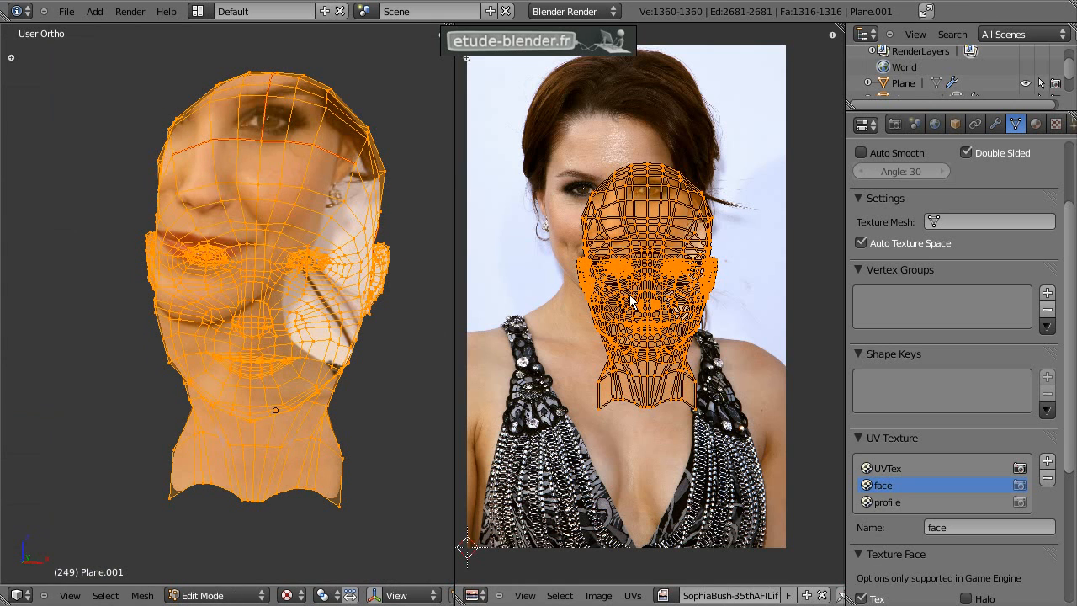
key("g")
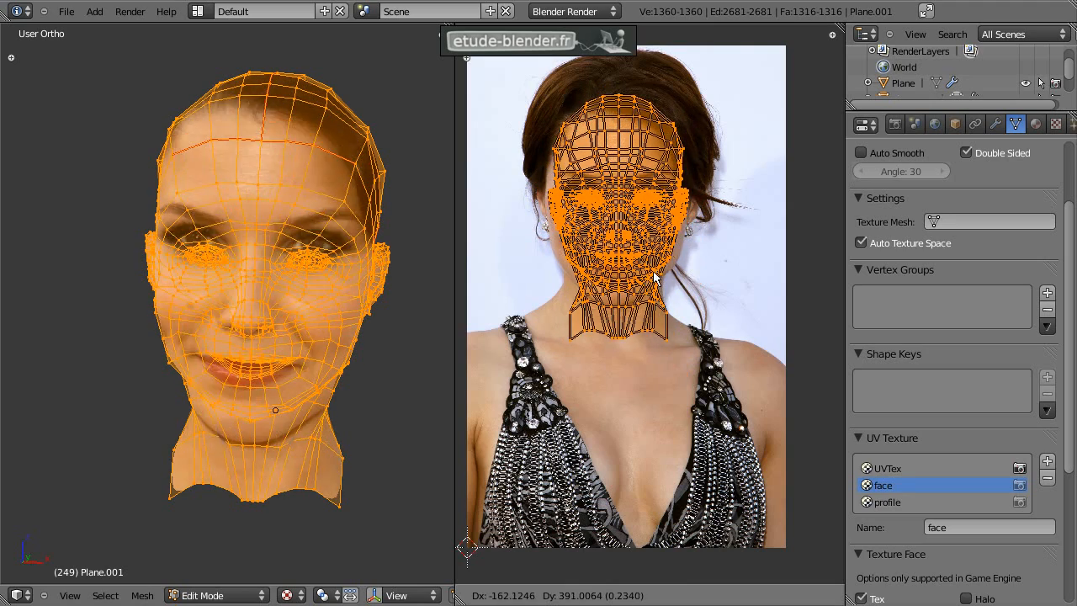
left_click(633, 308)
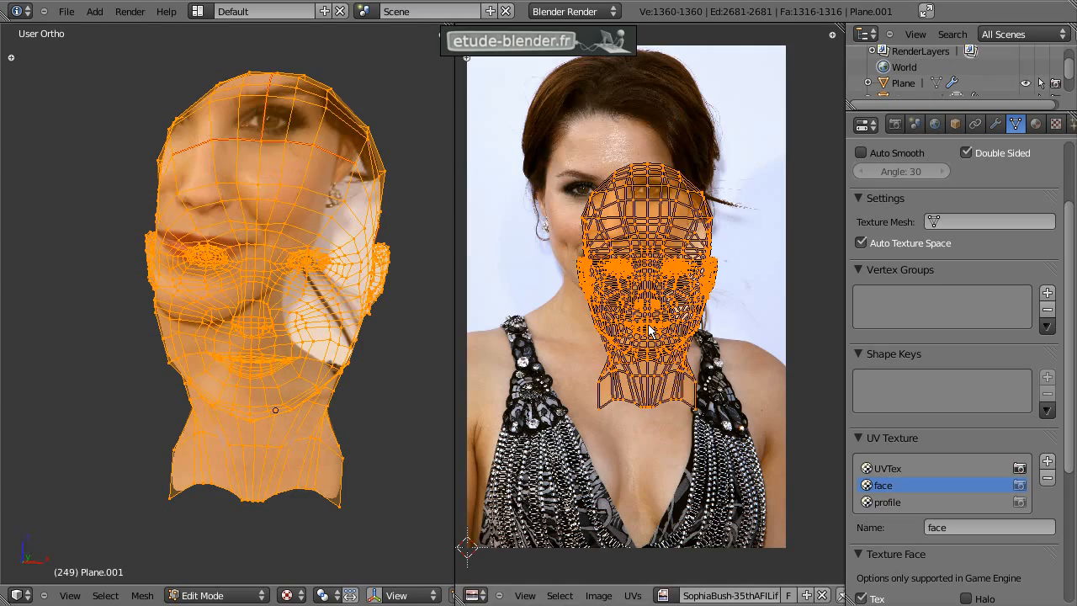
scroll(648, 331, "up", 3)
key("g")
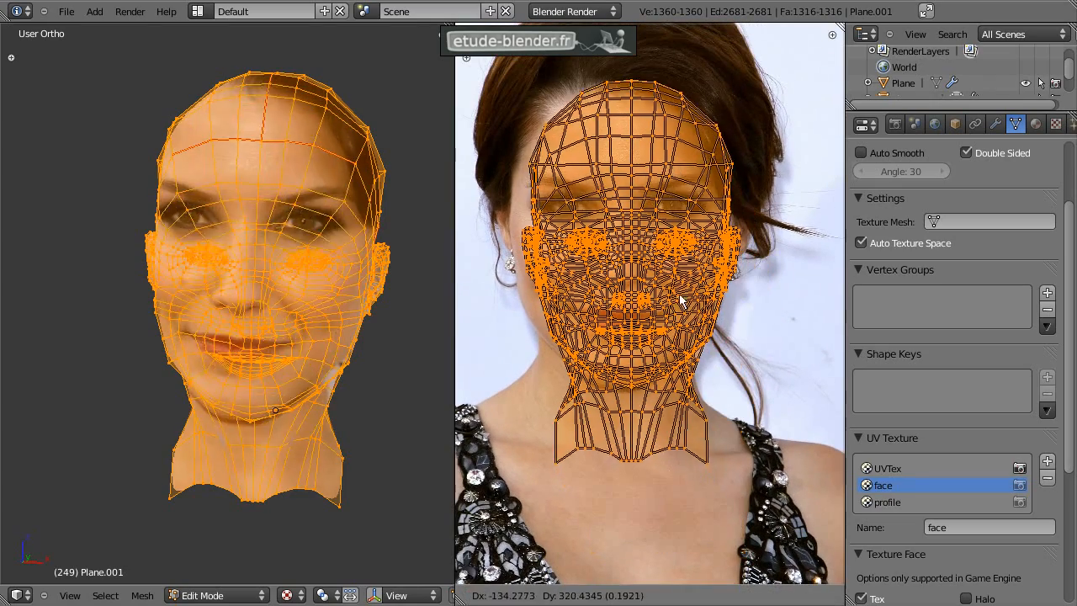
left_click(673, 277)
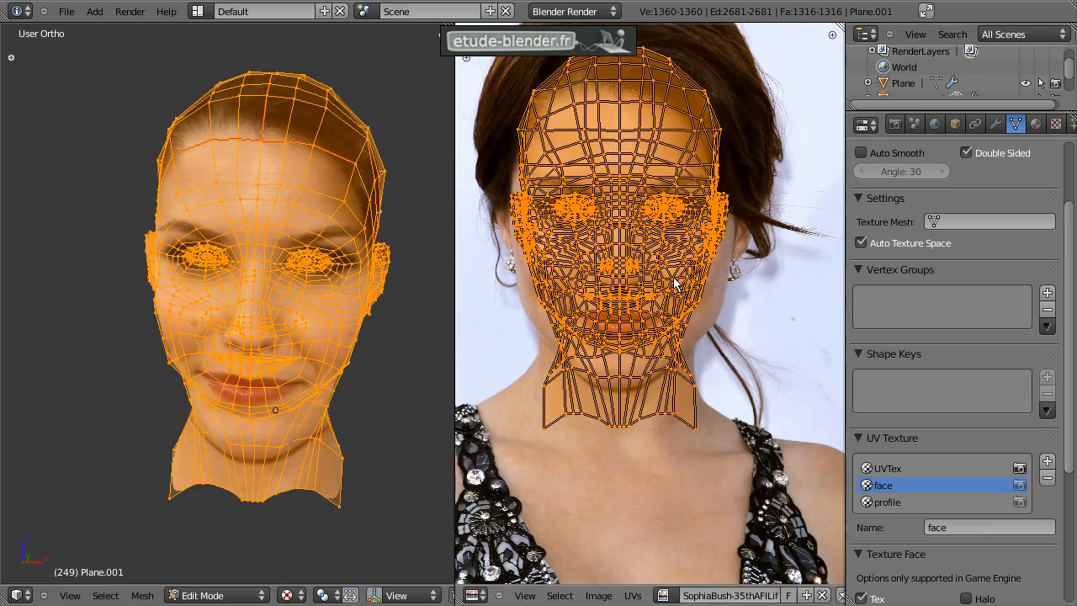
Step: Scale the head's UVs up by about 1.24 and nudge them to match the facial features in the photo
key("s")
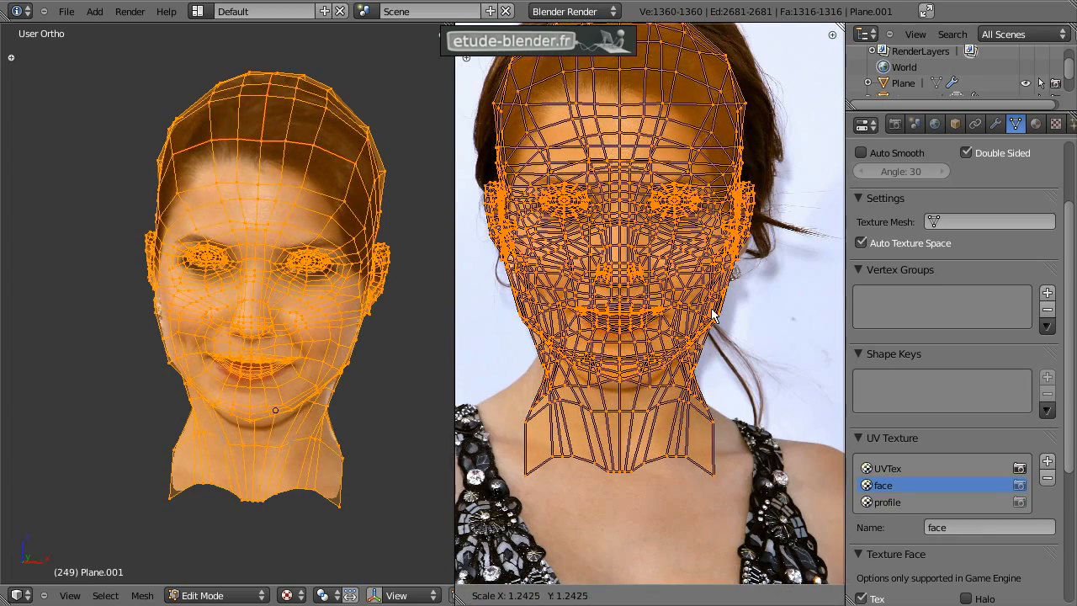
left_click(712, 314)
key("g")
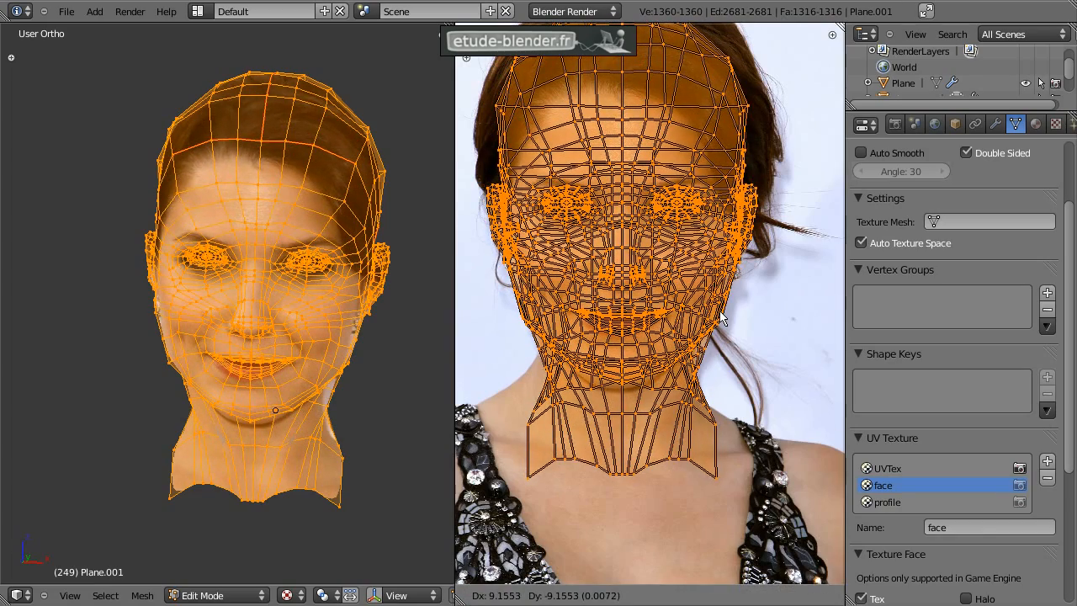
left_click(720, 318)
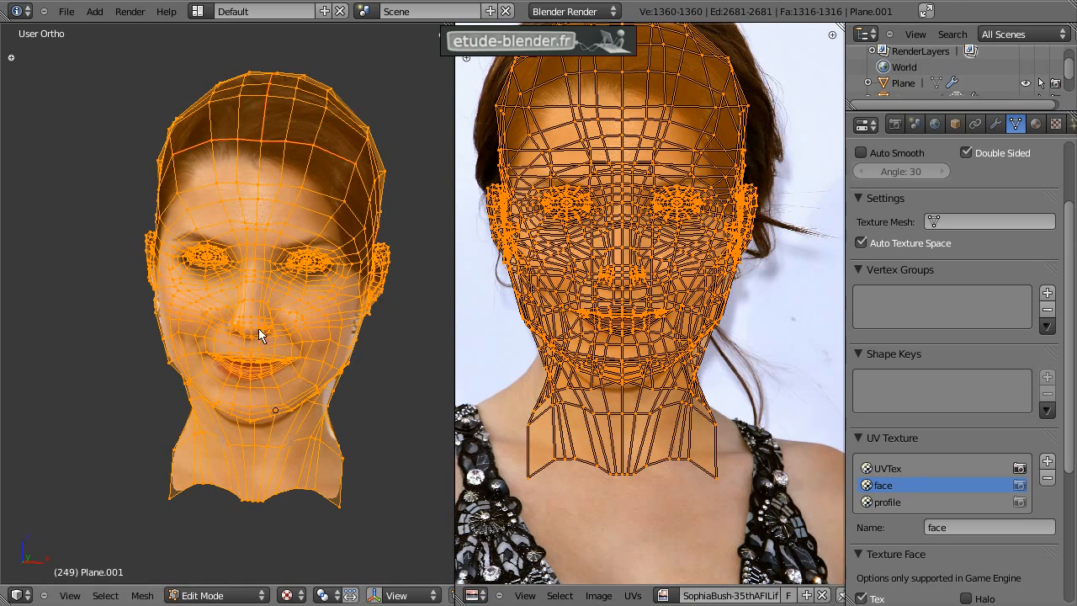
Step: In top view, allow selection through the mesh and box-deselect the vertices at the back of the head
scroll(627, 149, "up", 2)
middle_click_drag(595, 133, 685, 238)
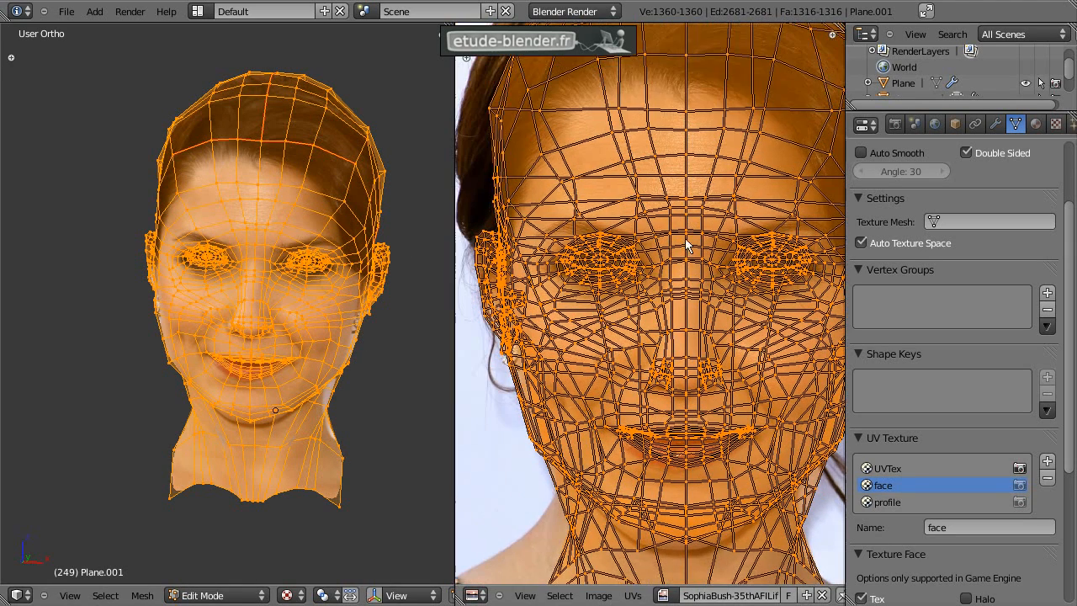
key("KP_7")
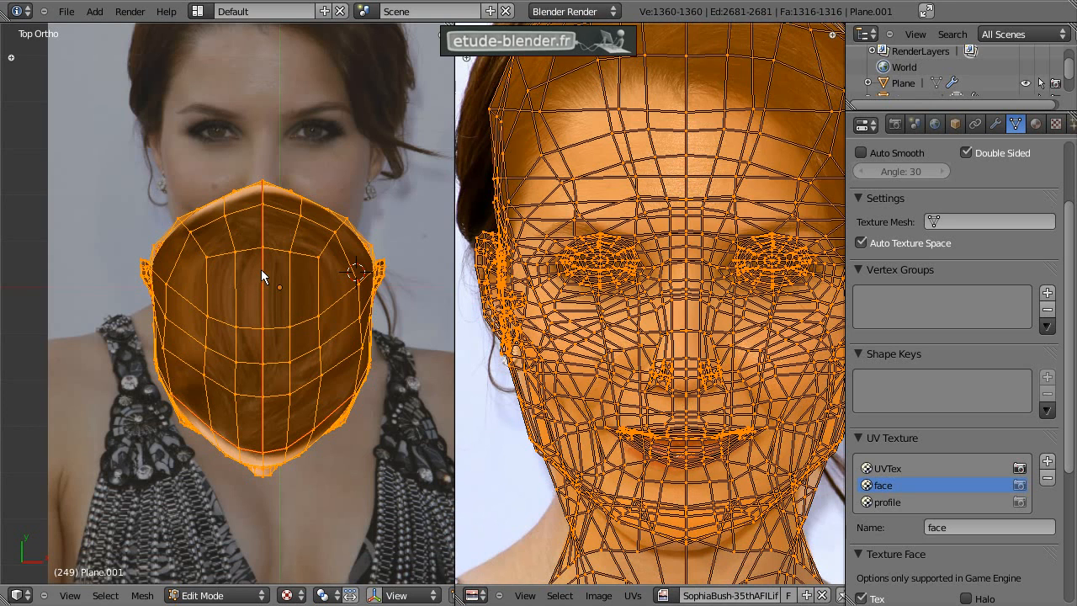
key("b")
left_click_drag(107, 141, 394, 263)
middle_click_drag(394, 264, 395, 252)
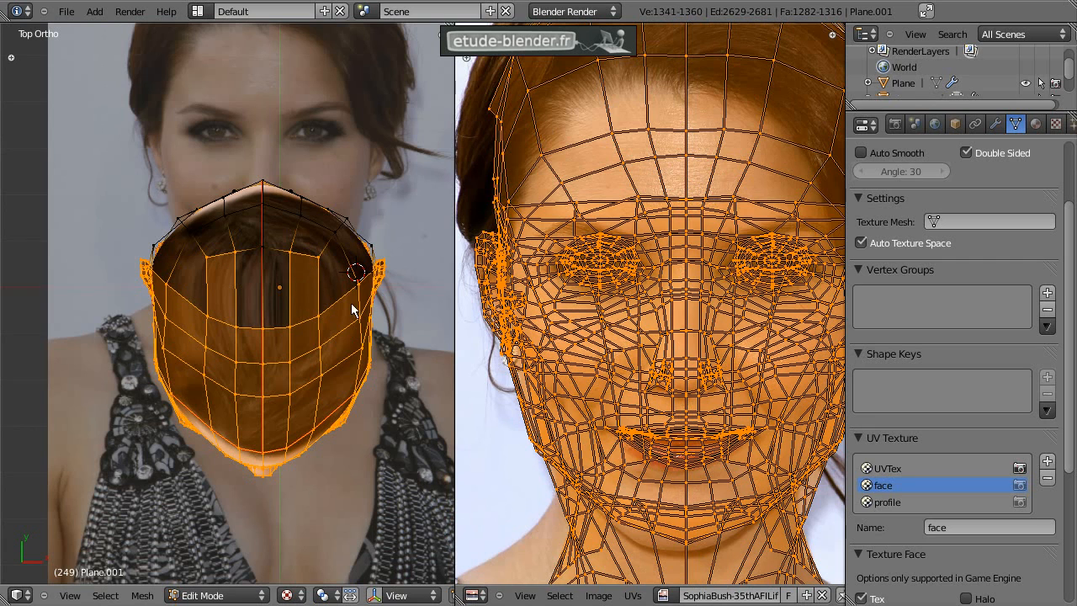
scroll(294, 587, "down", 3)
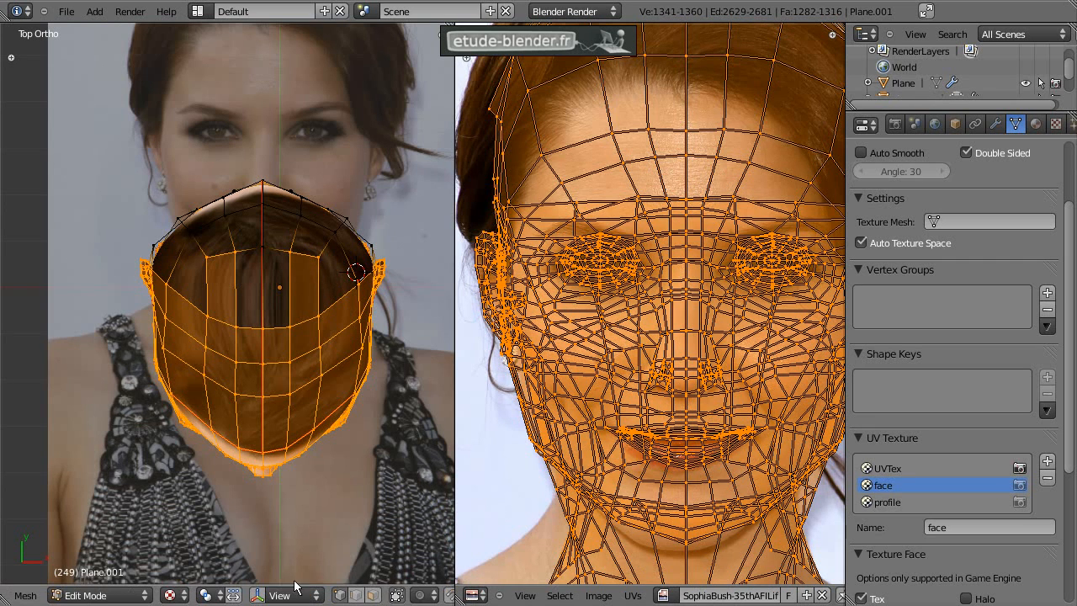
left_click(396, 595)
key("b")
middle_click_drag(160, 159, 380, 257)
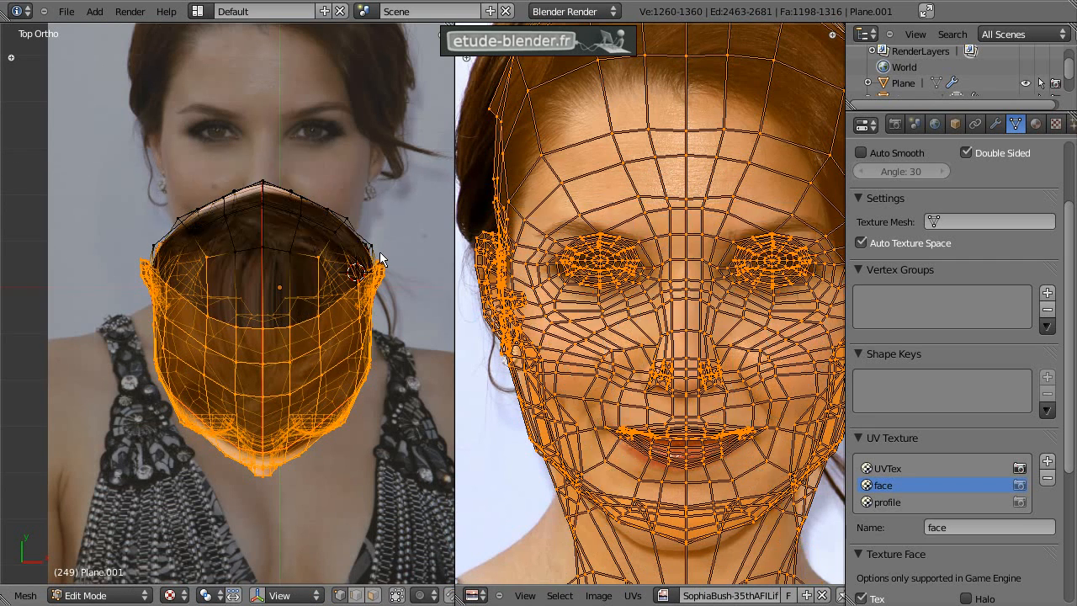
key("Tab")
key("Tab")
key("ctrl+Up")
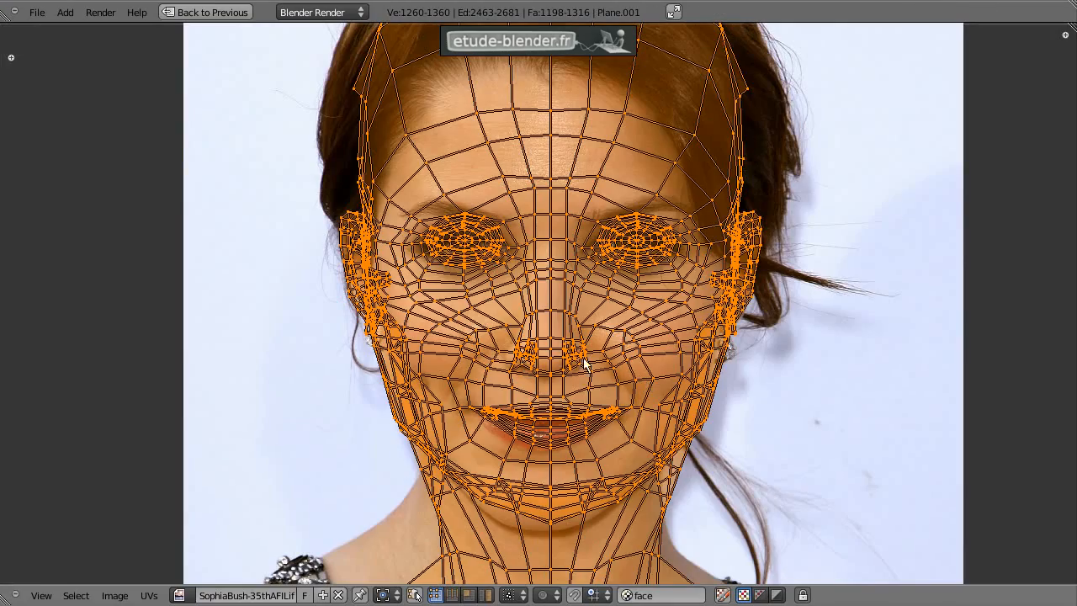
key("ctrl+Up")
middle_click_drag(299, 332, 585, 351)
scroll(585, 352, "up", 2)
scroll(585, 351, "down", 1)
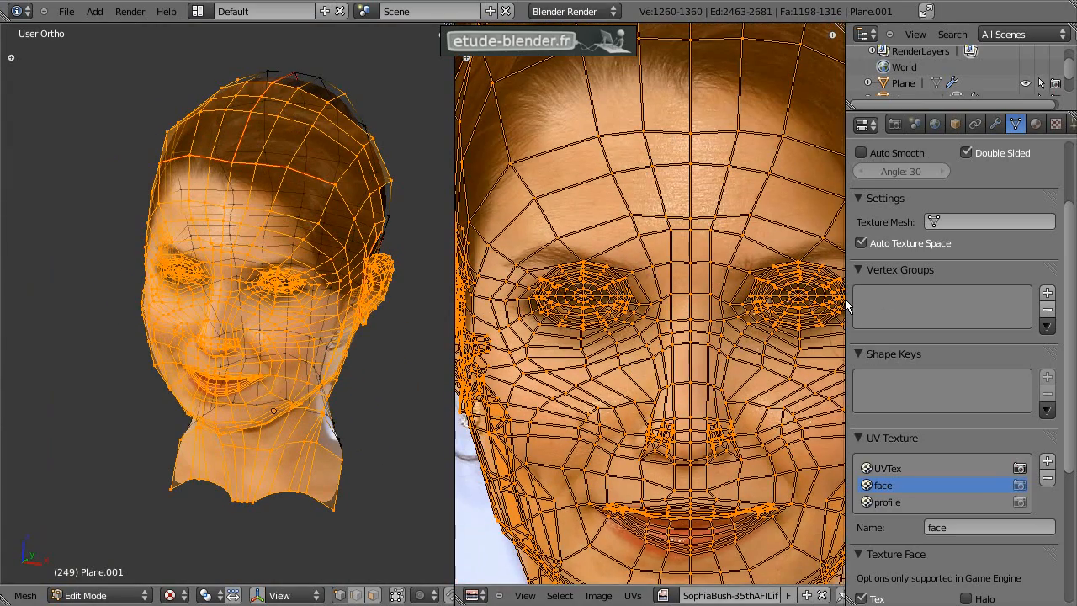
Step: Widen the UV editor area to give the face photo more room
left_click_drag(846, 298, 989, 307)
scroll(640, 265, "up", 4)
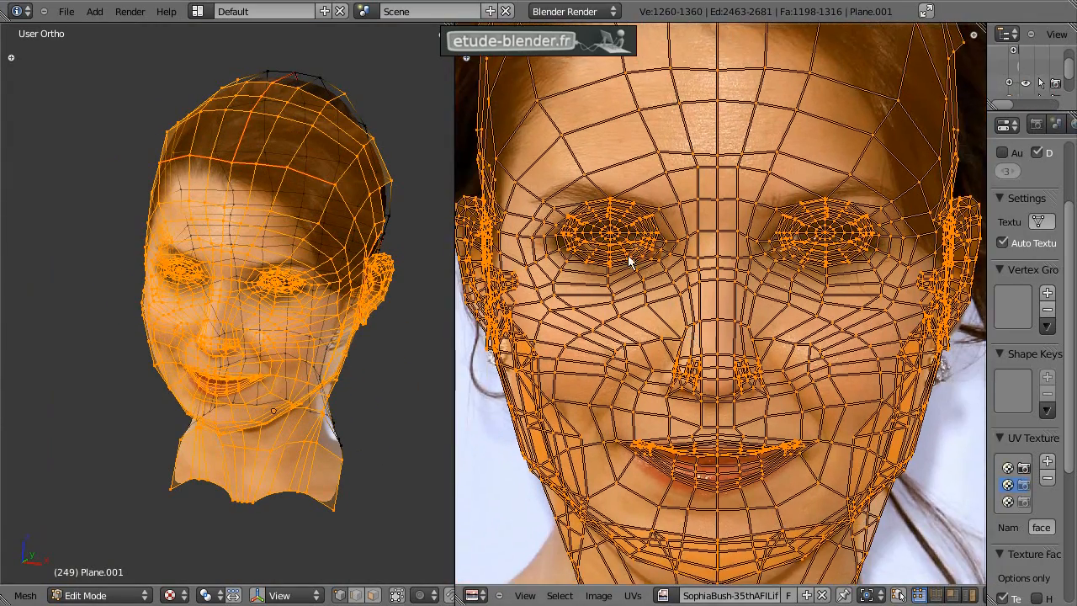
middle_click_drag(640, 266, 704, 293)
scroll(637, 222, "down", 5)
scroll(584, 279, "up", 3)
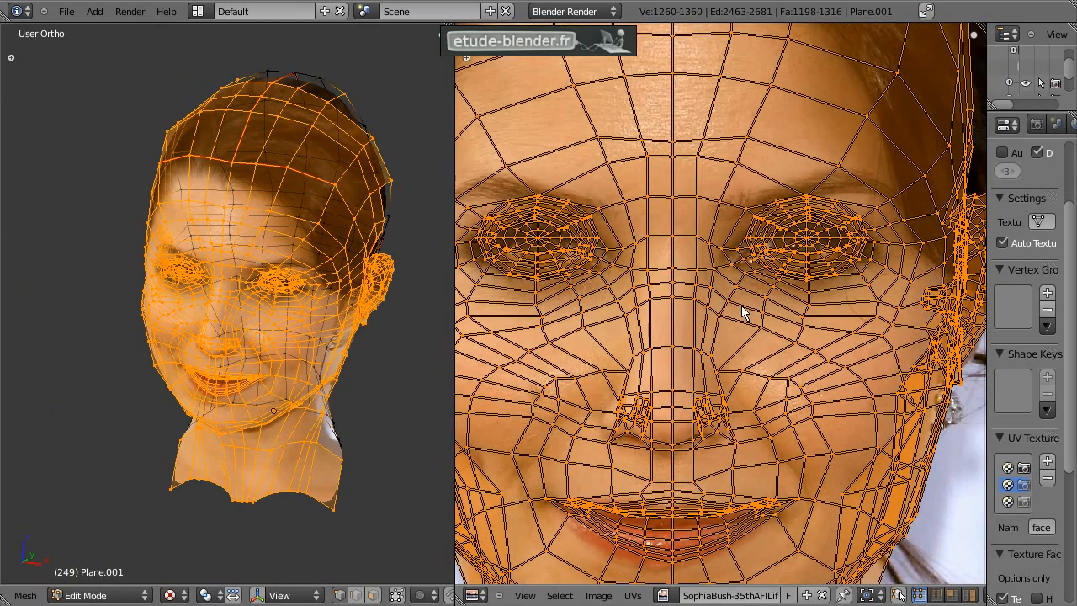
Step: Enable proportional editing and move the centre UV of the photo's left eye towards the pupil with a proportional size of 0.15
key("o")
scroll(913, 595, "down", 4)
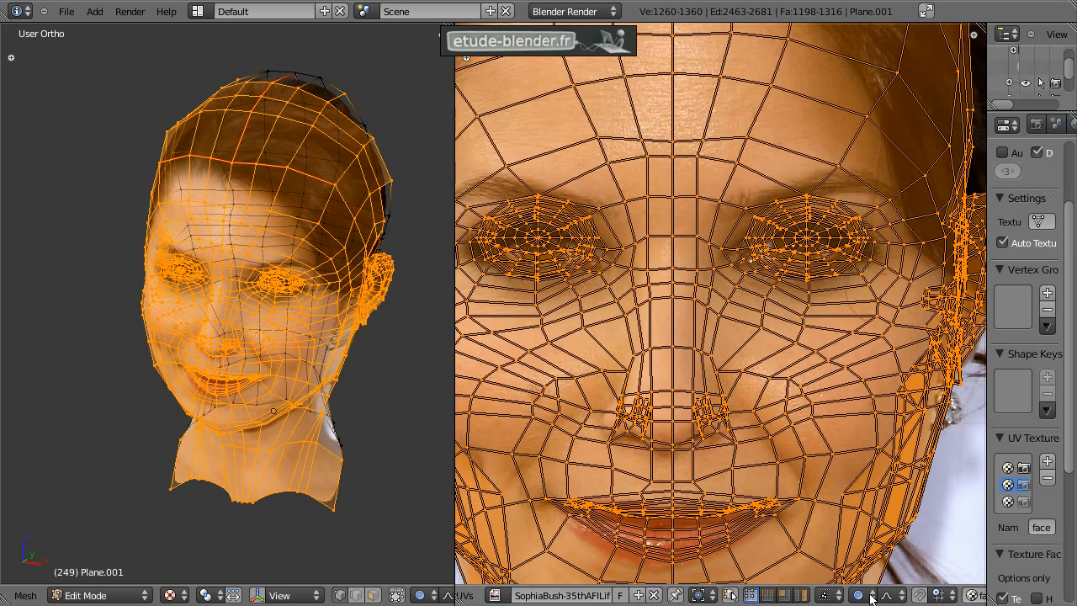
middle_click_drag(581, 304, 642, 336)
right_click(598, 272)
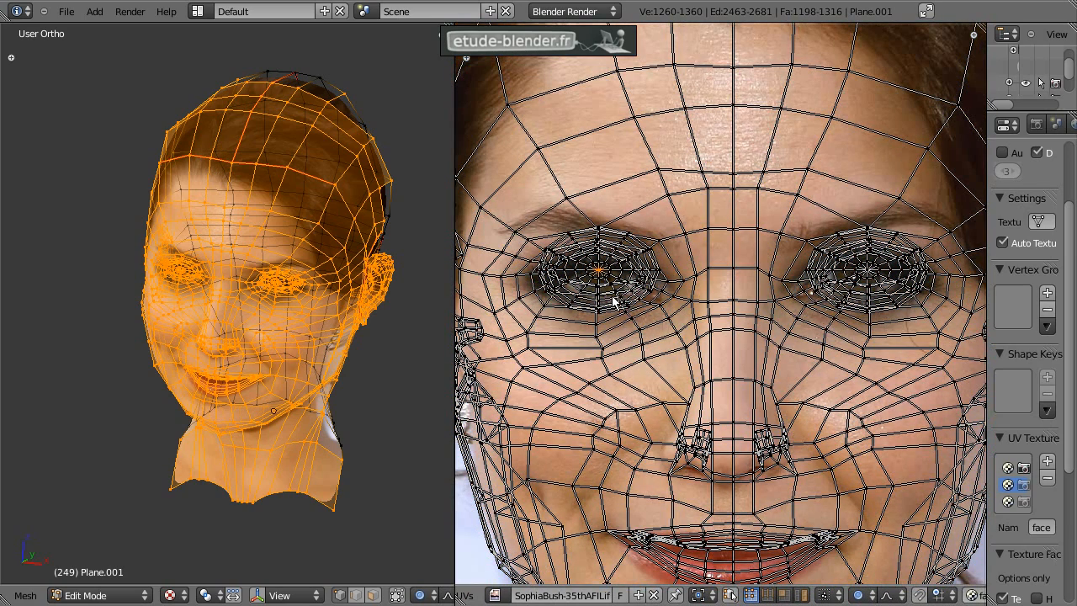
key("g")
scroll(614, 305, "up", 4)
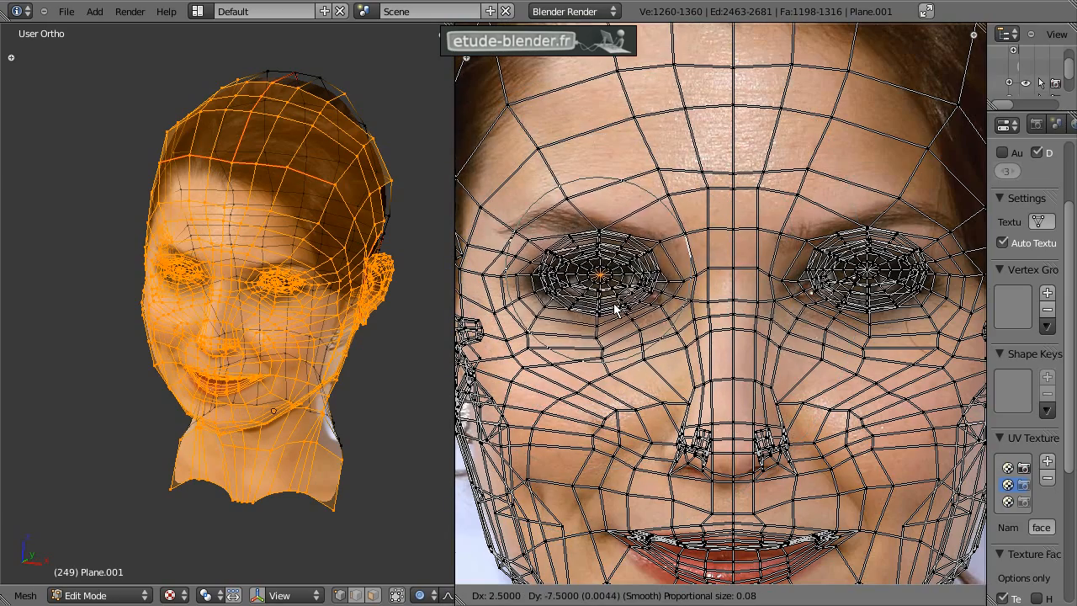
scroll(615, 309, "down", 7)
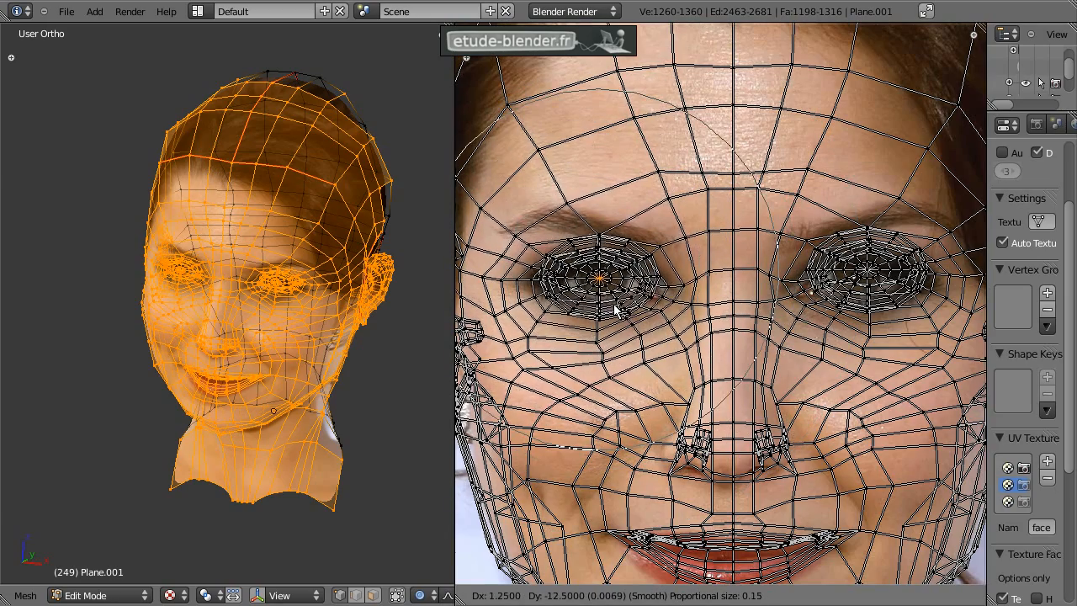
left_click(615, 309)
Step: Maximize the UV editor and refine the left eye's centre UV over the pupil in the photo
scroll(626, 313, "up", 3)
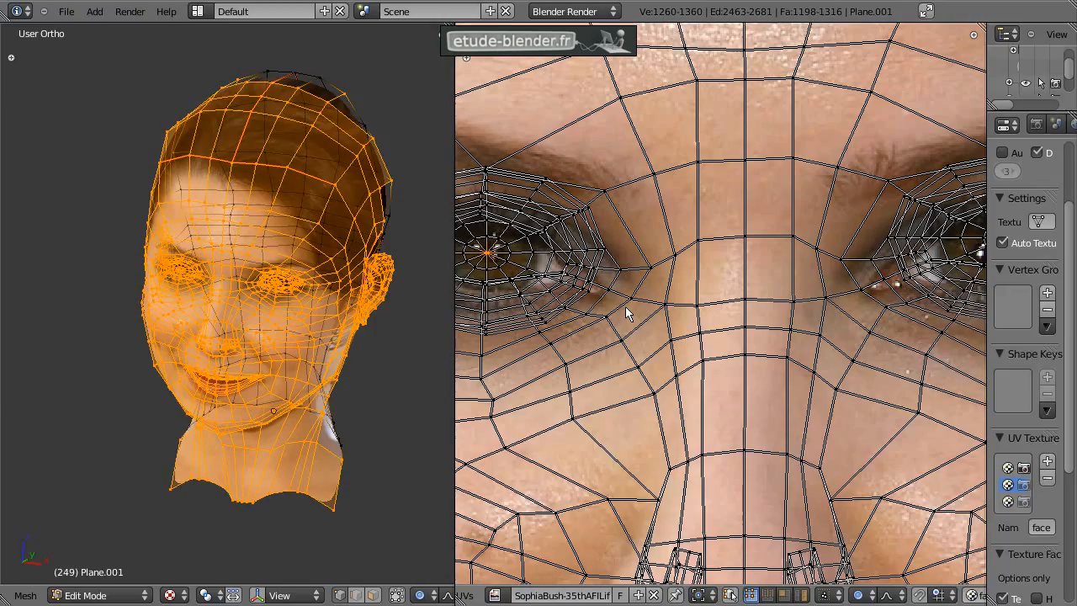
key("ctrl+Up")
scroll(353, 286, "up", 4)
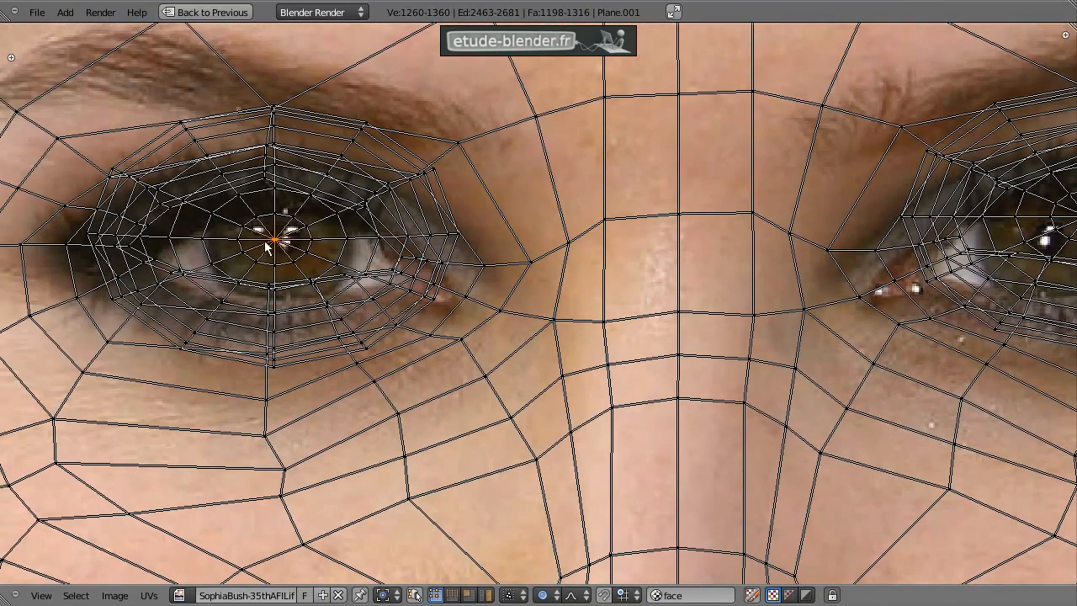
key("g")
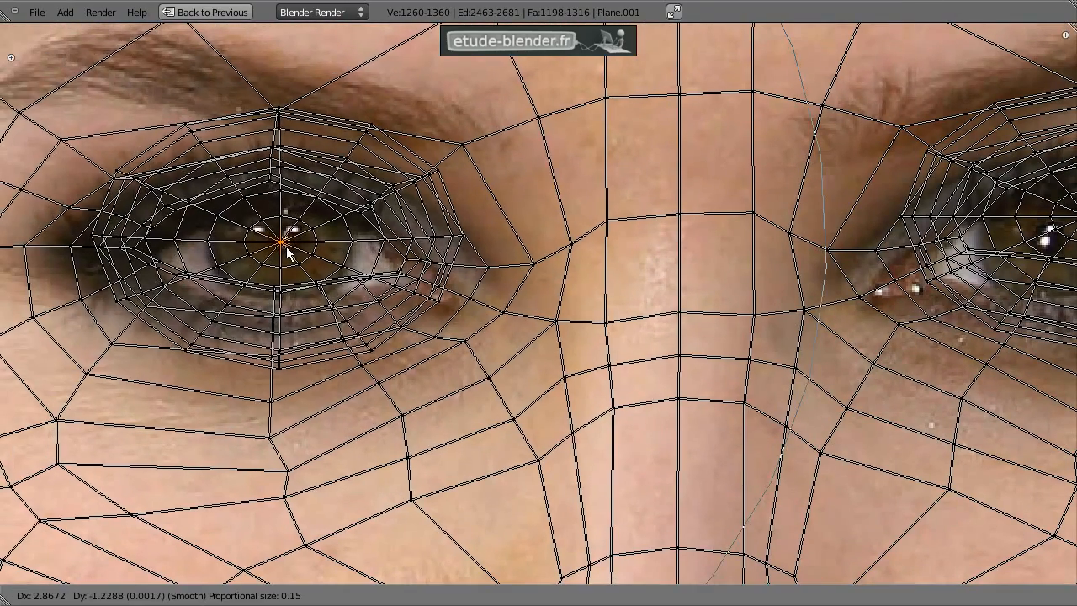
scroll(286, 247, "up", 1)
left_click(296, 248)
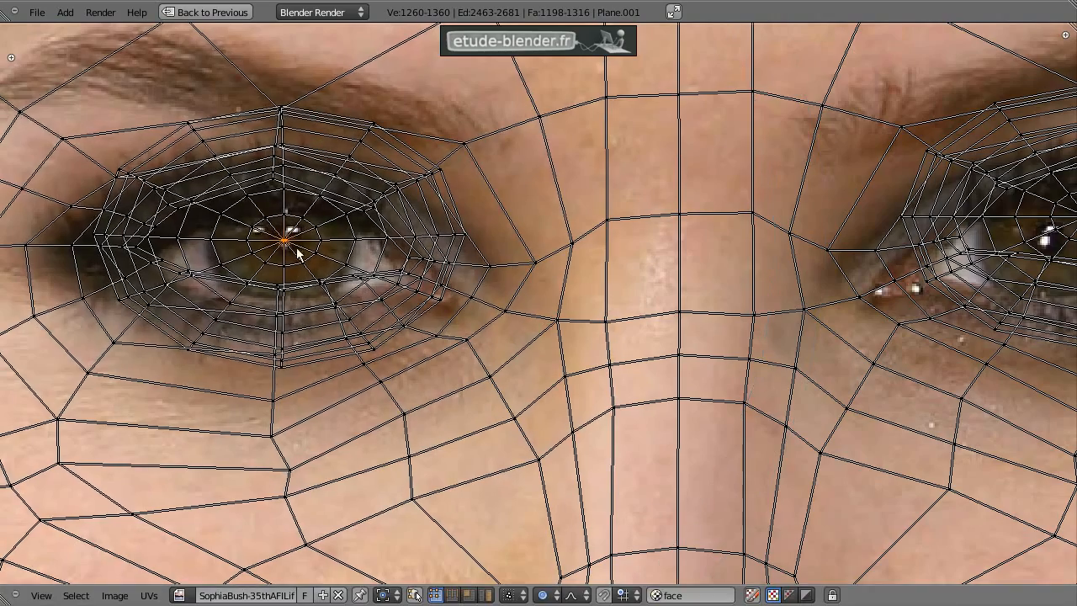
Step: Move the centre UV of the photo's right eye onto its pupil
middle_click_drag(699, 299, 399, 301)
right_click(801, 224)
key("g")
right_click(796, 225)
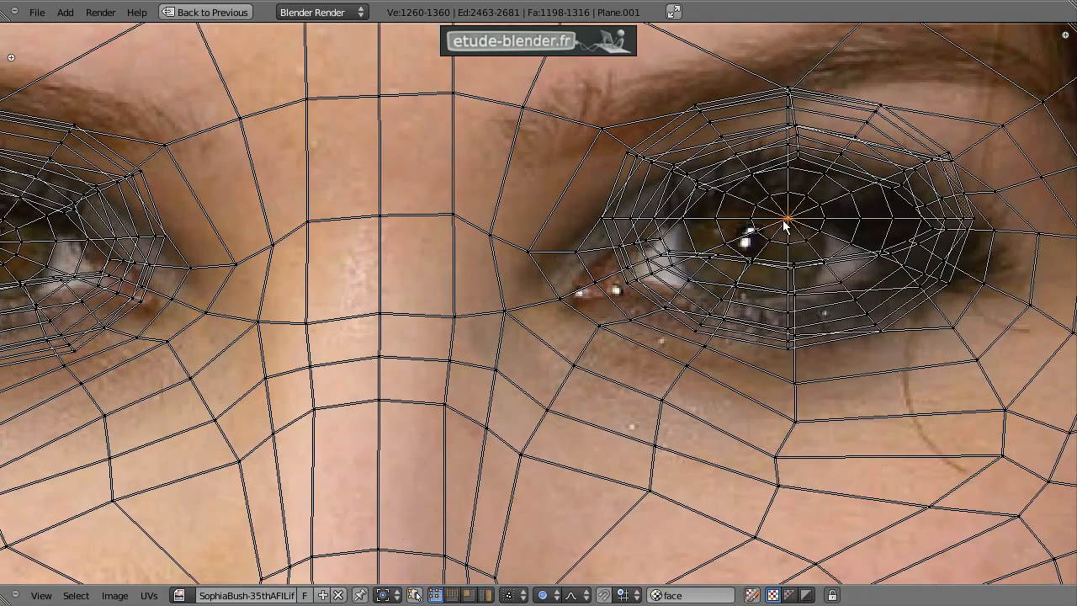
key("g")
left_click(773, 250)
Step: Shift the right eye's inner-corner UV to the eye corner in the photo, using a proportional size of 0.04
scroll(652, 282, "up", 4)
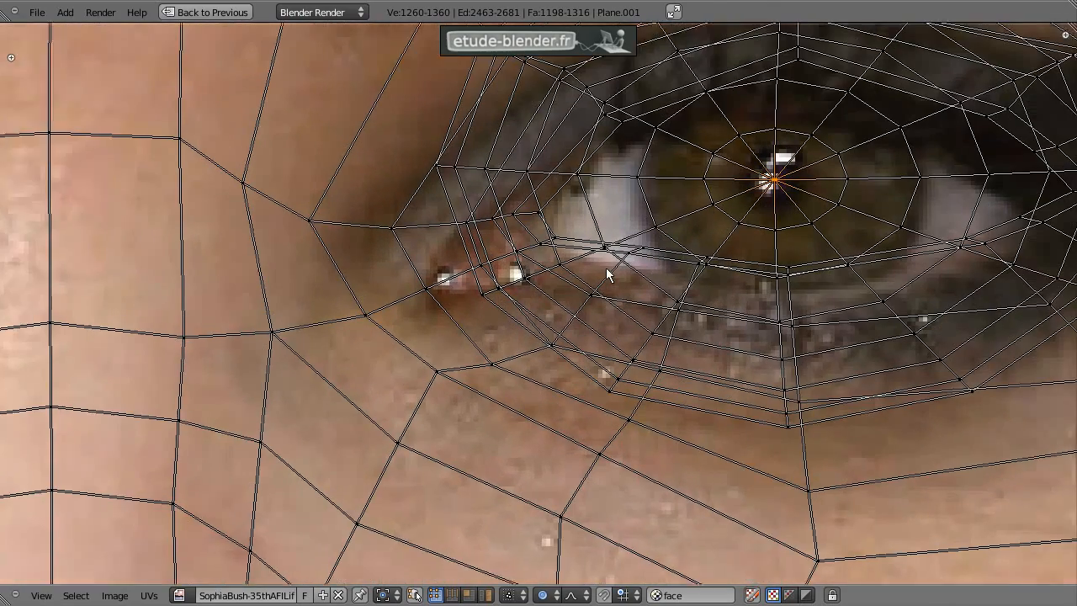
middle_click_drag(608, 274, 552, 278)
key("a")
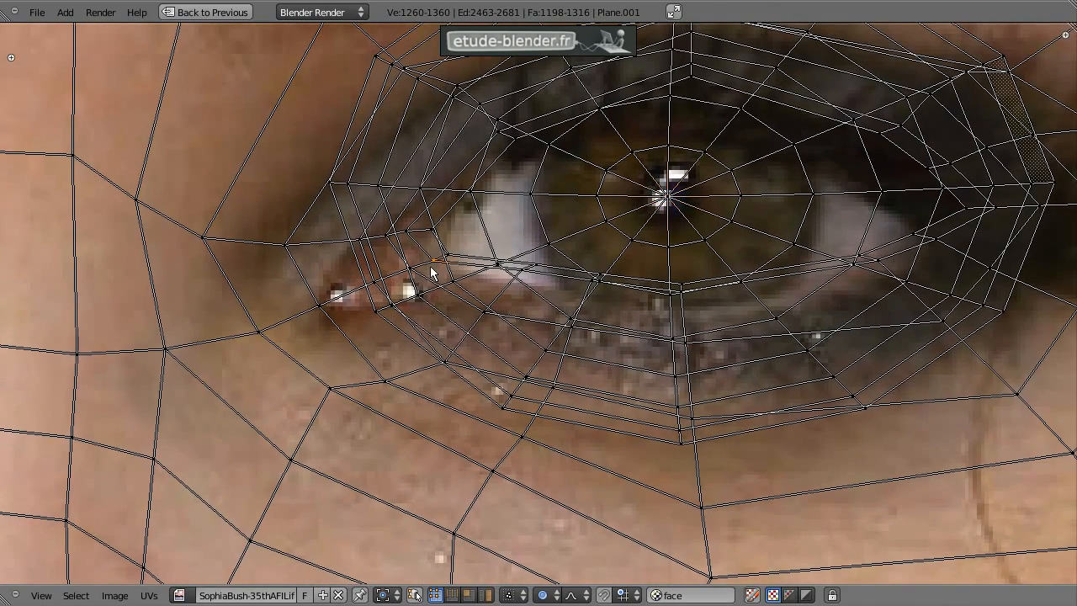
key("g")
right_click(475, 283)
scroll(476, 280, "up", 3)
scroll(476, 279, "down", 4)
key("g")
scroll(469, 290, "down", 3)
scroll(470, 289, "up", 5)
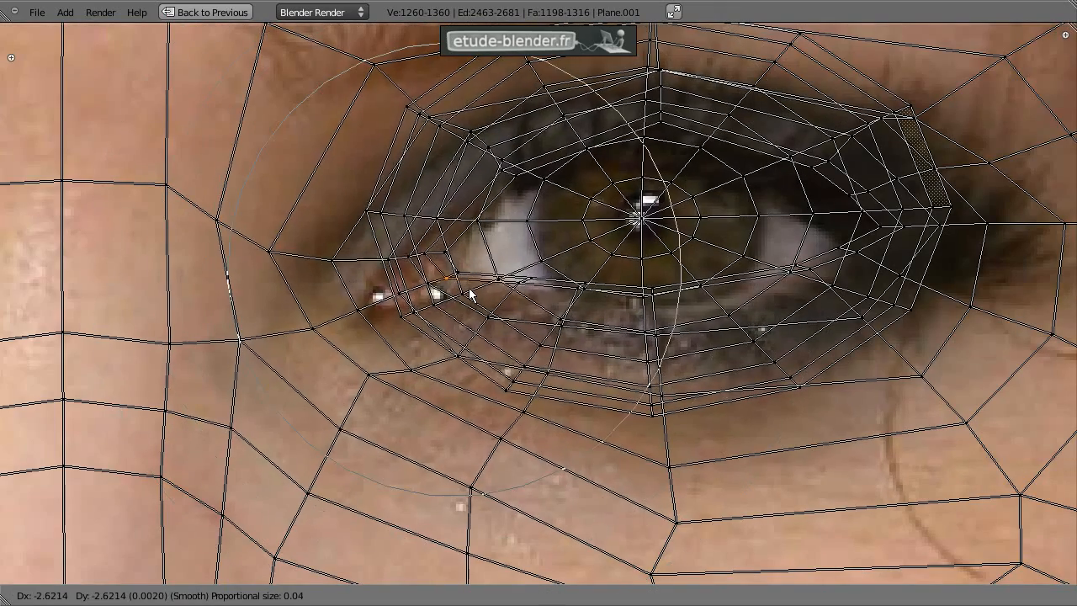
right_click(454, 303)
Step: Align the lower eyelid and outer-corner UVs of the right eye with the eye's contour in the photo
right_click(662, 303)
key("g")
left_click(658, 312)
right_click(803, 269)
key("g")
left_click(811, 297)
right_click(925, 234)
key("g")
left_click(916, 252)
Step: Adjust the right eye's upper eyelid UVs to follow the lid line in the photo
key("g")
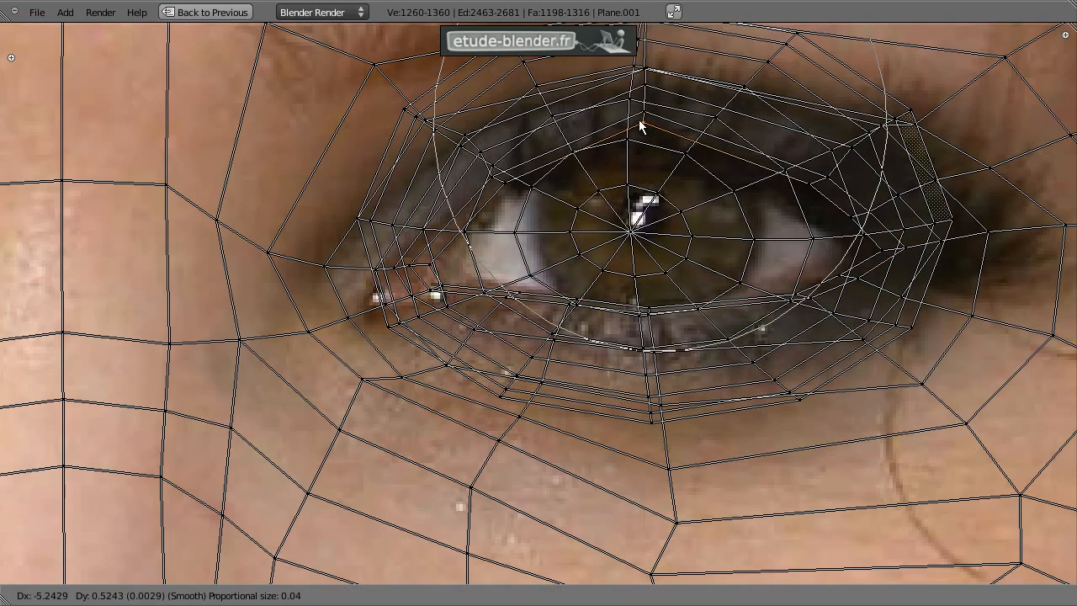
left_click(650, 135)
right_click(498, 188)
key("g")
left_click(488, 186)
Step: Reposition the UVs of the ear on the photo's right side over the ear
scroll(646, 316, "down", 5)
middle_click_drag(712, 328, 521, 175)
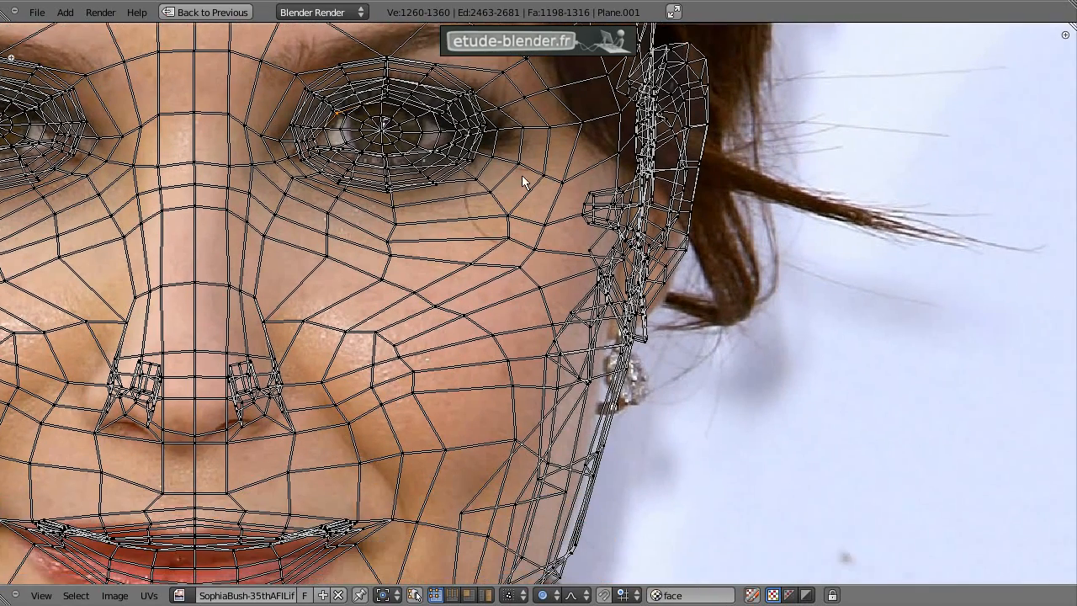
key("g")
left_click(692, 182)
Step: Fit the left mouth corner, mouth centre and lower lip UVs to the lips in the photo with a proportional size of 0.07
mouse_move(342, 431)
middle_mouse_down()
mouse_move(409, 245)
mouse_move(514, 154)
middle_mouse_up()
middle_click_drag(225, 255, 292, 212)
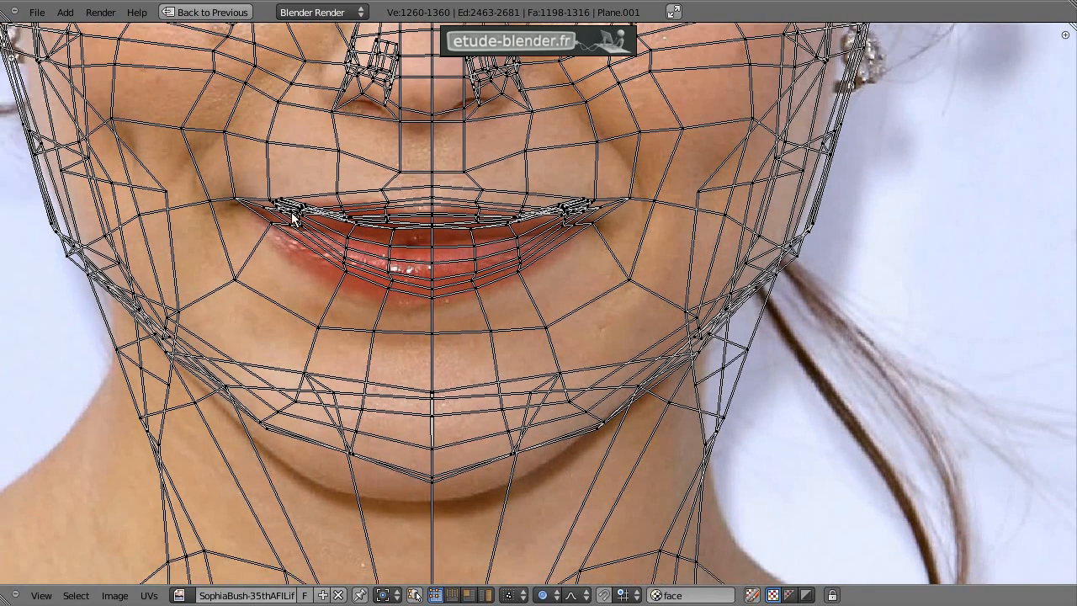
key("g")
left_click(244, 214)
key("g")
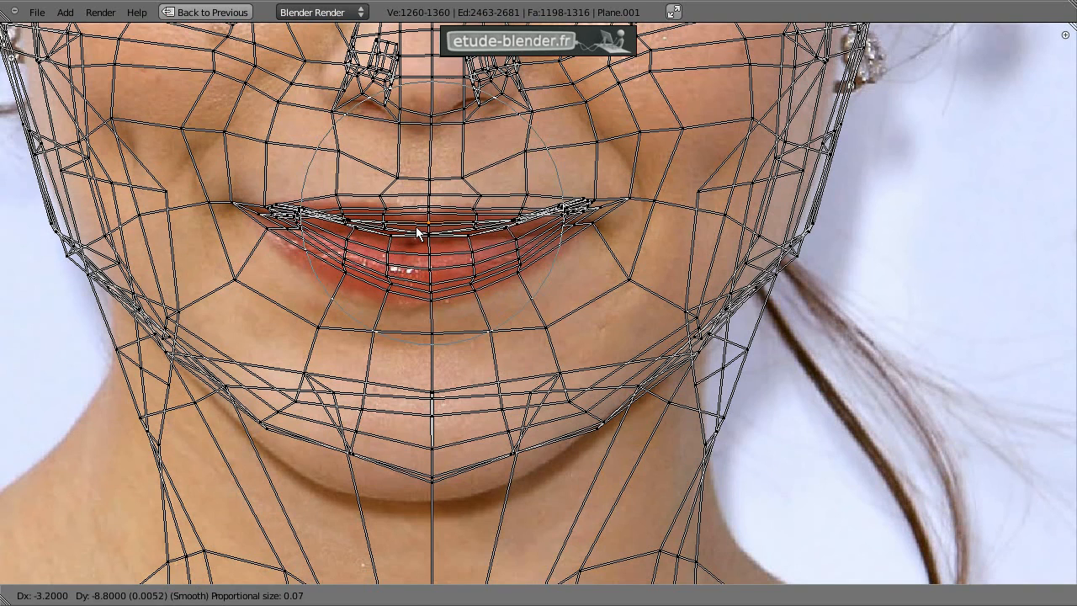
left_click(418, 230)
key("g")
left_click(378, 286)
Step: Move the UVs at the right mouth corner onto the corner of the lips in the photo
key("g")
left_click(577, 223)
right_click(617, 207)
key("g")
left_click(616, 212)
Step: Pull the chin UVs on both sides of the centre down to the chin's lower contour in the photo
middle_click_drag(465, 428, 514, 290)
right_click(411, 317)
key("g")
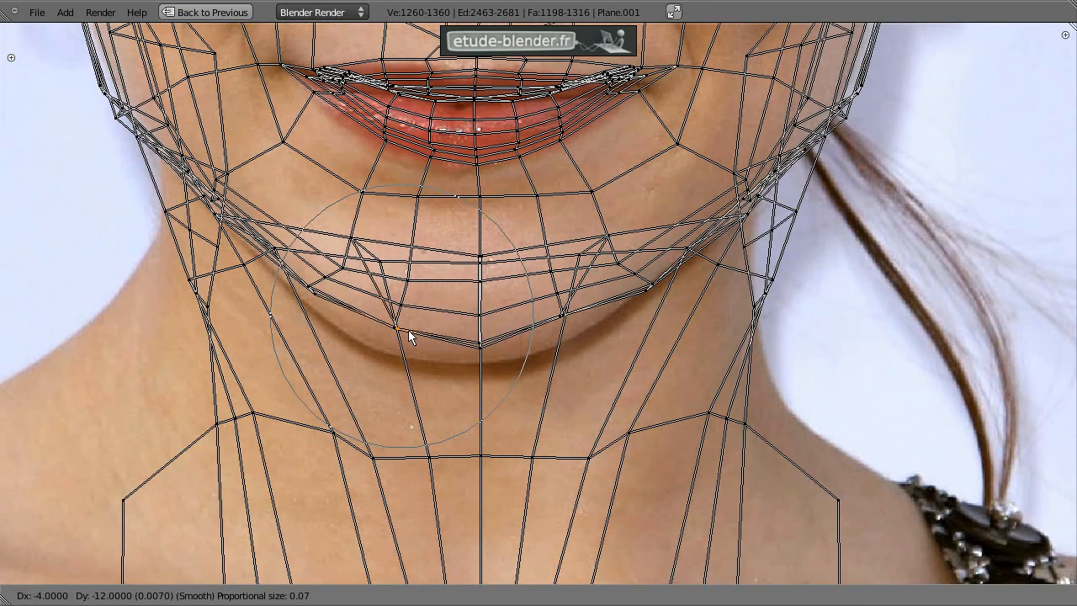
left_click(404, 349)
right_click(568, 336)
key("g")
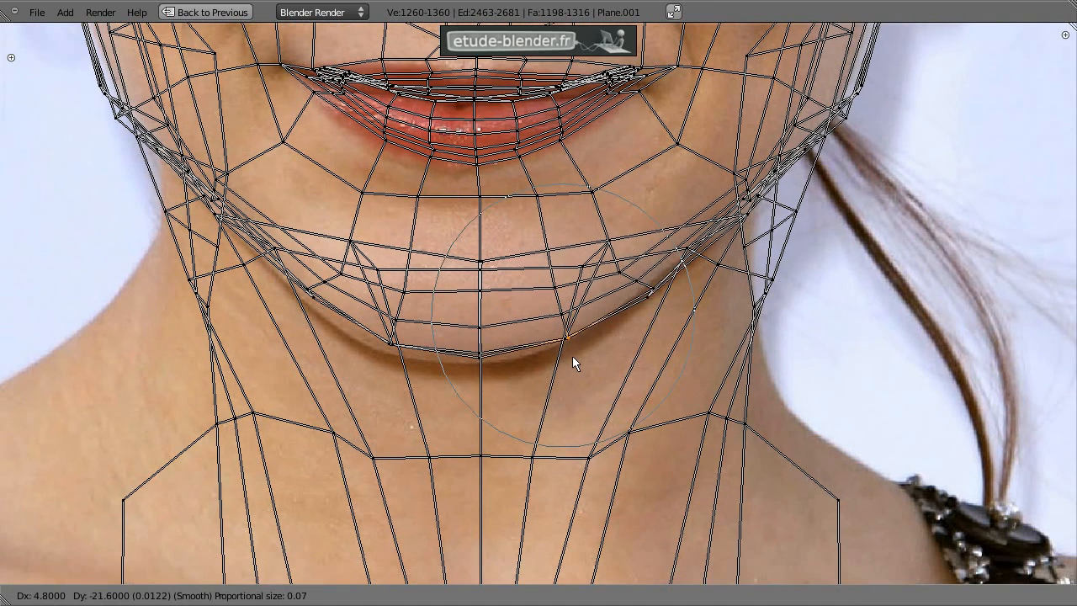
left_click(571, 353)
Step: Move the jawline UVs on the photo's right side inward to the face edge, up to the earring
middle_click_drag(734, 212, 569, 326)
right_click(711, 219)
key("g")
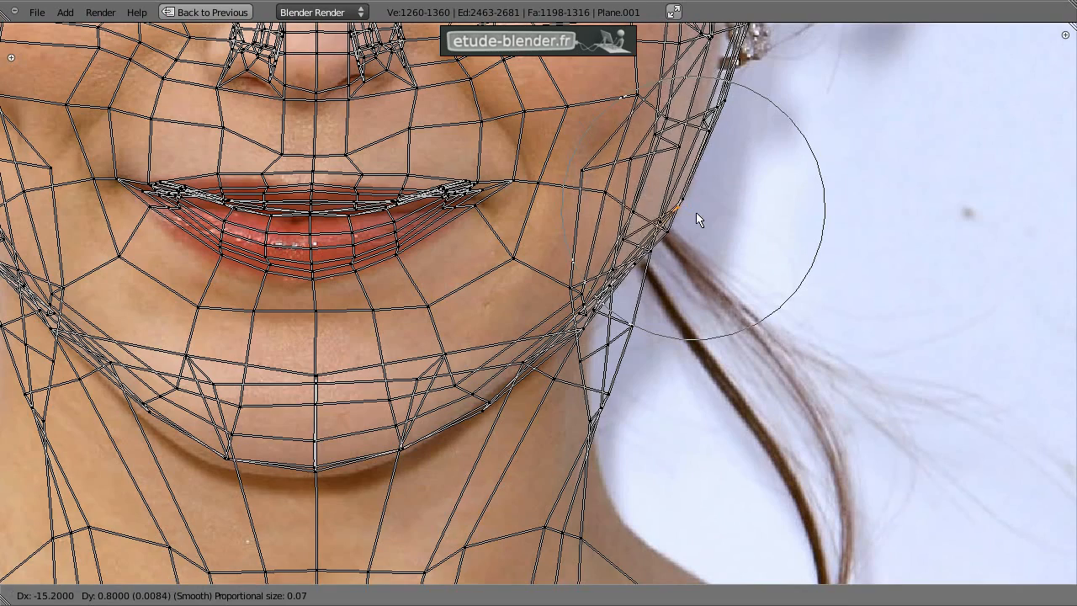
left_click(700, 214)
middle_click_drag(700, 213, 647, 272)
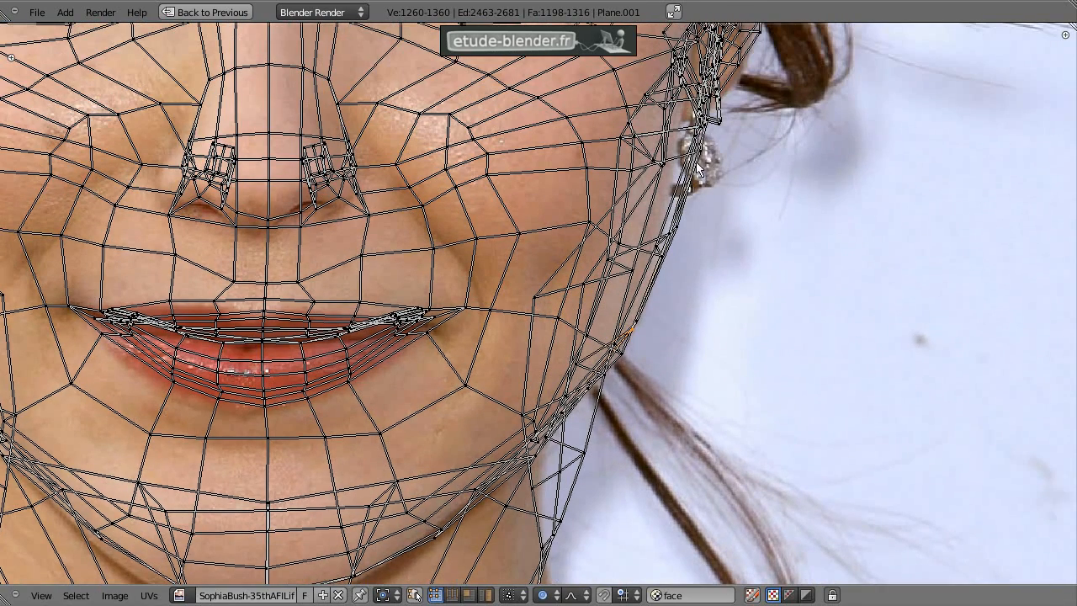
middle_click_drag(733, 143, 676, 271)
key("g")
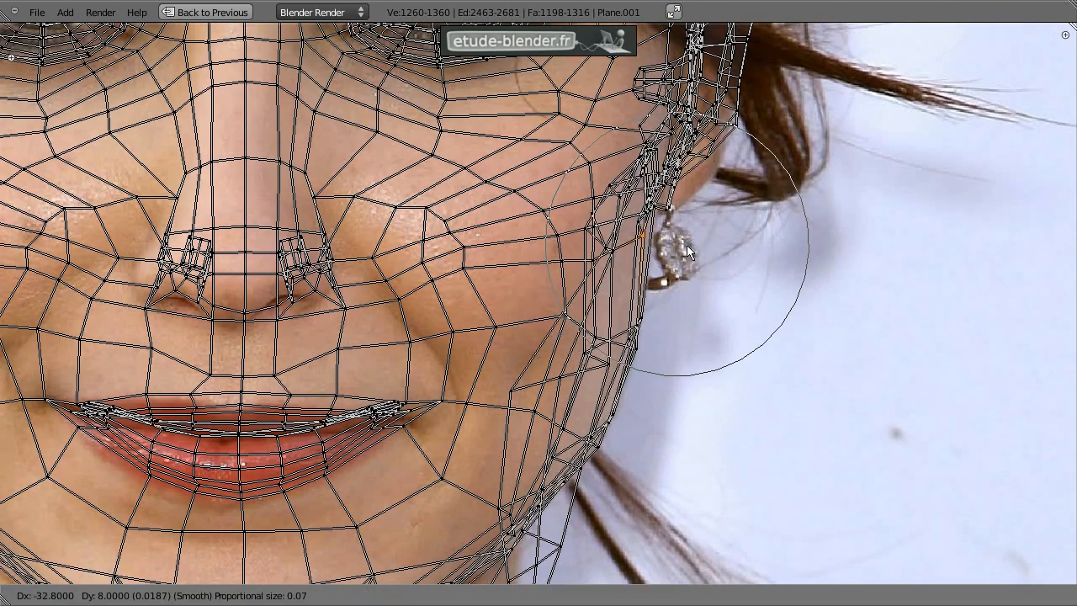
left_click(659, 241)
Step: Move the earlobe UV on the photo's right side onto the lobe
right_click(715, 162)
key("g")
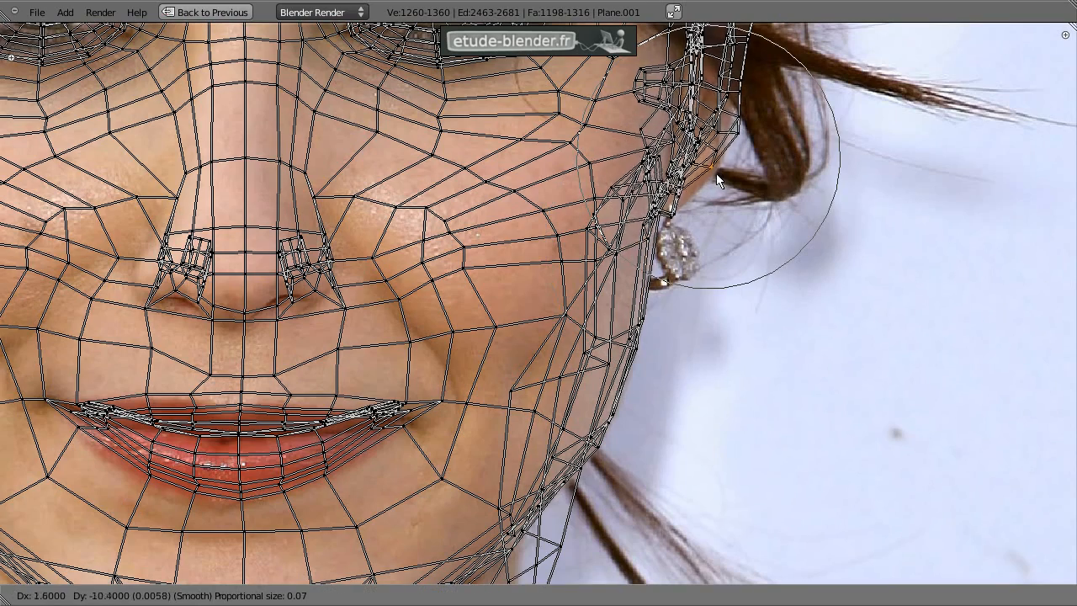
left_click(717, 185)
Step: Move the jawline UVs on the photo's left side inward to match the face edge
scroll(392, 272, "left", 10)
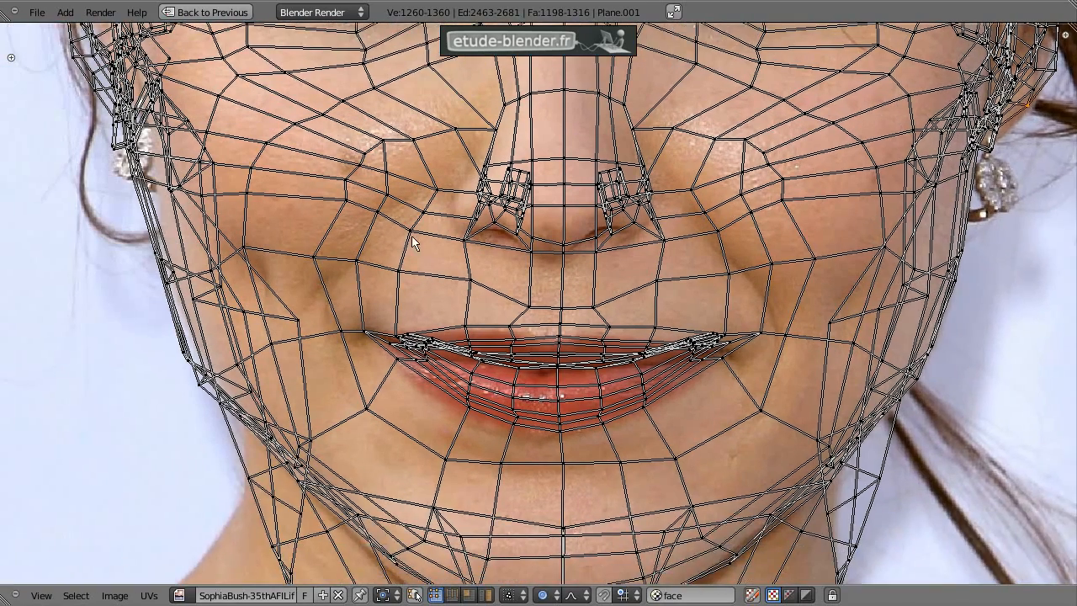
right_click(396, 334)
key("g")
left_click(426, 337)
middle_click_drag(310, 164, 467, 371)
key("g")
left_click(425, 252)
Step: Fit the earlobe and outer ear UVs on the photo's left side to the ear, adjusting the proportional size
key("g")
scroll(412, 215, "down", 2)
left_click(430, 232)
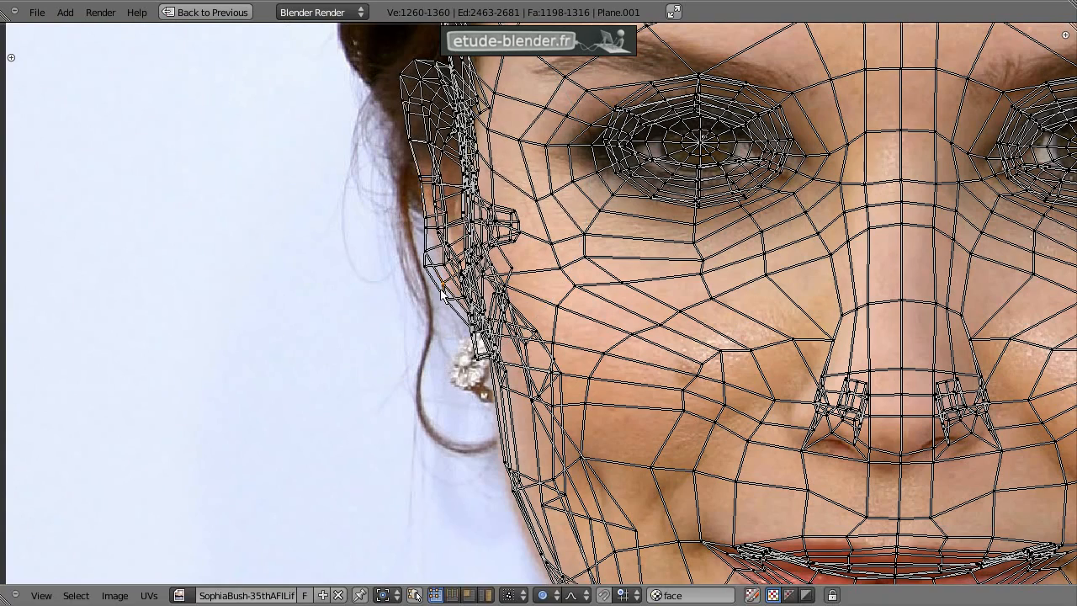
key("g")
left_click(426, 215)
key("g")
scroll(433, 217, "up", 2)
left_click(433, 219)
middle_click_drag(578, 343, 507, 163)
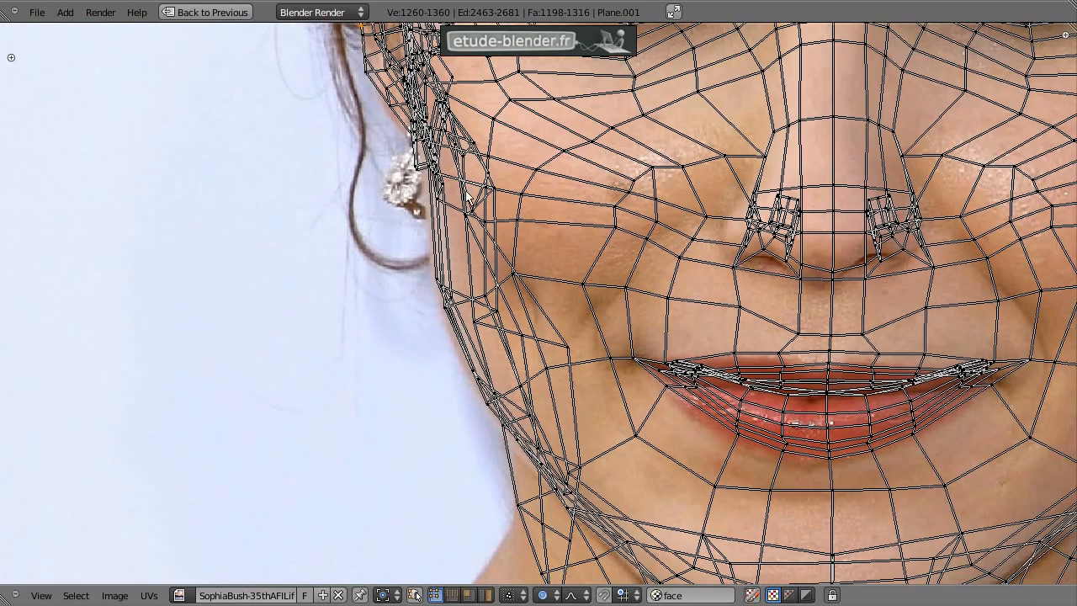
middle_click_drag(477, 254, 464, 155)
middle_click_drag(532, 341, 493, 175)
middle_click_drag(649, 374, 593, 230)
middle_click_drag(708, 223, 515, 192)
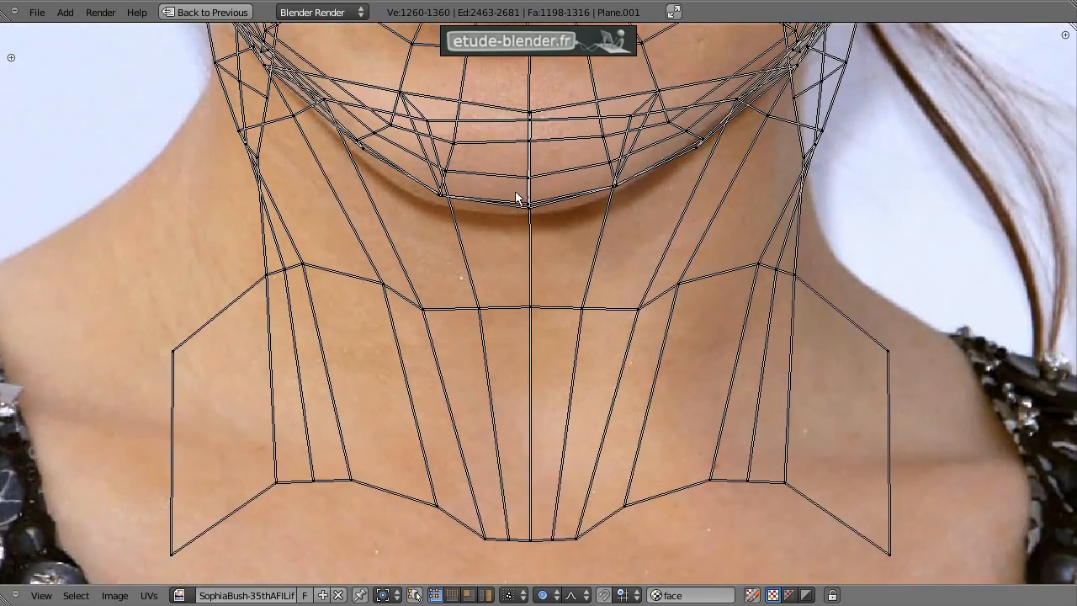
Step: Move the UVs below the jaw on the photo's right side inward to the neck edge, adjusting the proportional size
middle_click_drag(827, 92, 648, 189)
key("g")
scroll(673, 180, "up", 2)
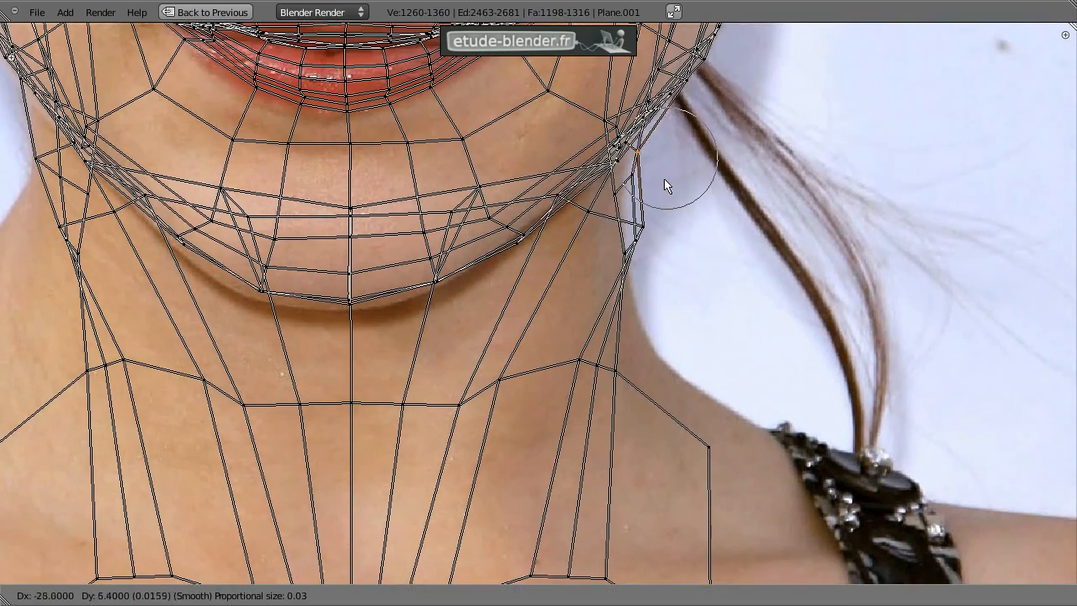
left_click(661, 187)
key("g")
left_click(624, 226)
scroll(614, 386, "down", 4)
middle_click_drag(587, 281, 597, 471)
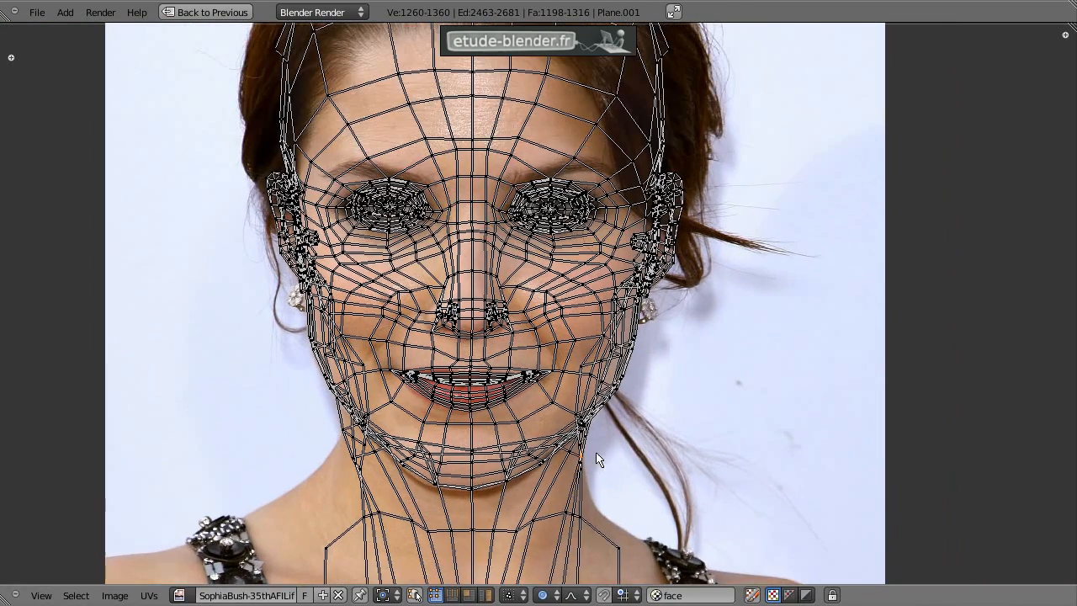
Step: Return to Object Mode with the full layout and inspect the face photo's projection on the 3D head
key("Tab")
key("ctrl+Up")
middle_click_drag(229, 347, 219, 324)
scroll(197, 361, "up", 2)
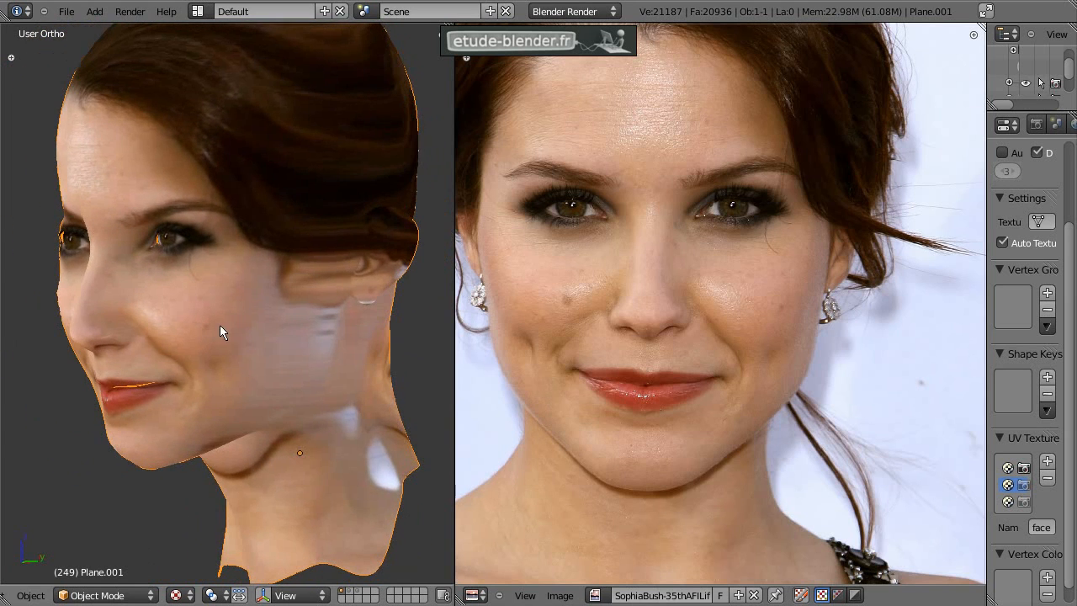
scroll(341, 364, "down", 3)
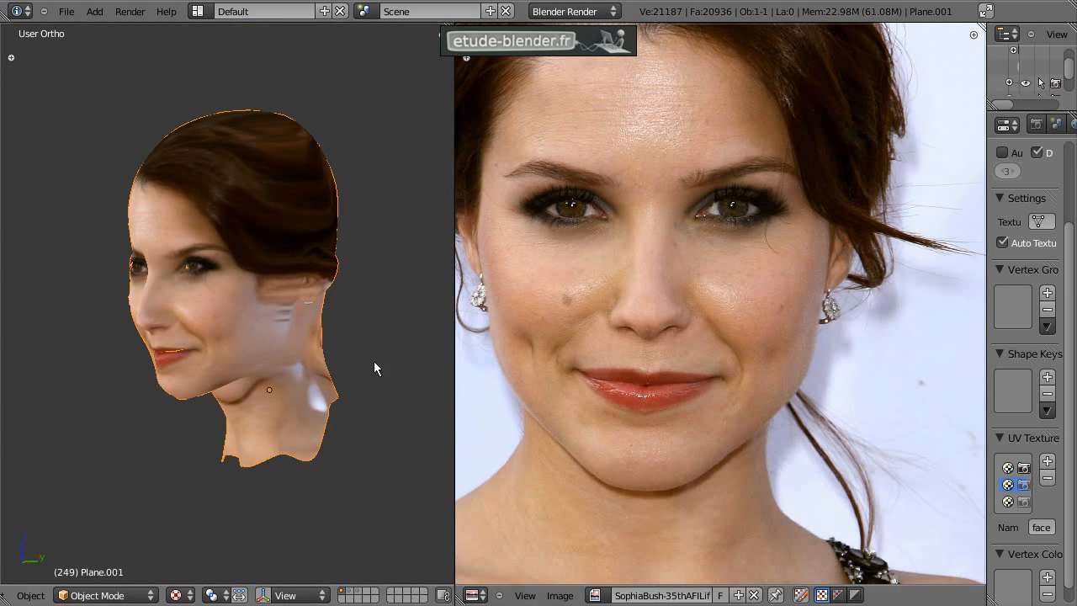
Step: Activate the profile UV layer and select the entire head mesh in Edit Mode
left_click_drag(905, 441, 898, 441)
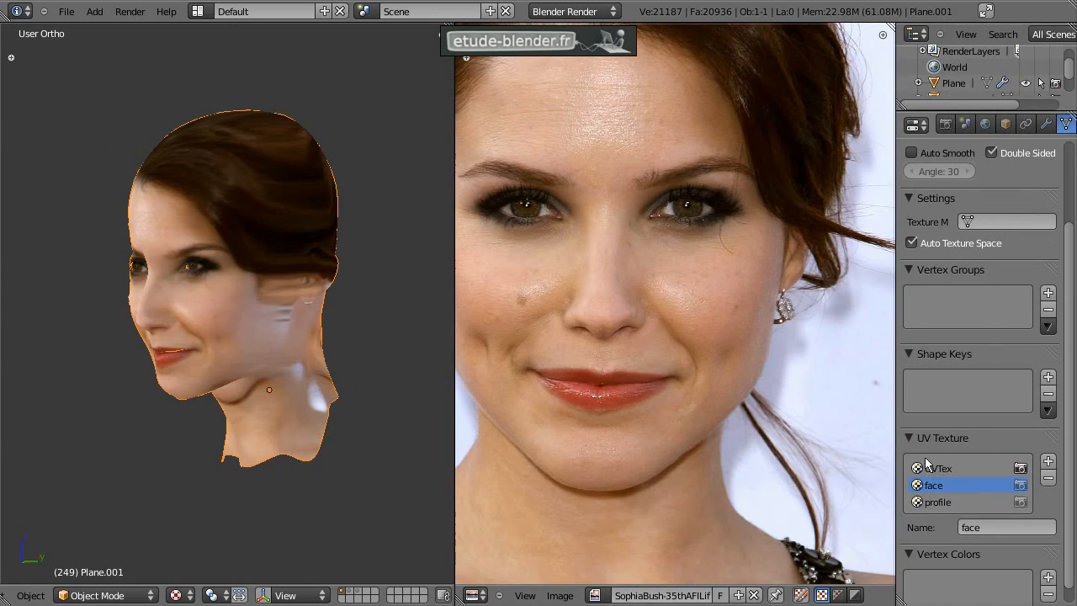
left_click(940, 503)
key("Tab")
middle_click_drag(299, 356, 284, 337)
key("a")
key("a")
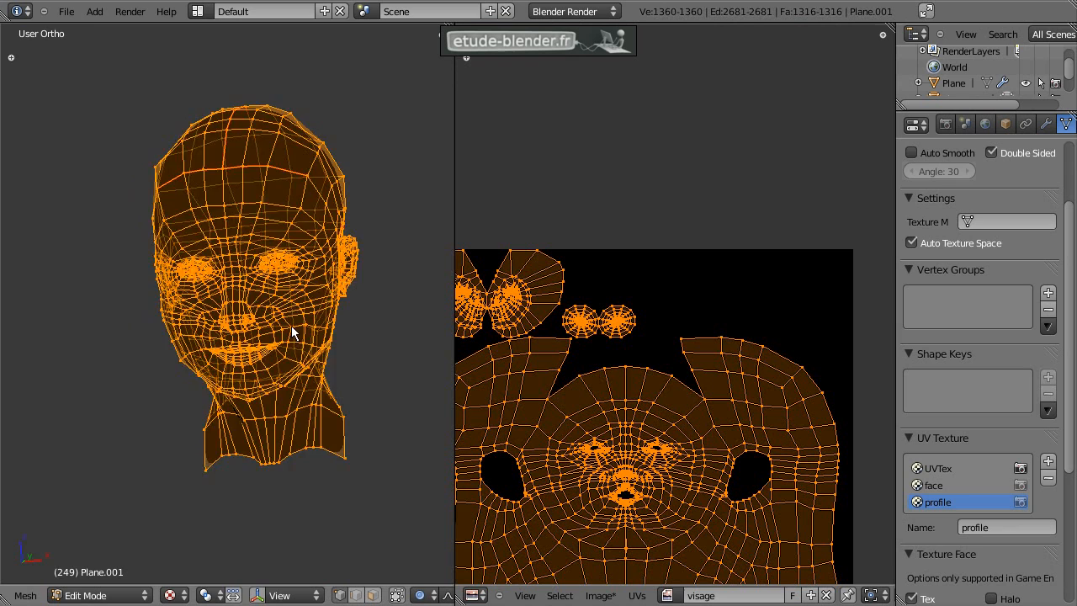
Step: Project the head's UVs from the right orthographic view
key("KP_3")
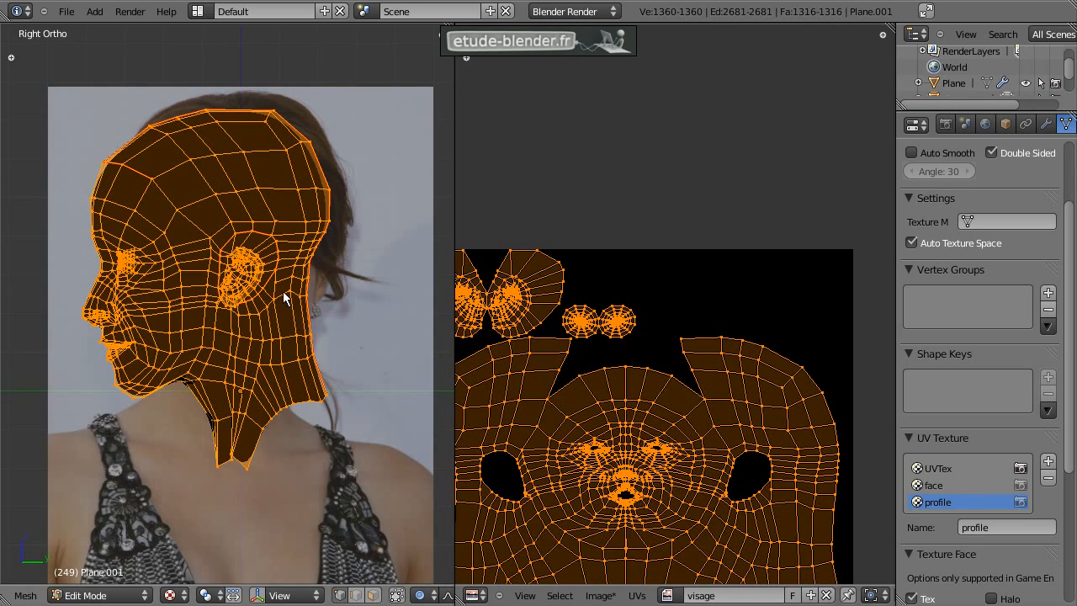
key("u")
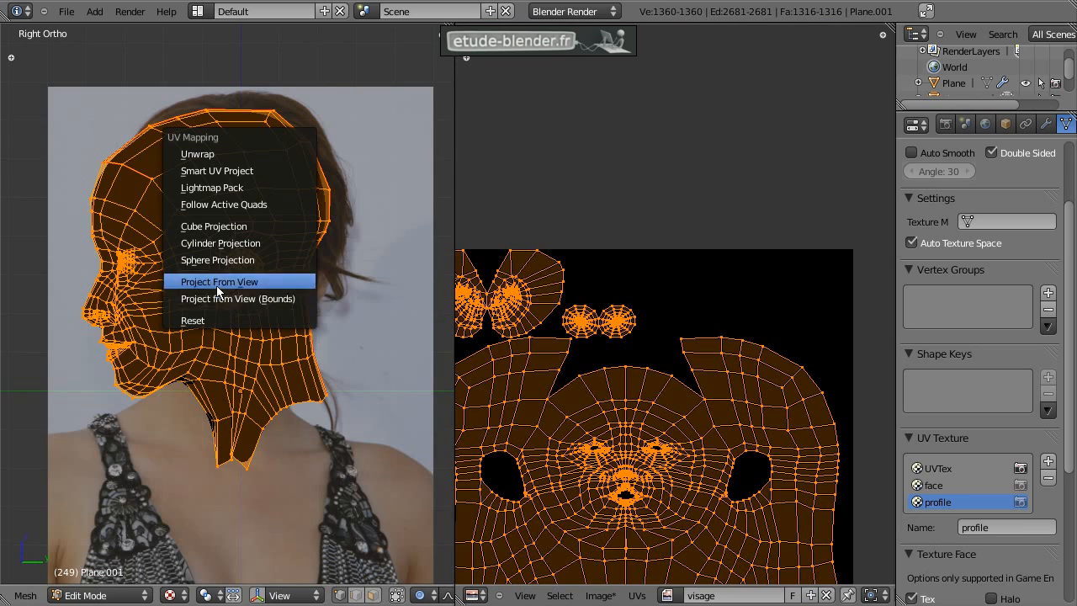
left_click(246, 282)
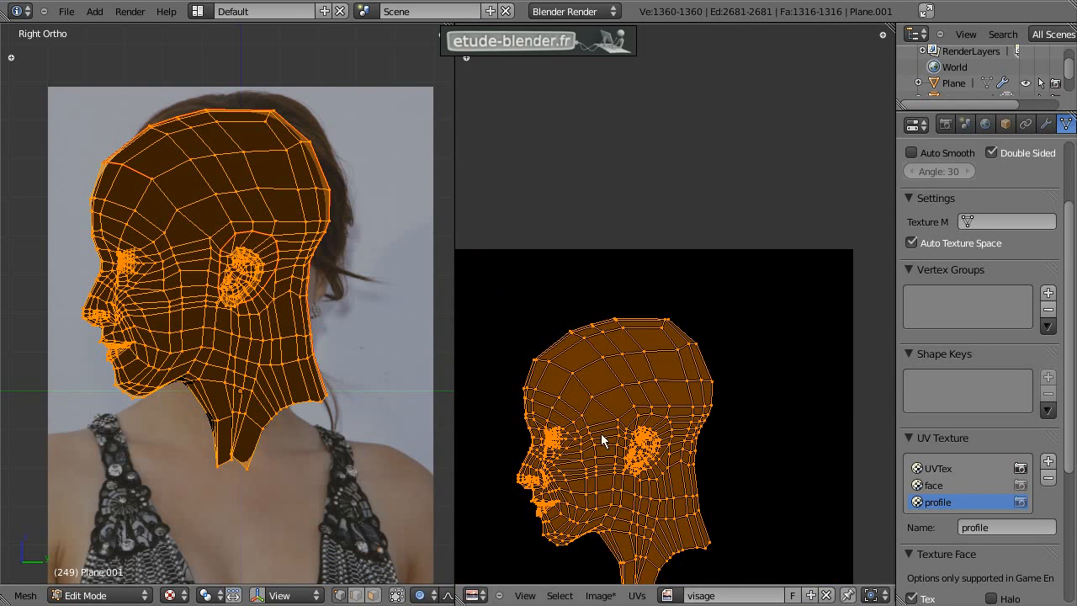
Step: Assign the SophiaBush-35thAF.002 profile photo to the profile UVs and project them from view again
key("Home")
left_click(676, 594)
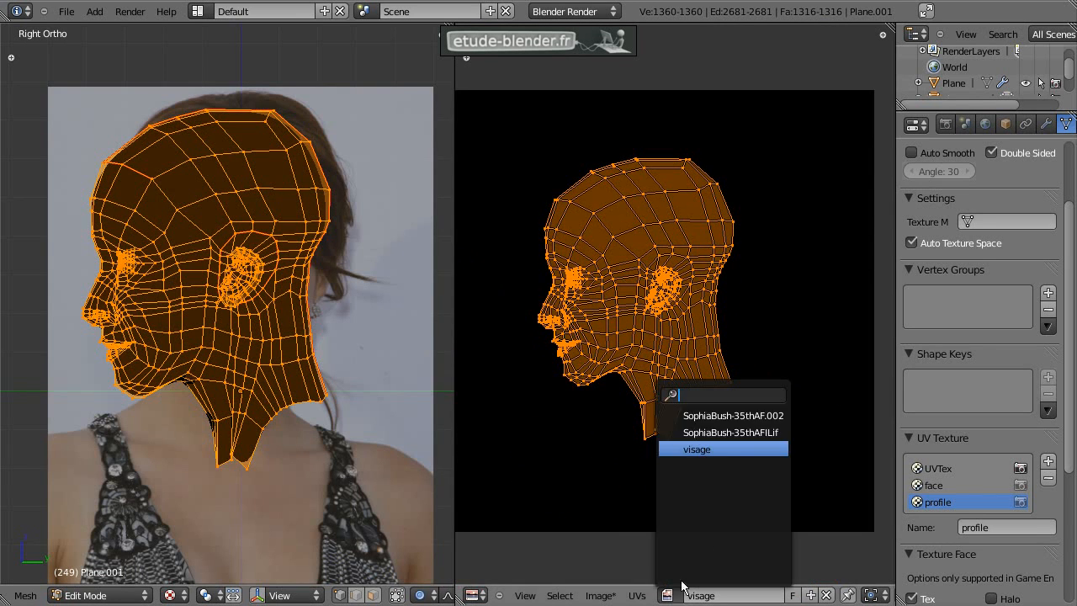
left_click(732, 416)
scroll(673, 336, "down", 4)
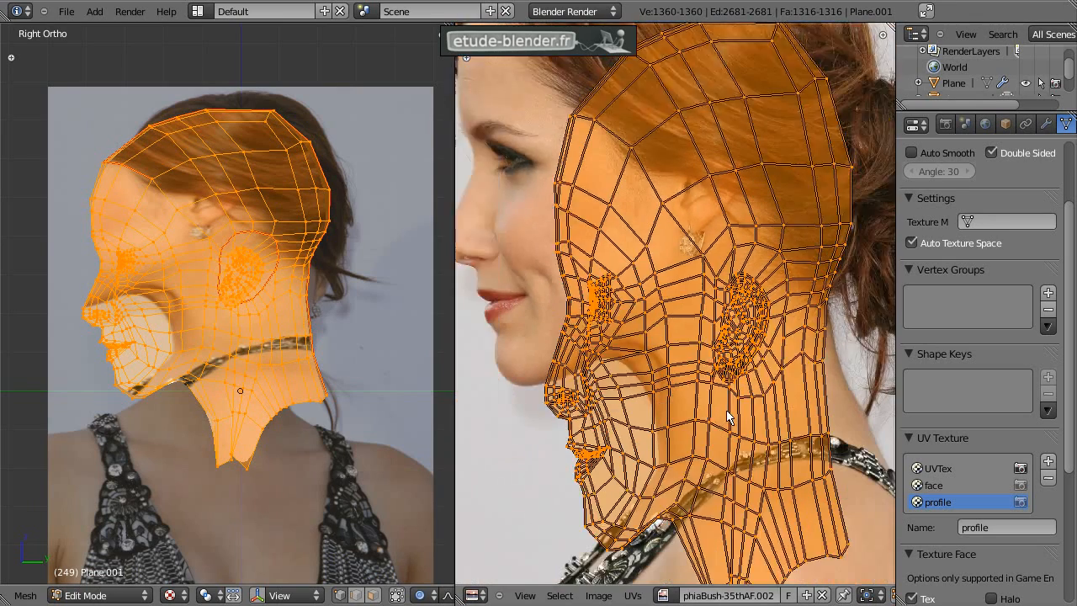
key("u")
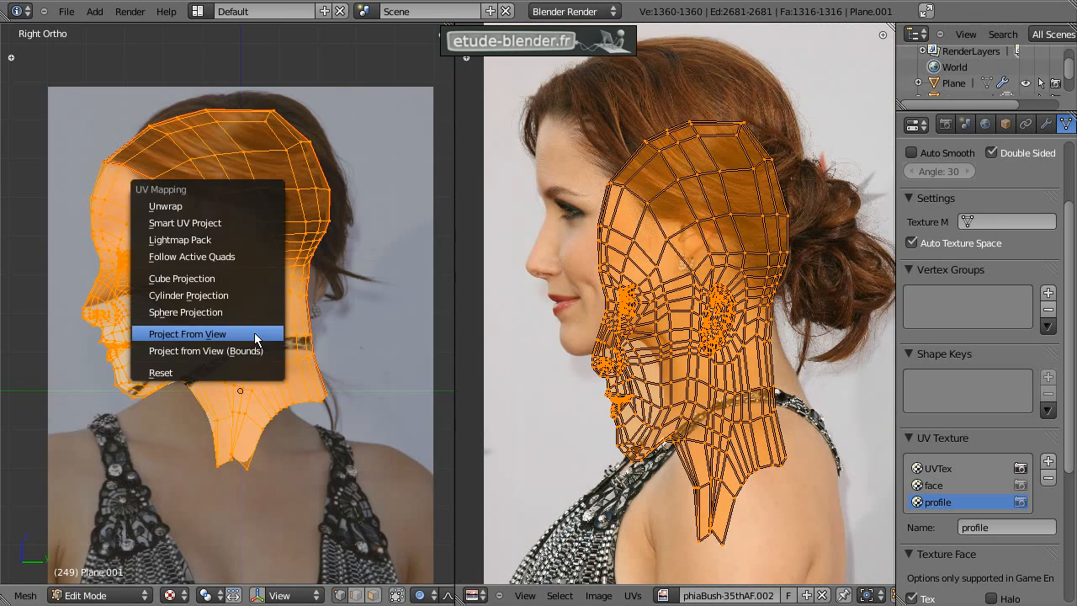
left_click(196, 336)
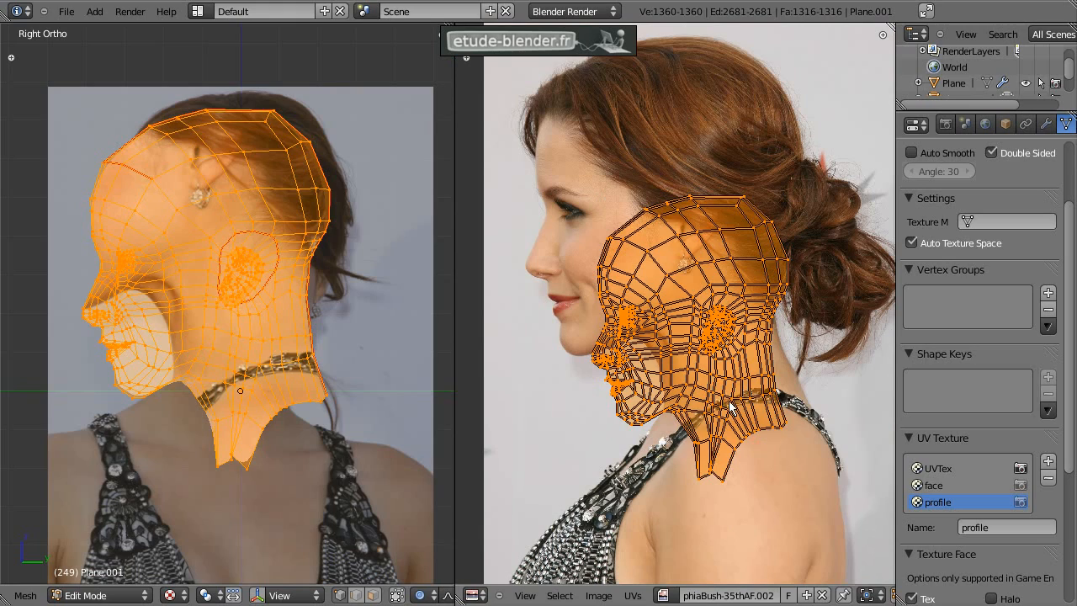
Step: Scale and move the whole profile UV layout over the head in the profile photo
key("g")
left_click(694, 300)
key("s")
left_click(709, 311)
key("g")
left_click(718, 318)
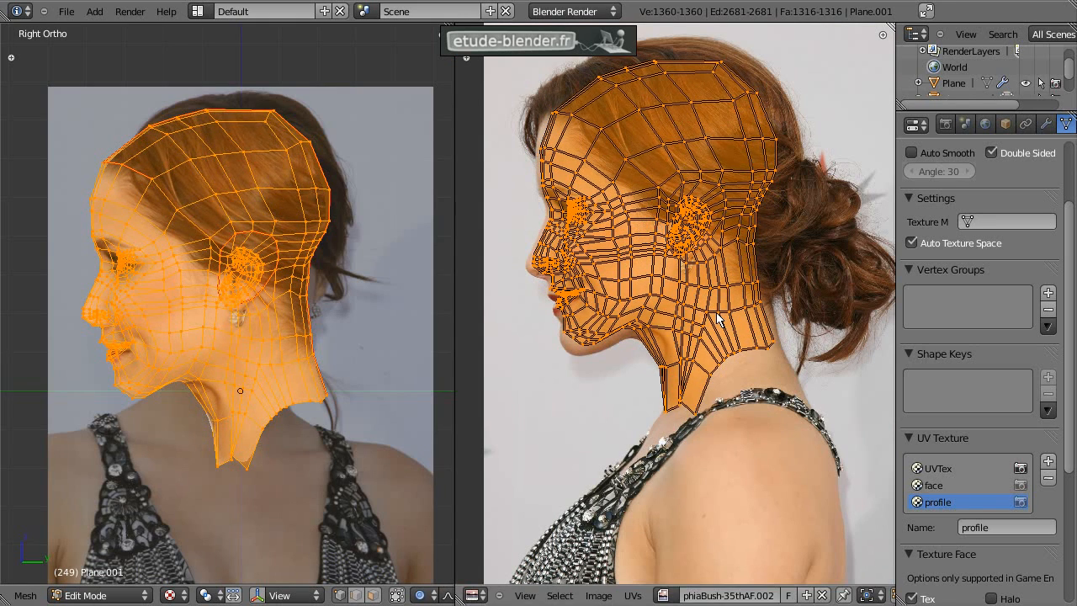
key("s")
left_click(720, 319)
Step: Fine-tune the whole profile layout's position and scale against the photo's face and ear in a maximized UV editor
middle_click_drag(699, 314, 720, 352)
key("s")
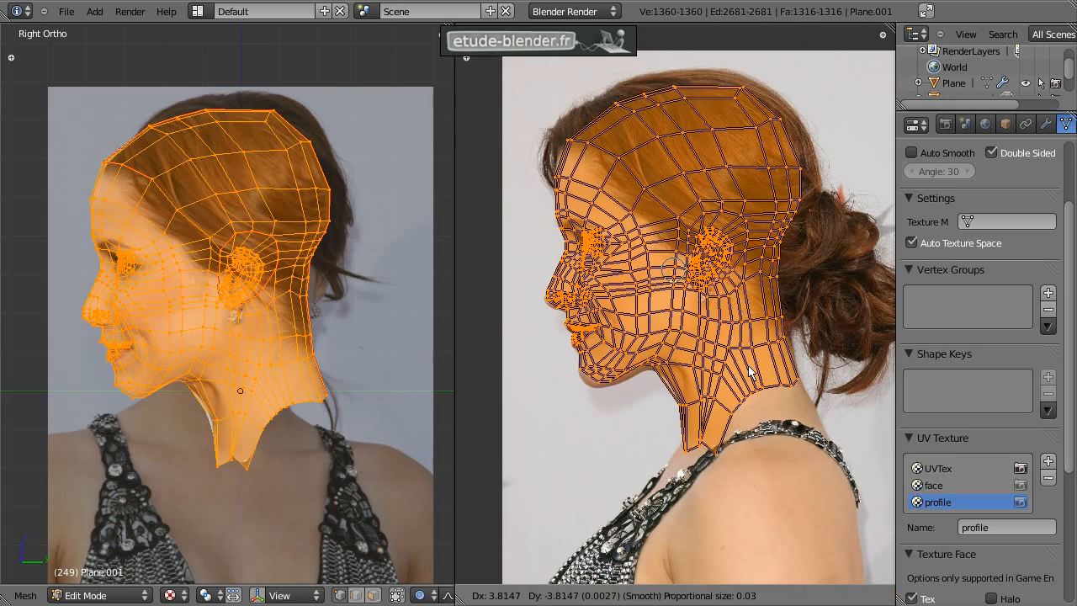
left_click(748, 371)
key("s")
left_click(753, 377)
key("ctrl+Up")
scroll(576, 306, "up", 6)
middle_click_drag(576, 309, 627, 391)
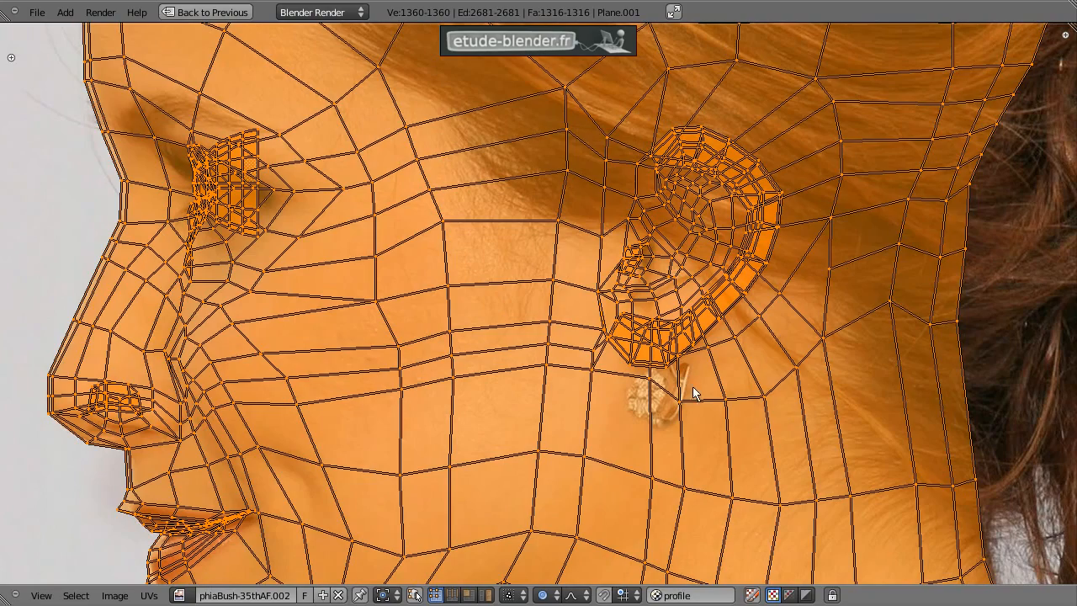
key("s")
left_click(772, 413)
Step: Deselect all UVs, then move individual forehead and nose bridge UVs onto the photo's profile outline
middle_click_drag(773, 413, 622, 243)
middle_click_drag(508, 210, 578, 84)
key("a")
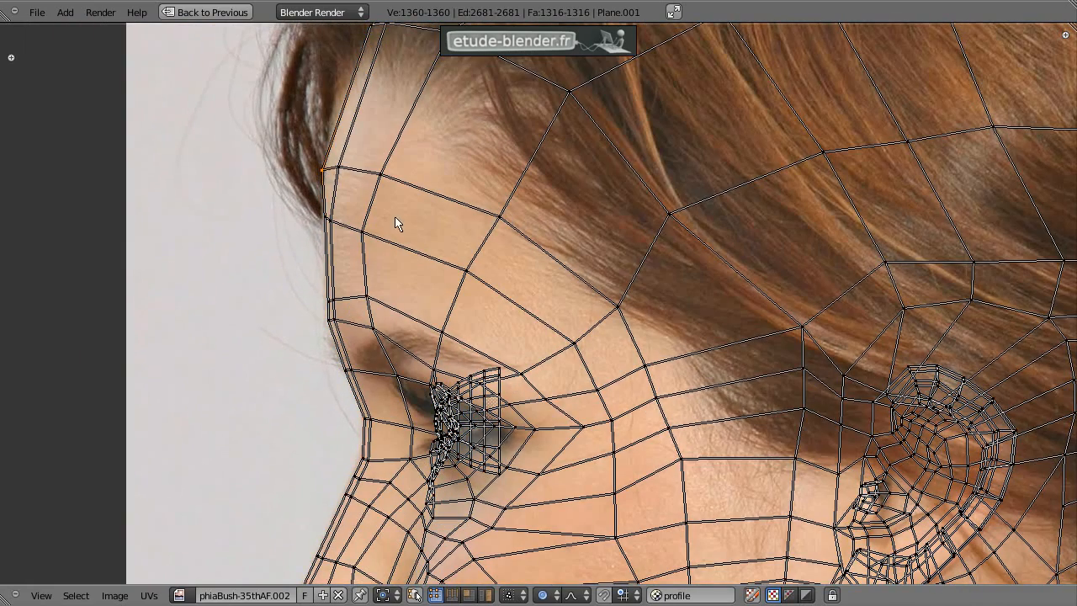
key("g")
scroll(404, 223, "down", 3)
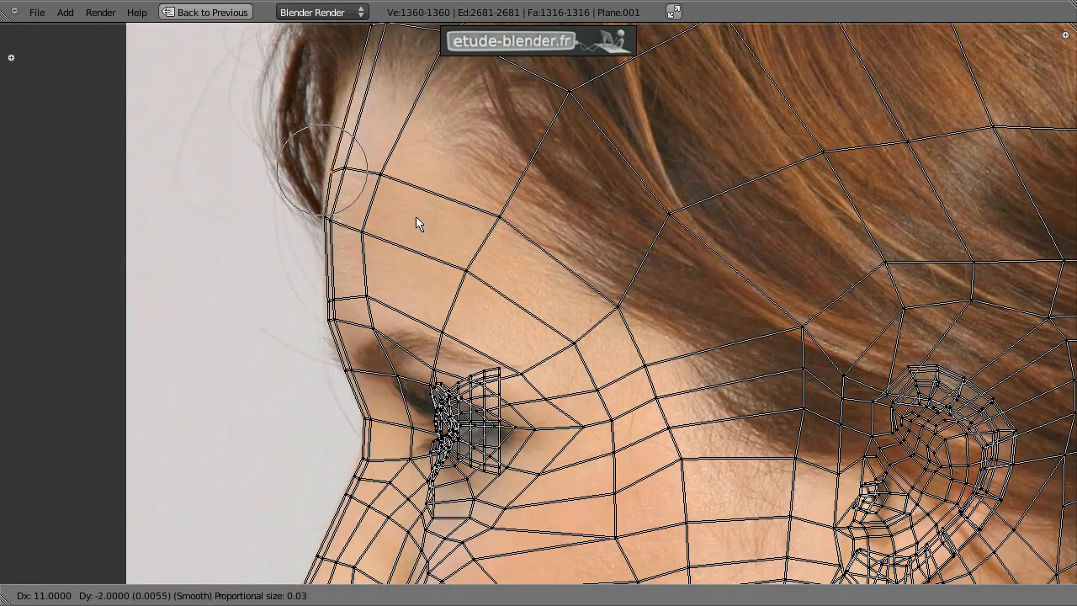
left_click(416, 218)
middle_click_drag(412, 251, 415, 157)
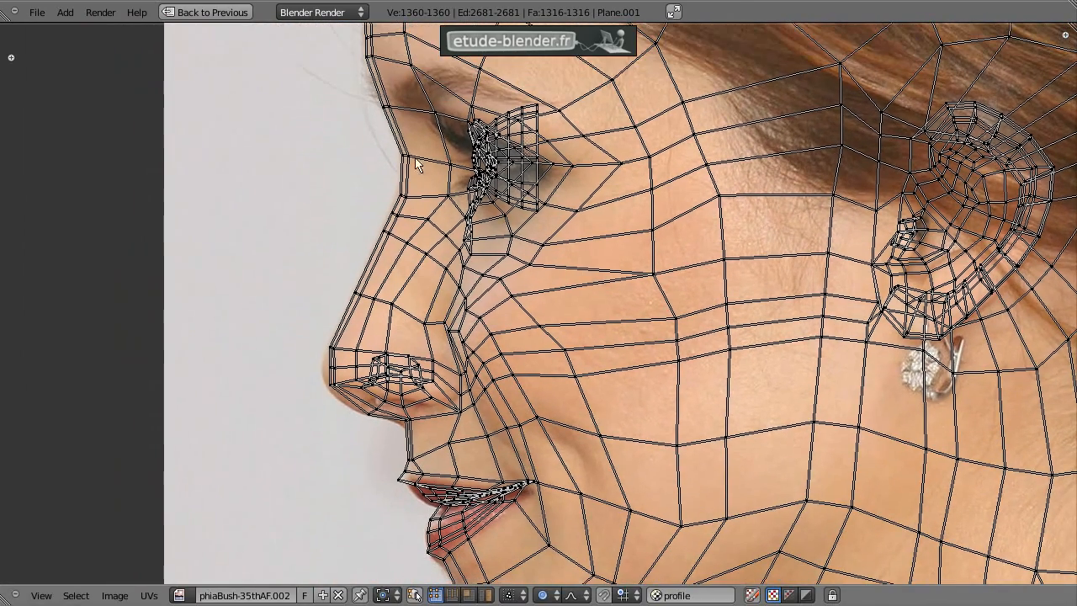
key("g")
left_click(414, 174)
Step: Move the nose tip UV outward to the photo's nose contour with the proportional size reduced to 0.02
middle_click_drag(404, 372, 553, 392)
scroll(396, 195, "up", 3)
right_click(311, 254)
key("g")
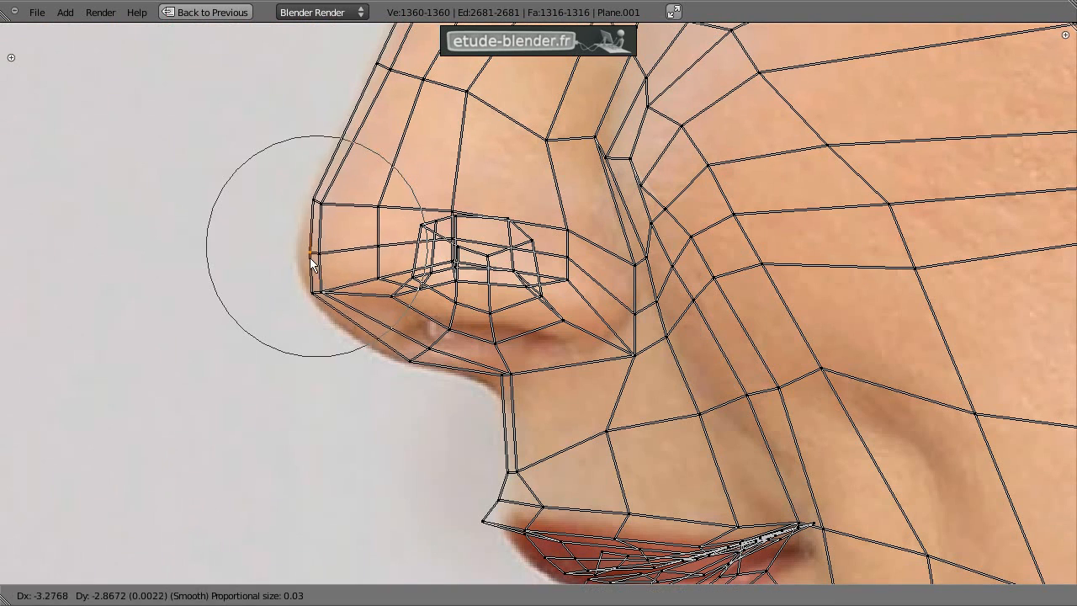
scroll(312, 262, "up", 3)
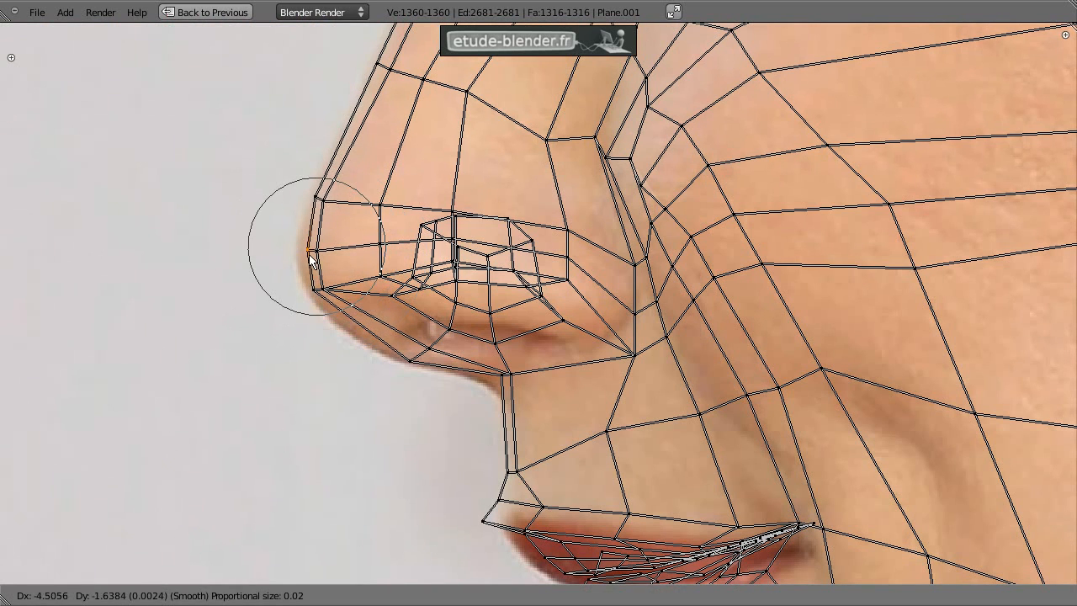
left_click(311, 260)
Step: Fit the upper lip's front UVs to the lip contour, reducing the proportional size to 0.01
middle_click_drag(492, 360, 399, 192)
key("g")
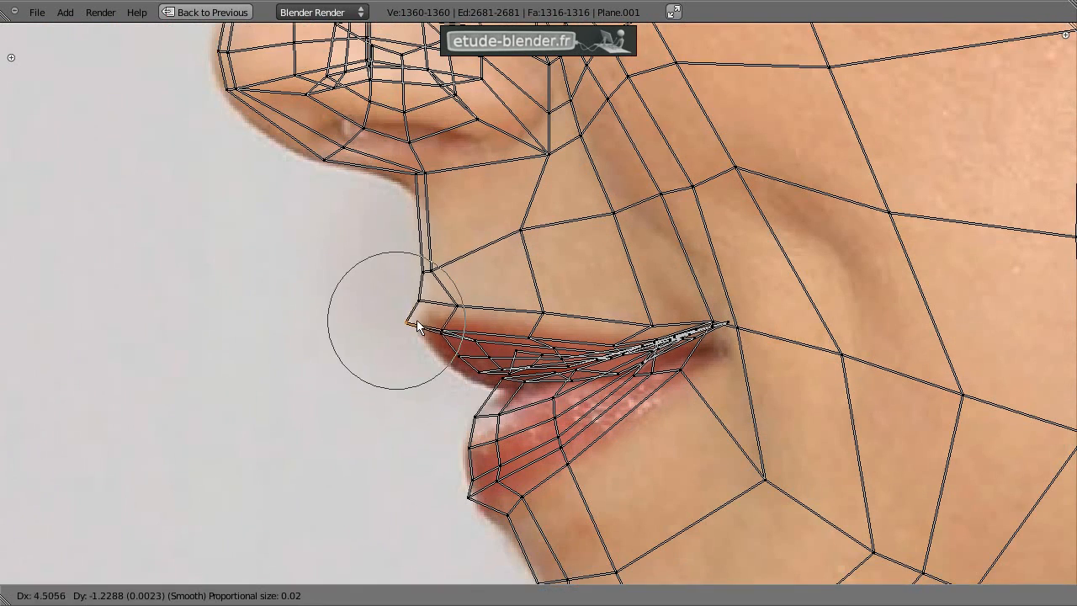
scroll(420, 324, "up", 2)
left_click(424, 318)
middle_click_drag(498, 373, 444, 201)
key("g")
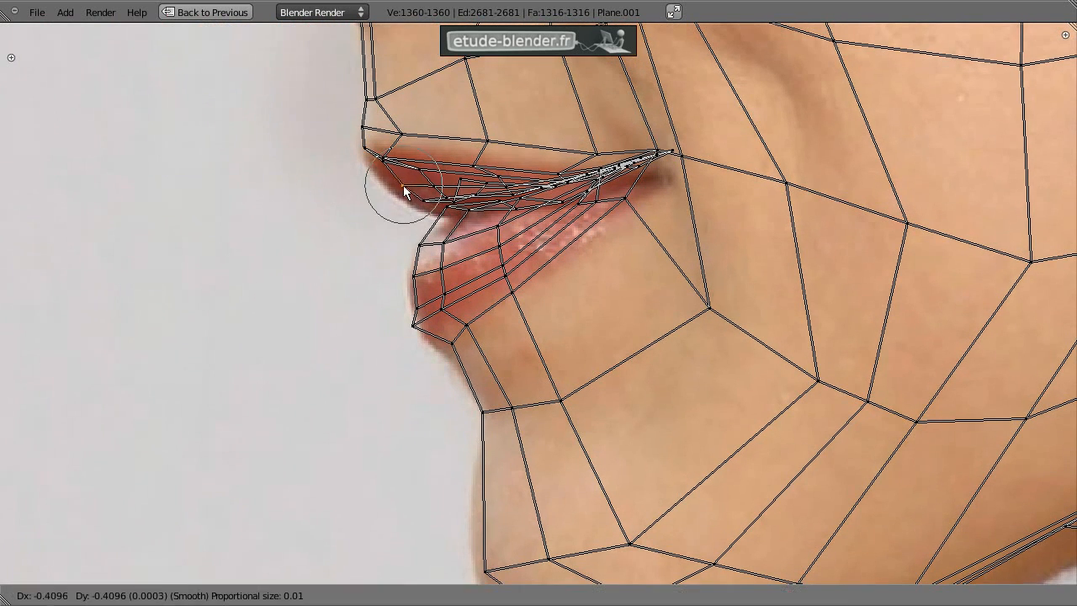
left_click(392, 182)
key("g")
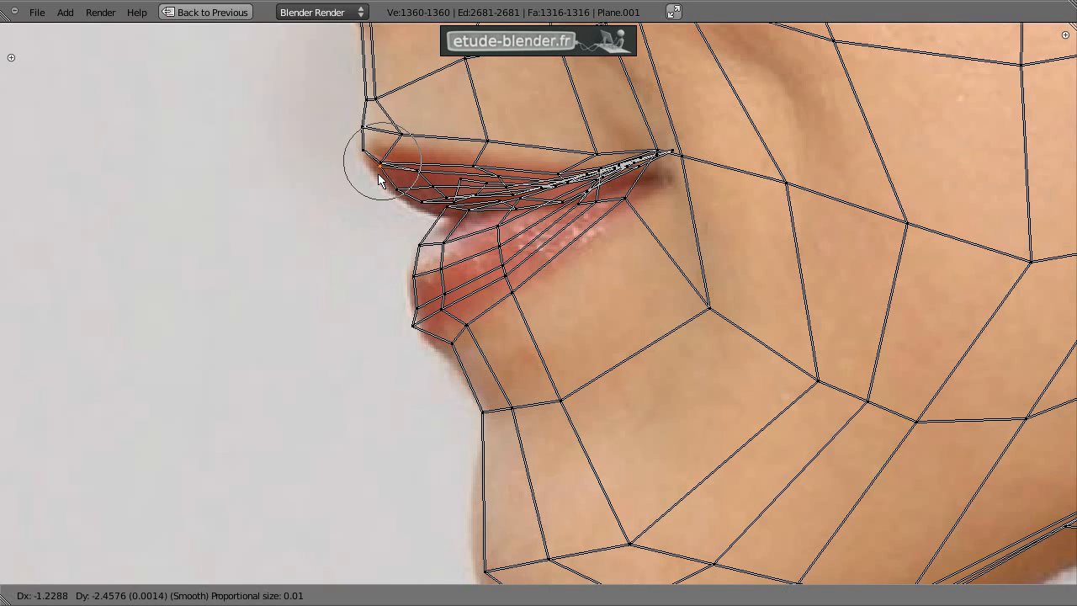
left_click(380, 181)
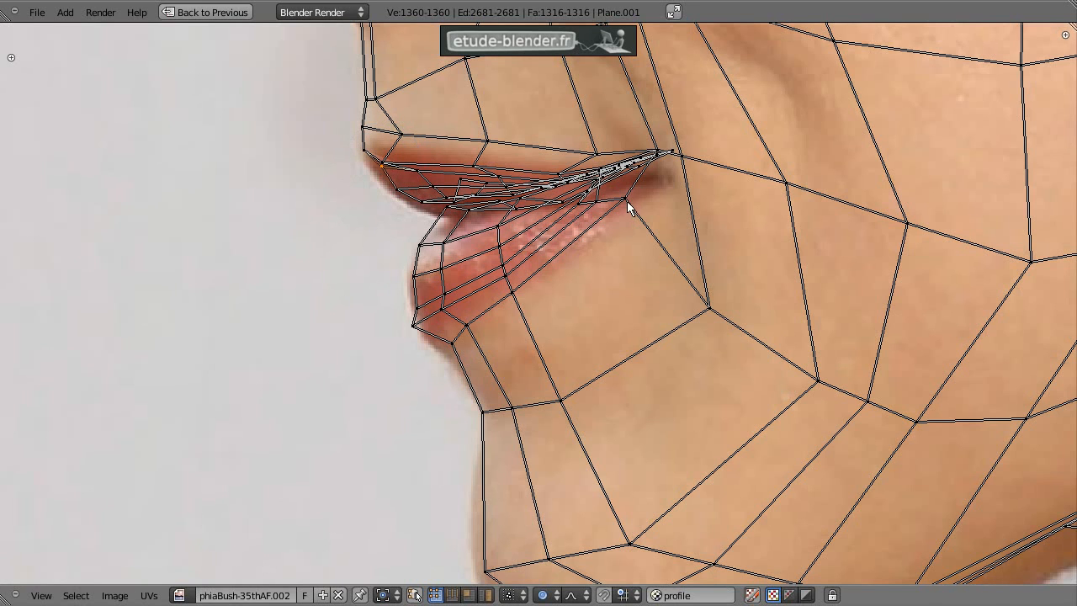
Step: Move the lower lip and chin UVs onto the photo's profile contour
middle_click_drag(627, 206, 608, 217)
middle_click_drag(515, 309, 534, 204)
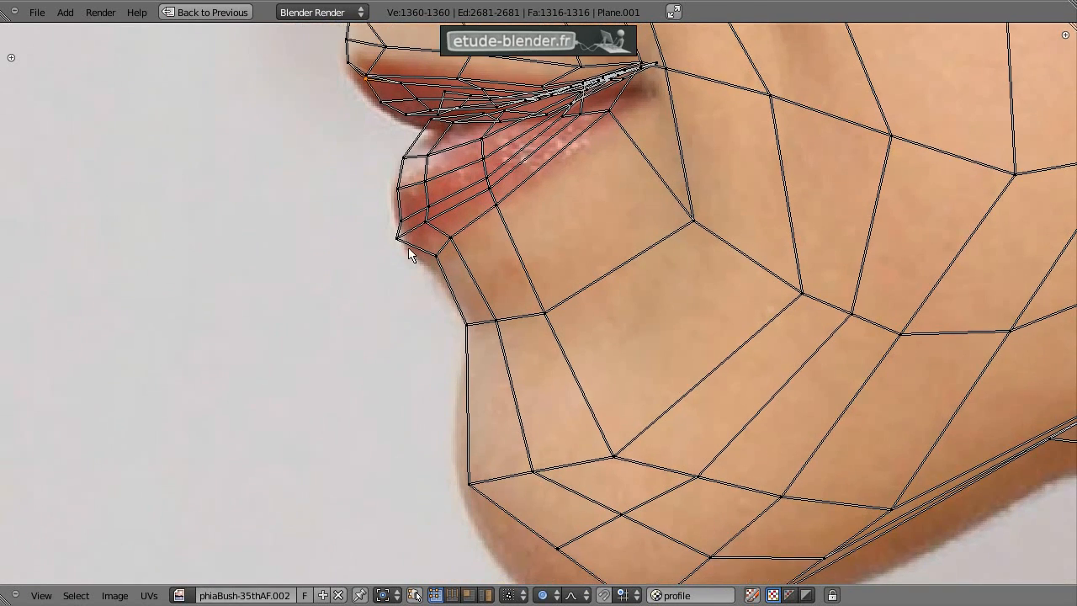
key("g")
left_click(409, 237)
middle_click_drag(524, 380, 485, 172)
right_click(522, 348)
key("g")
left_click(507, 385)
Step: Adjust the UV on the underside of the chin to follow the photo's contour
middle_click_drag(508, 384, 459, 141)
right_click(592, 244)
key("g")
left_click(609, 269)
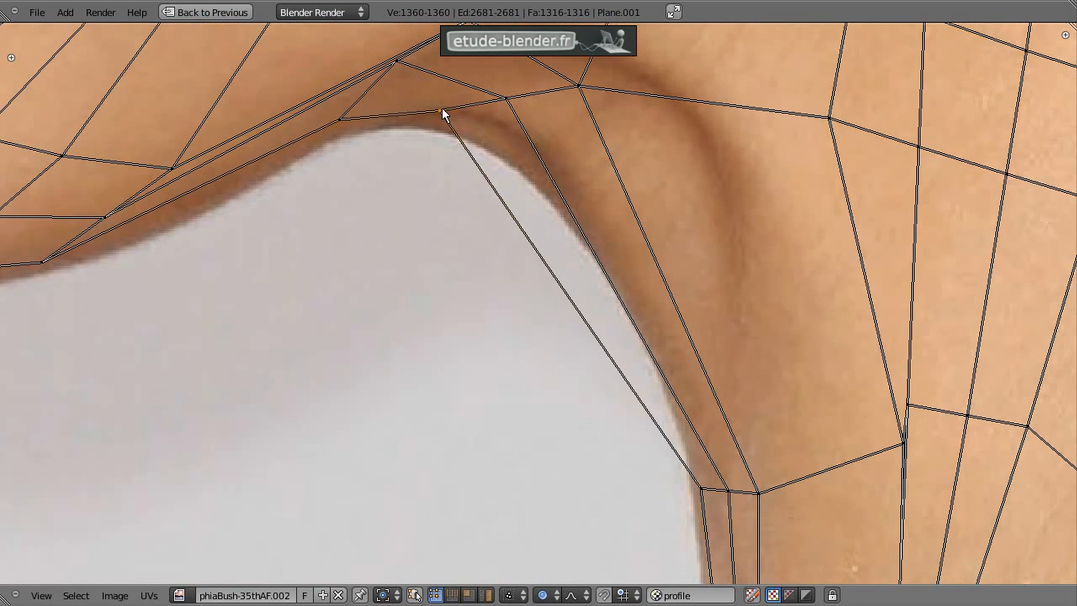
Step: Move the UVs at the throat and front of the neck onto the photo's neck contour
right_click(444, 114)
key("g")
left_click(572, 156)
key("g")
left_click(535, 153)
middle_click_drag(621, 297, 488, 119)
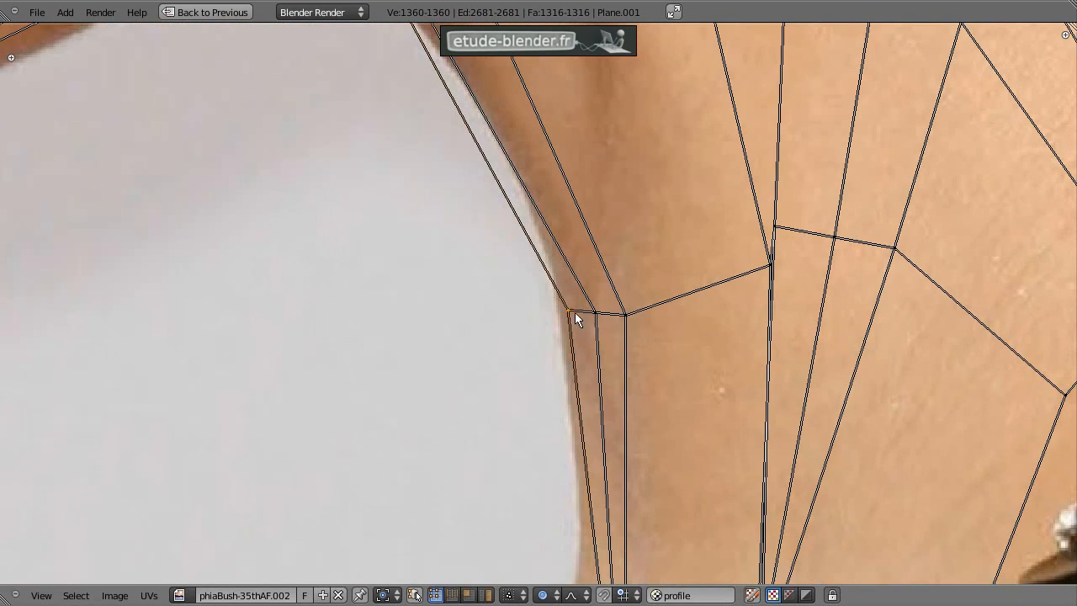
key("g")
left_click(566, 202)
Step: Move the outer UV at the nape inward to the back edge of the neck
middle_click_drag(648, 339, 574, 141)
middle_click_drag(621, 389, 540, 189)
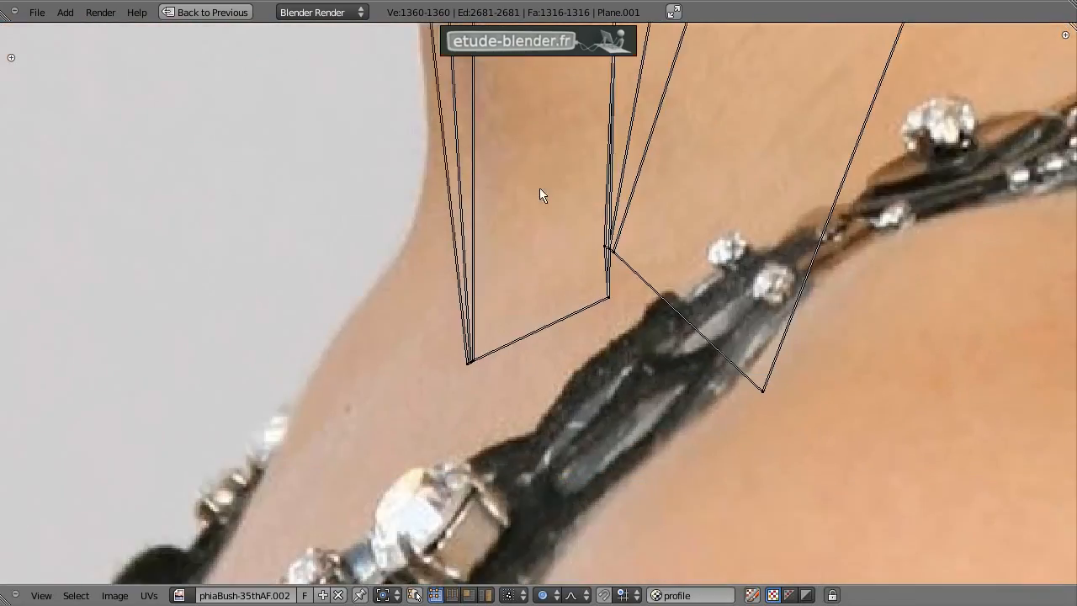
scroll(680, 204, "down", 4)
scroll(677, 268, "up", 2)
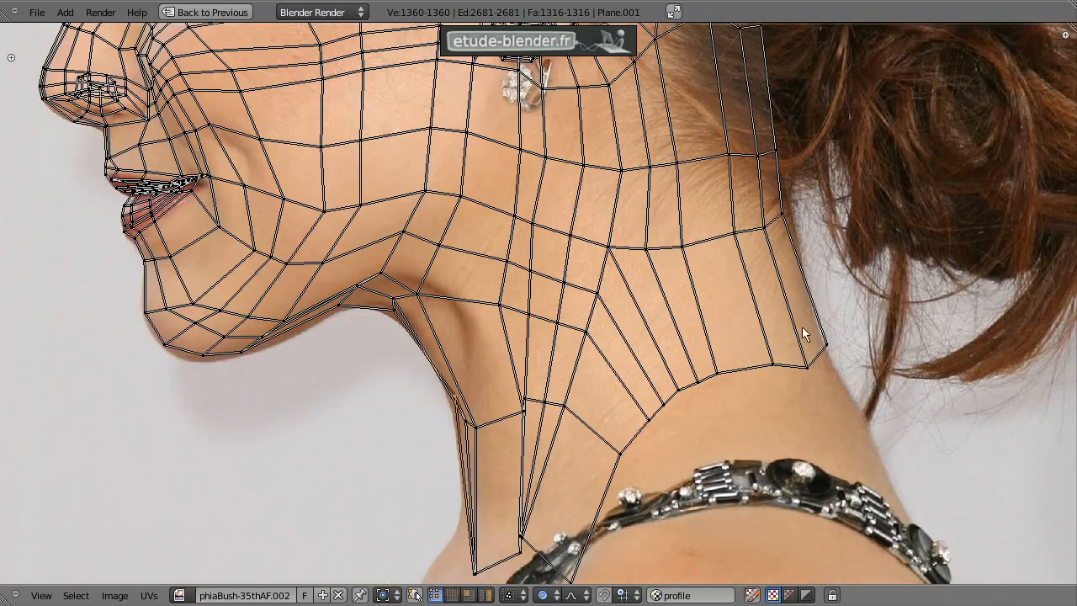
right_click(825, 360)
key("g")
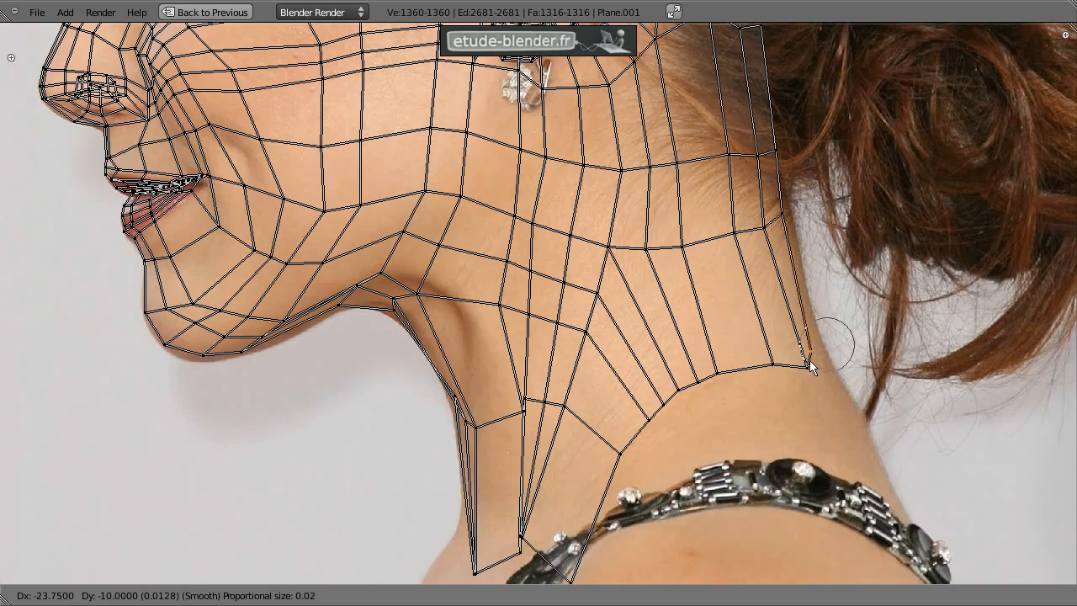
left_click(819, 356)
Step: Examine the fitted profile UVs, then return to Object Mode and inspect the profile projection on the 3D head
middle_click_drag(625, 121, 634, 381)
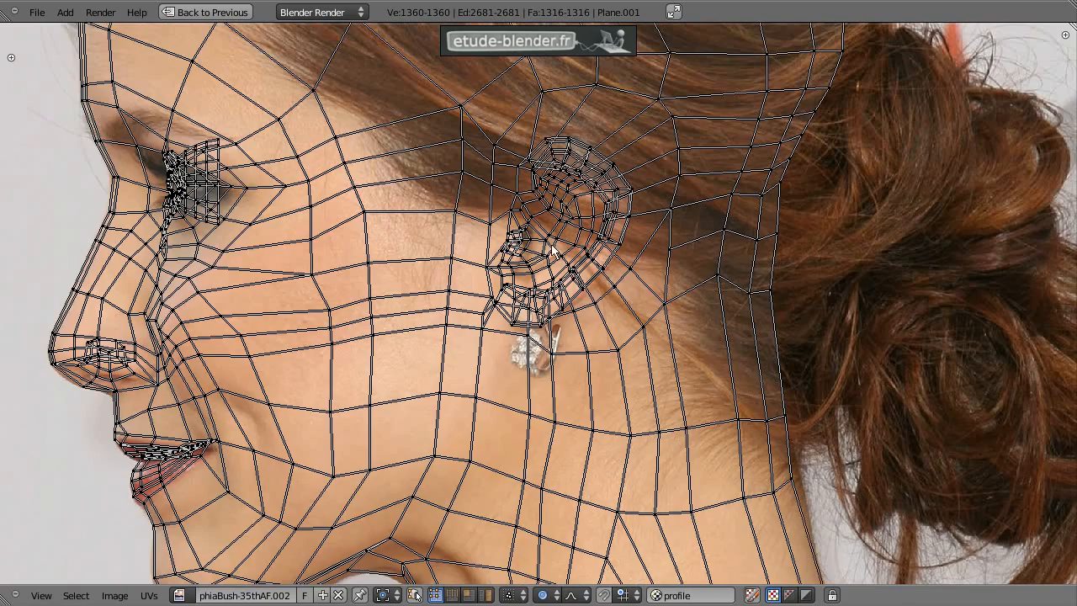
middle_click_drag(386, 173, 552, 355)
middle_click_drag(475, 298, 495, 239)
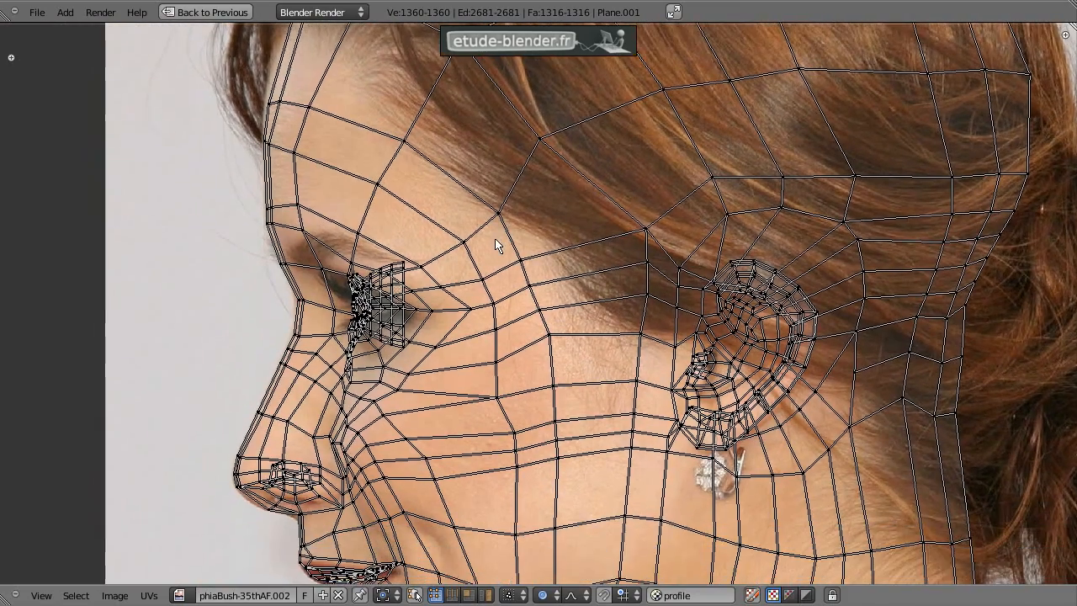
middle_click_drag(469, 280, 503, 234)
key("Tab")
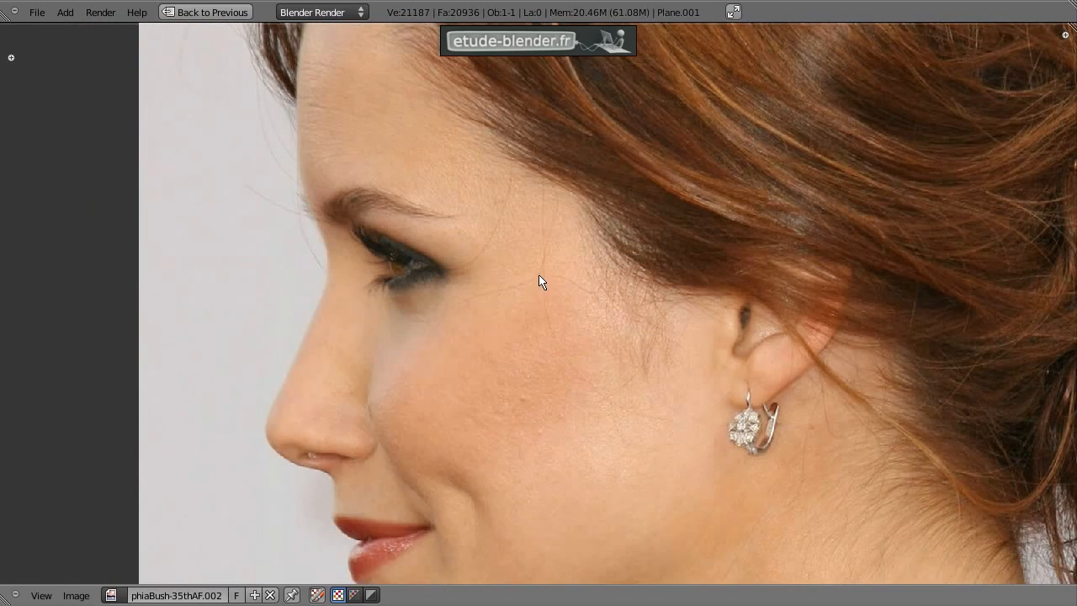
key("ctrl+Up")
middle_click_drag(416, 301, 362, 321)
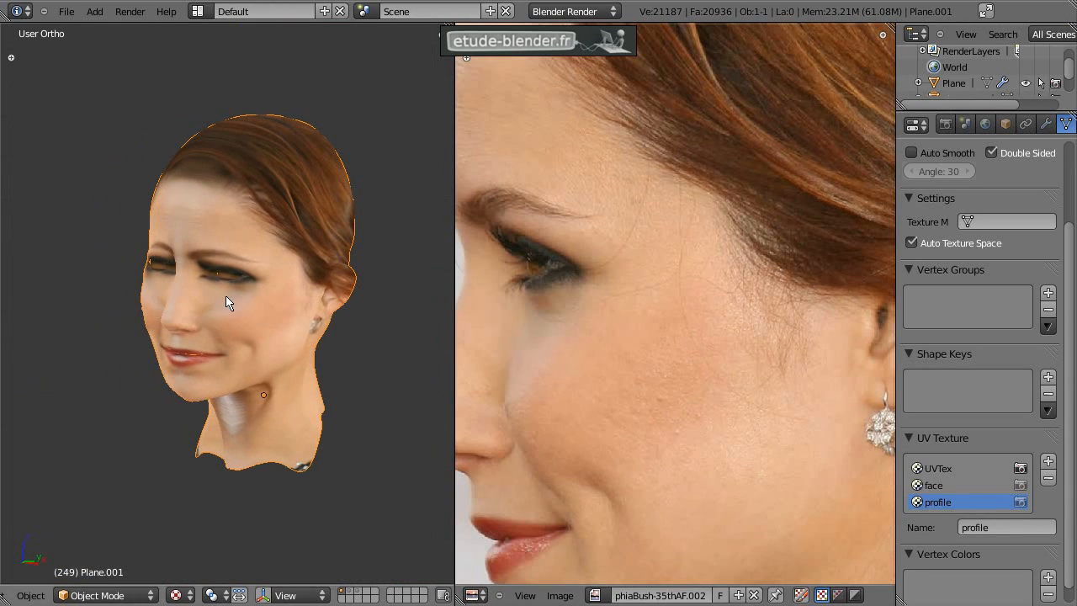
Step: Check the face and profile layers on the 3D head and rename the UVTex UV layer to visage
left_click(934, 485)
middle_click_drag(244, 337, 322, 329)
left_click(938, 503)
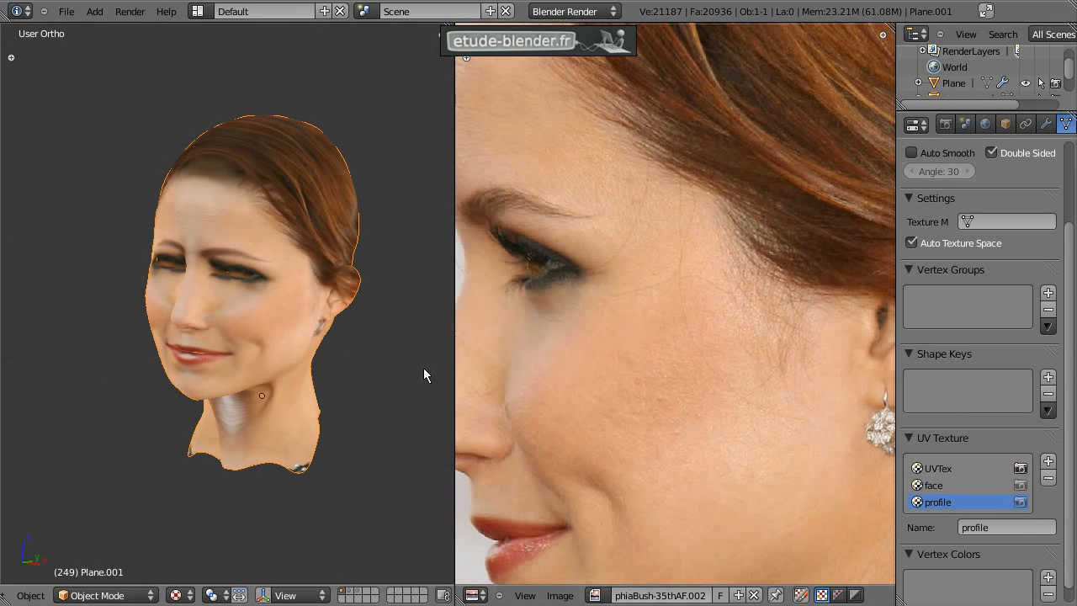
left_click(934, 485)
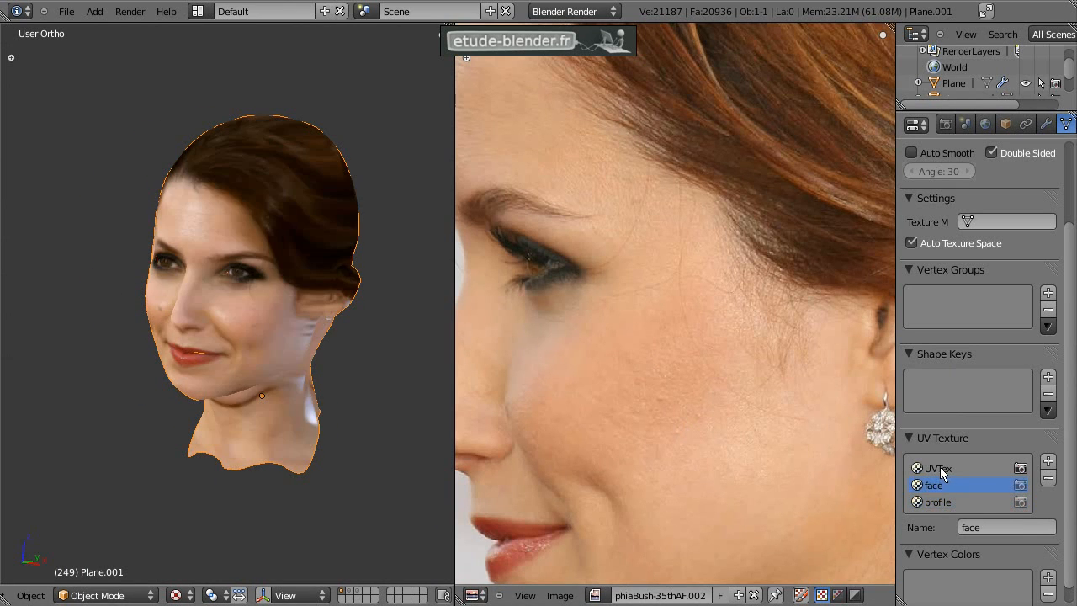
left_click(939, 468)
middle_click_drag(350, 315, 319, 339)
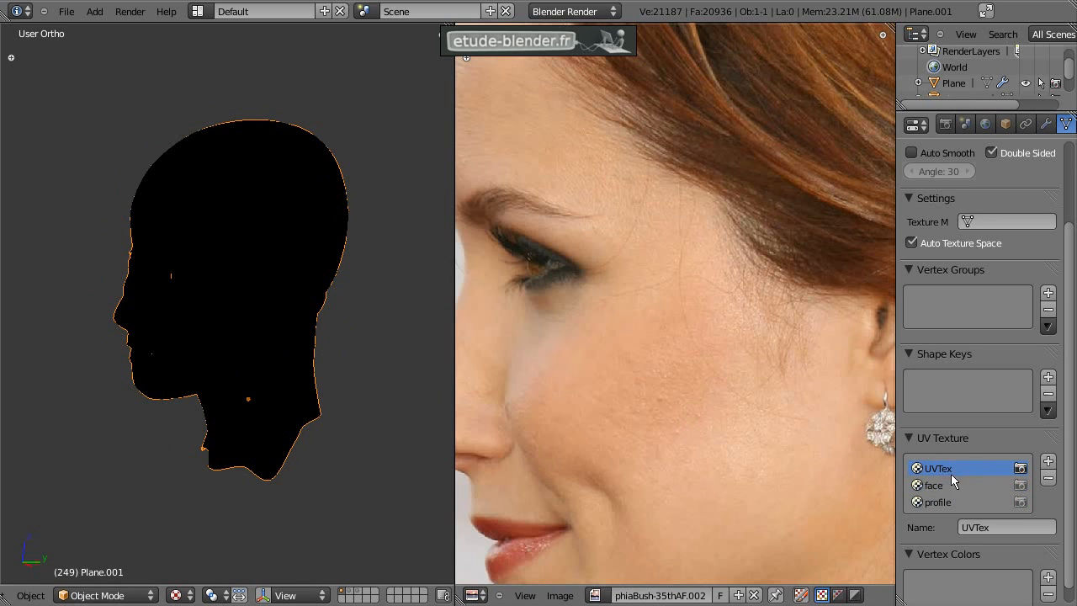
type("visage")
key("Return")
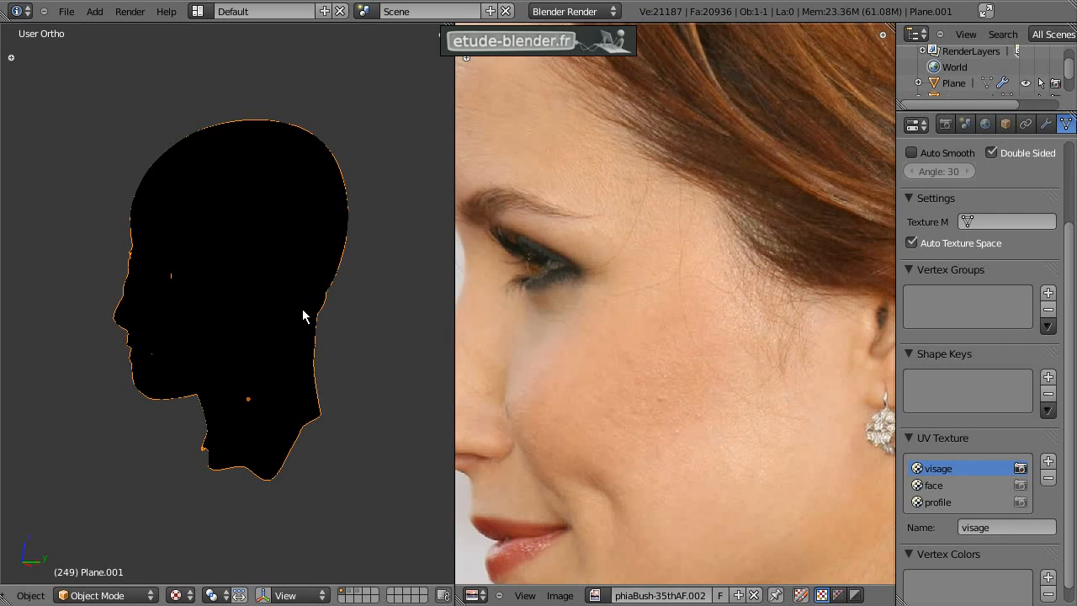
Step: Switch the head to Texture Paint mode and choose the Clone brush
key("t")
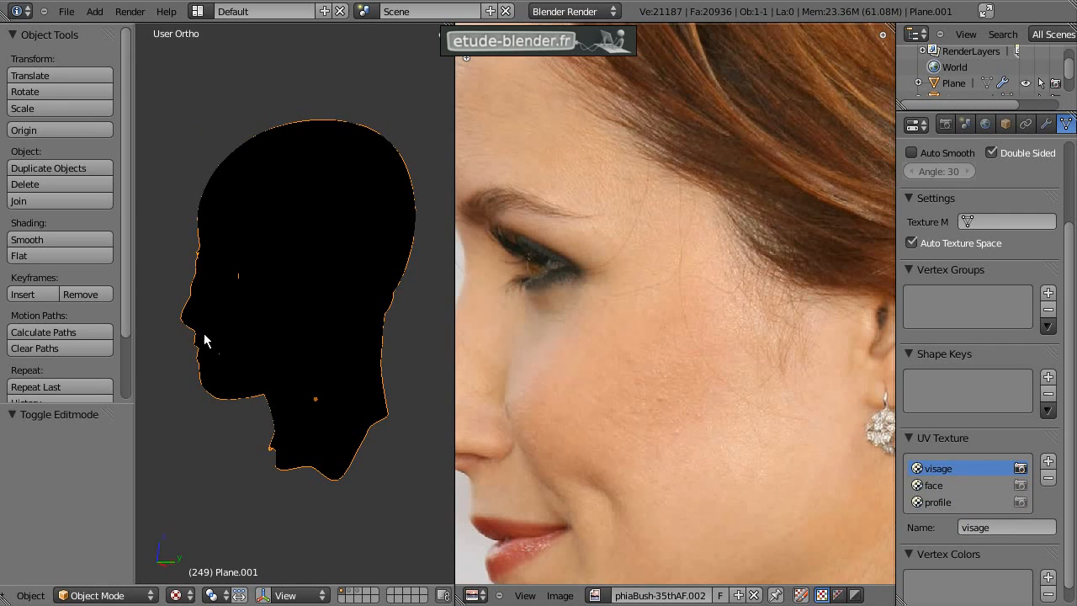
left_click(116, 595)
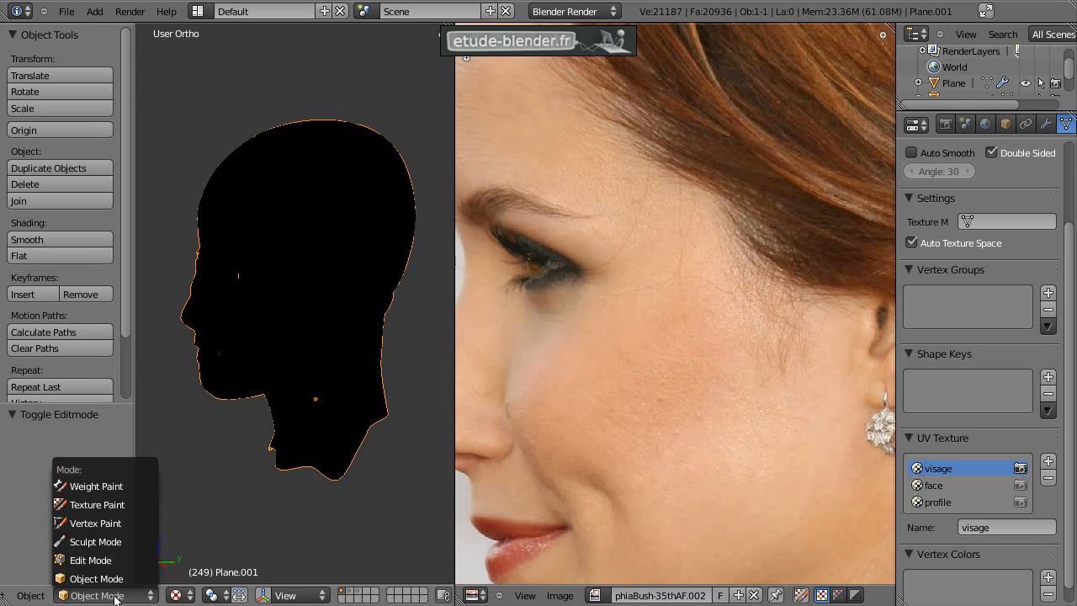
left_click(99, 505)
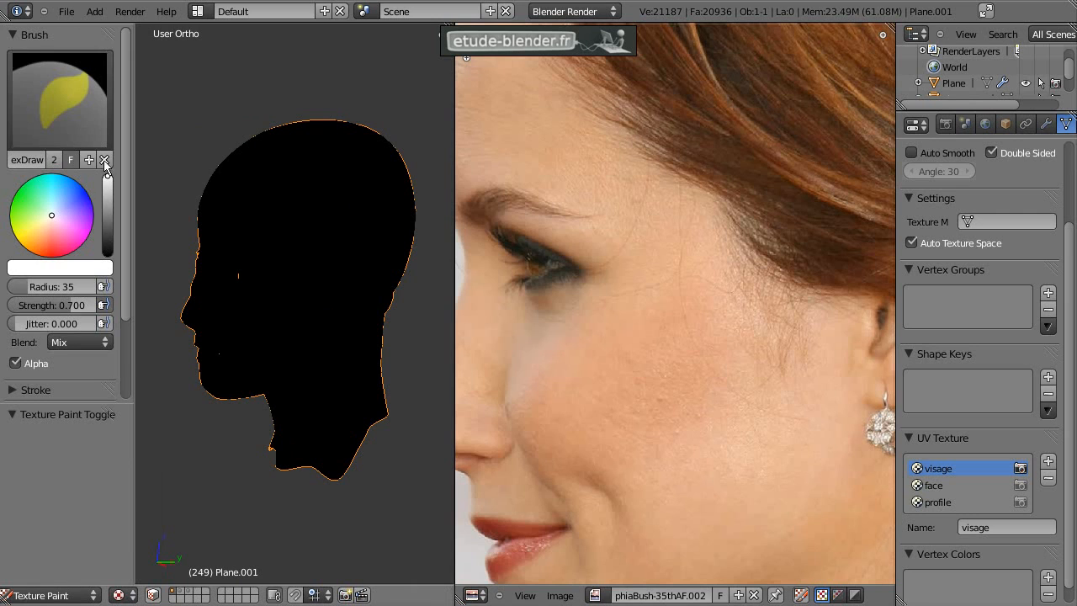
left_click(57, 100)
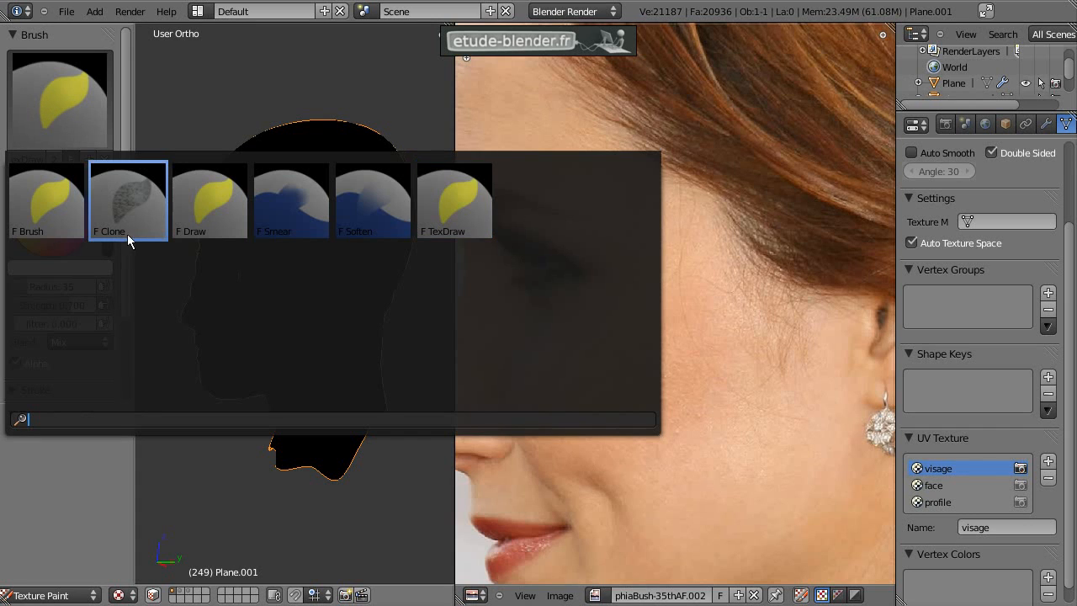
left_click(132, 201)
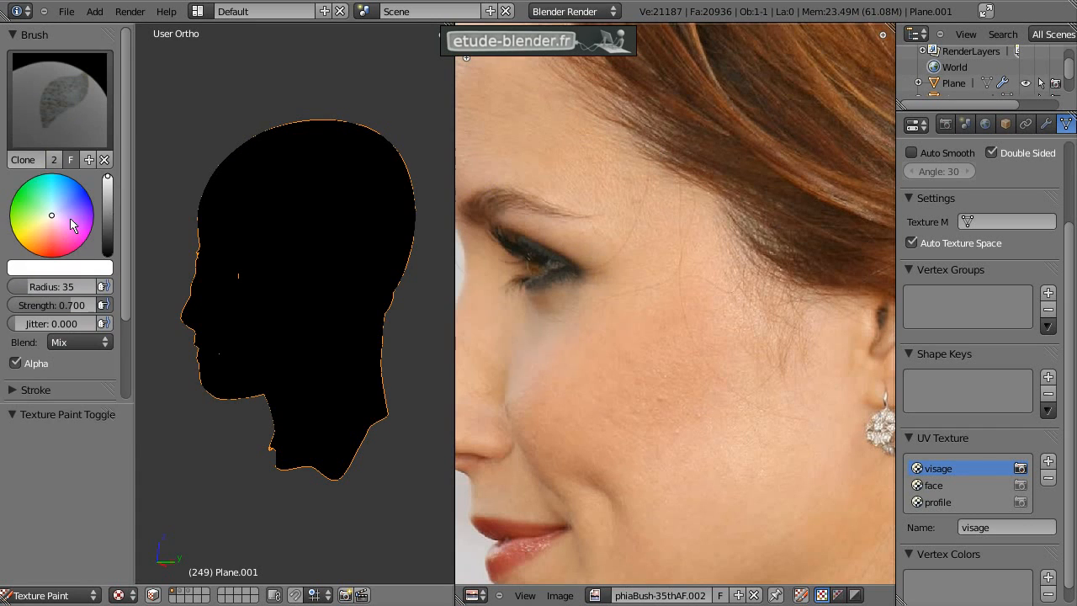
Step: Enable the Project Paint clone layer with face as its source and display the visage image for the head
scroll(48, 276, "down", 4)
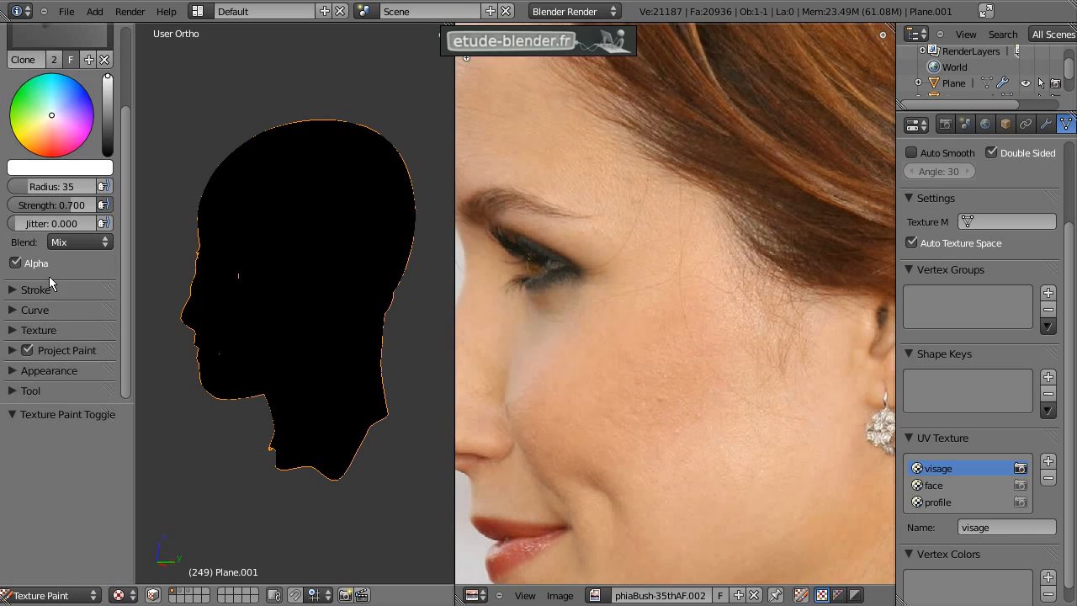
left_click(17, 351)
scroll(17, 351, "down", 4)
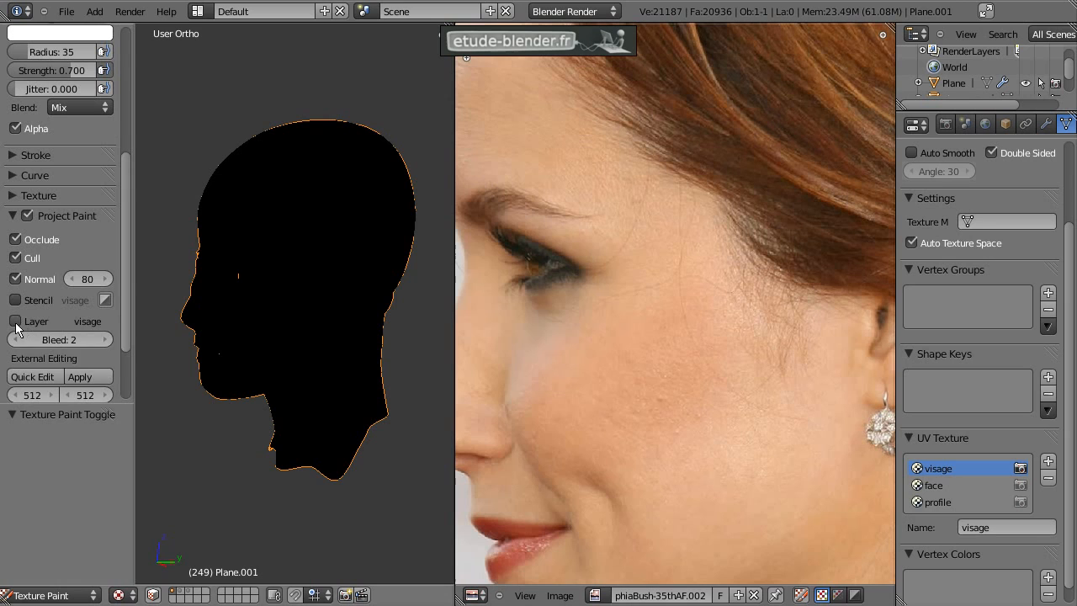
left_click(24, 325)
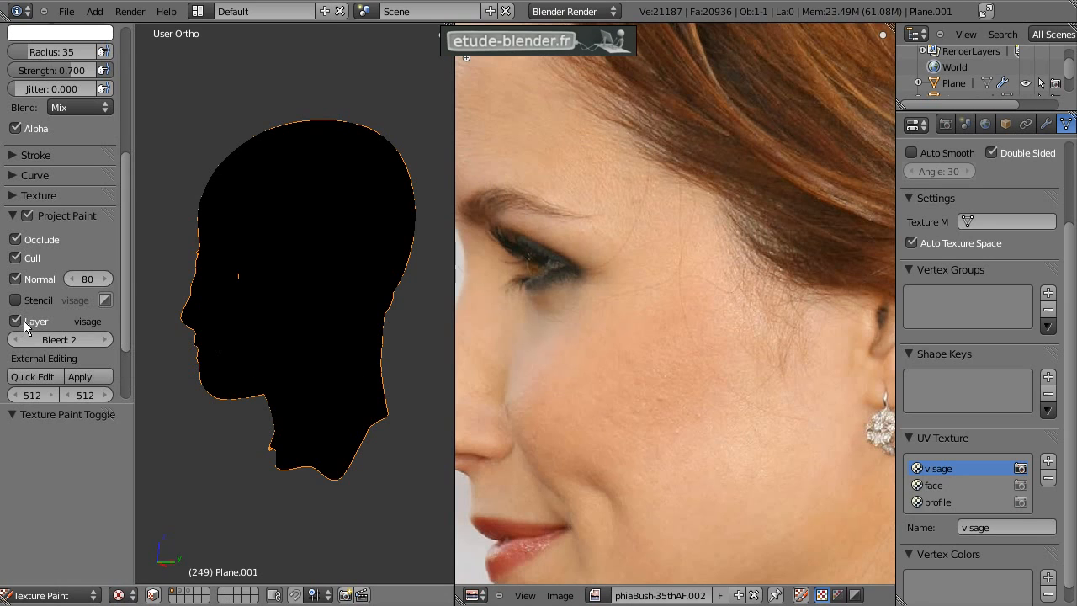
left_click(95, 323)
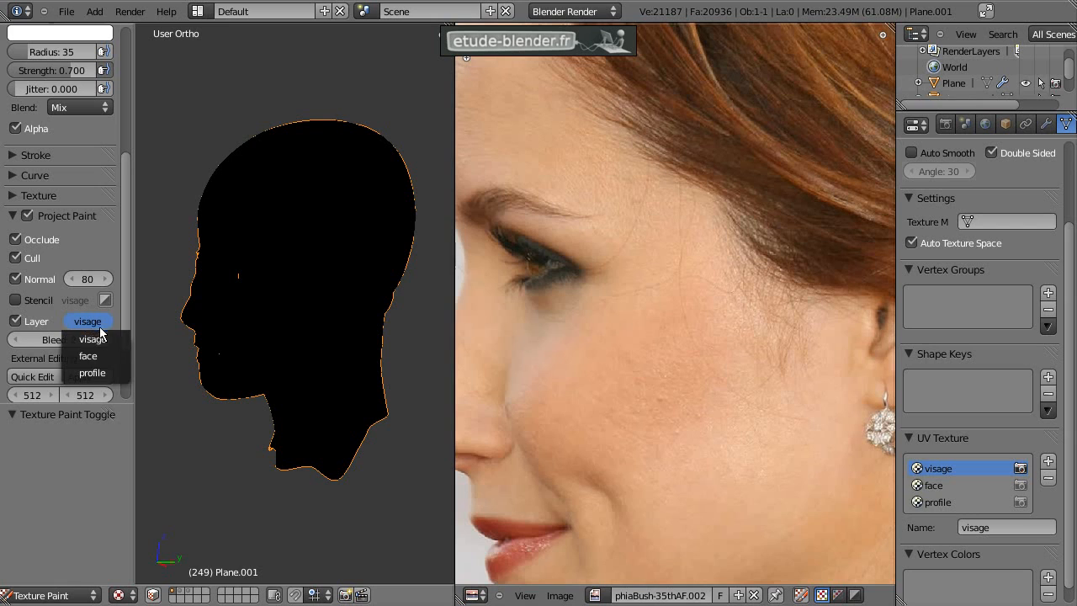
left_click(89, 356)
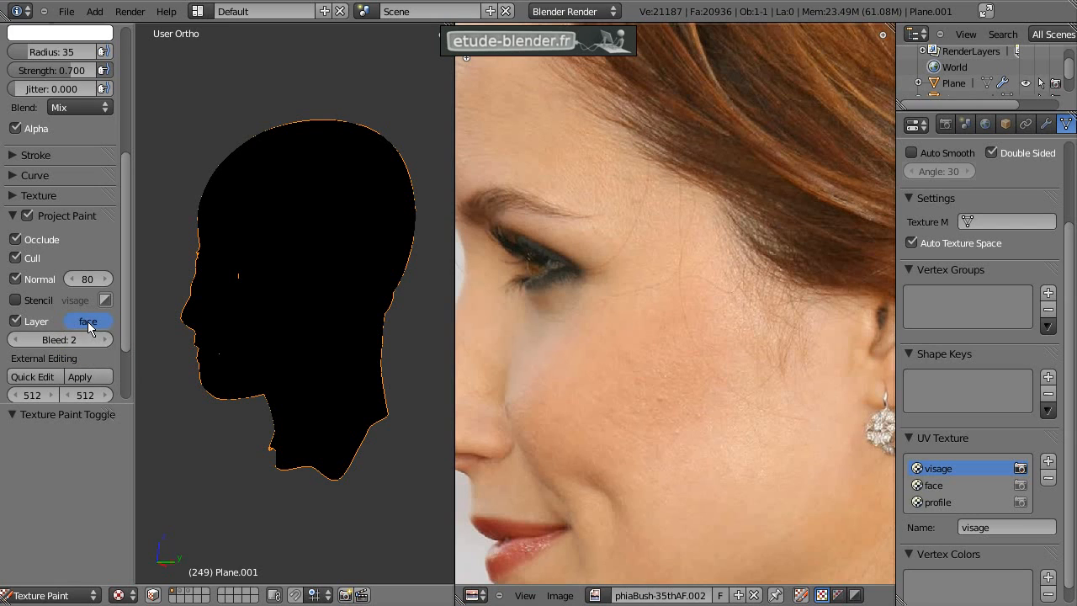
key("Tab")
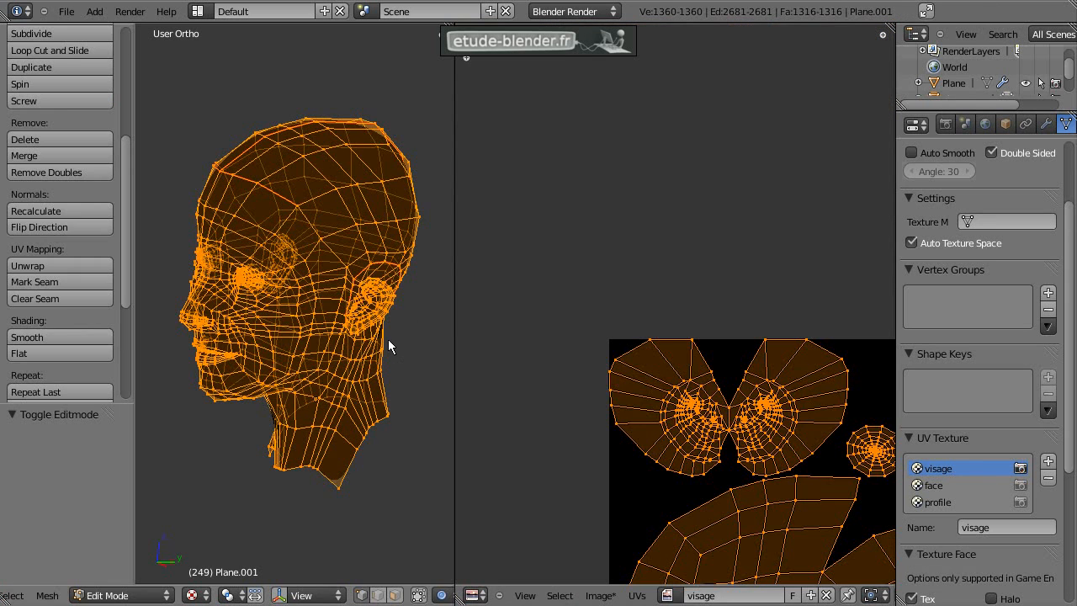
key("Tab")
left_click(98, 326)
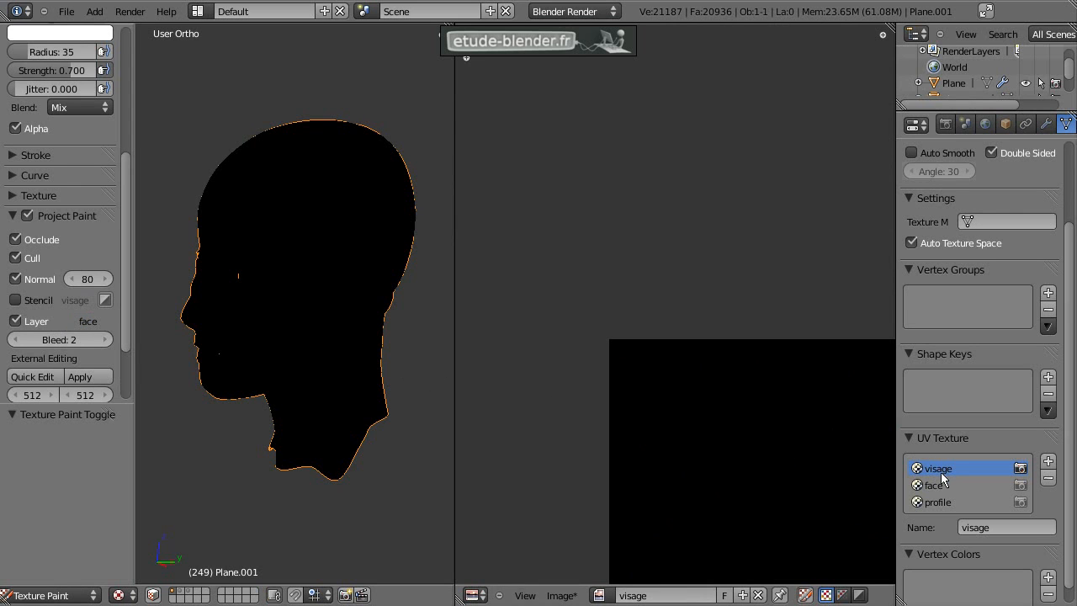
Step: Set the Clone brush strength to 1.000 and widen the 3D view for painting
mouse_move(269, 305)
middle_mouse_down()
mouse_move(298, 310)
mouse_move(273, 306)
middle_mouse_up()
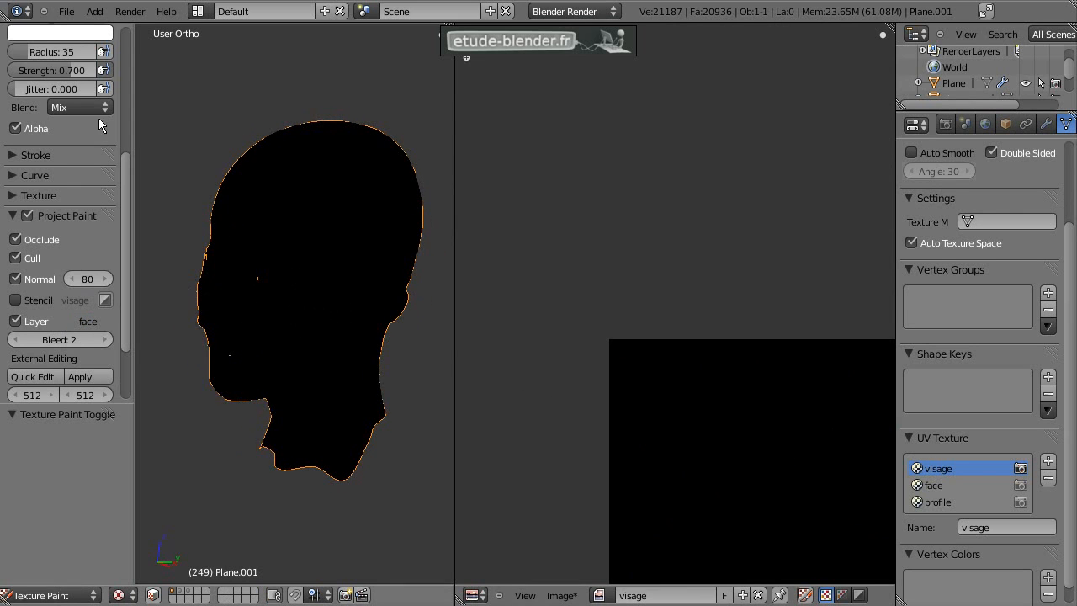
left_click_drag(75, 70, 110, 69)
scroll(791, 401, "up", 5)
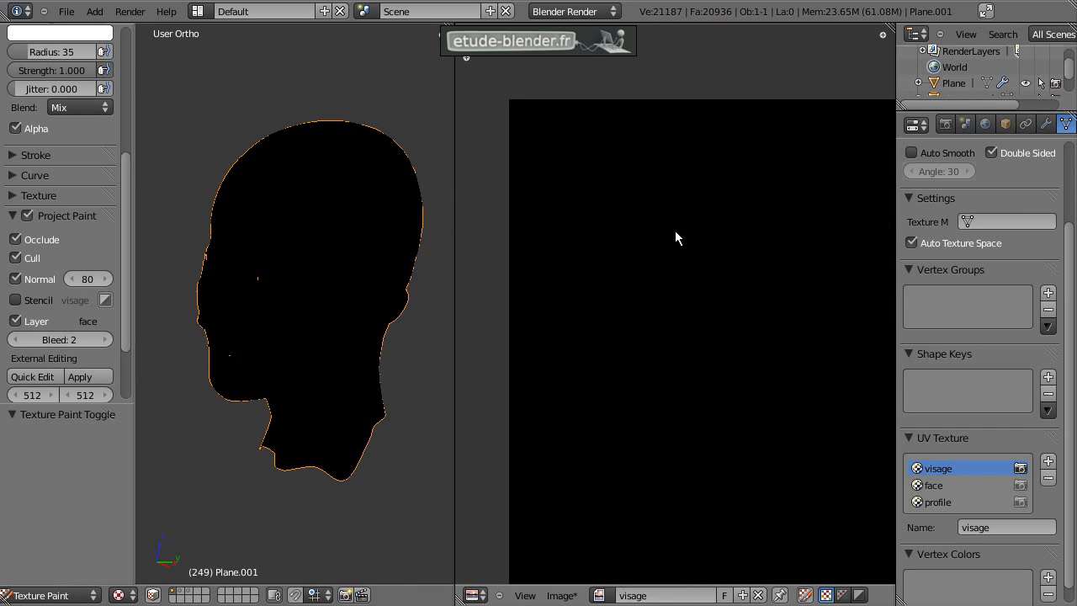
scroll(602, 180, "down", 2)
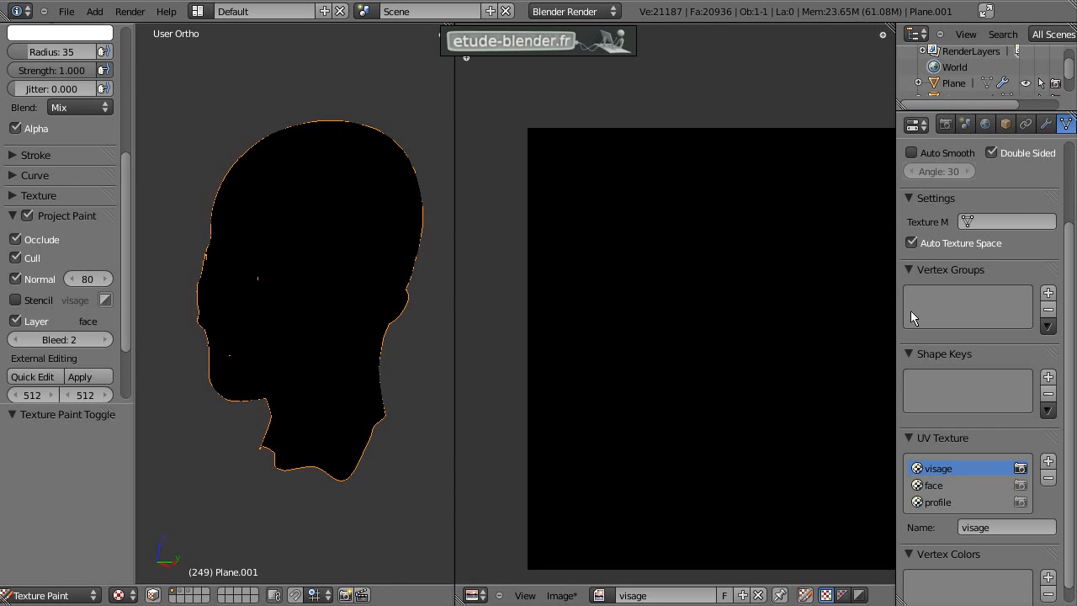
left_click_drag(896, 299, 936, 296)
left_click_drag(456, 302, 562, 301)
Step: Set the brush radius to 51 and clone the face photo over the front of the face and neck
mouse_move(402, 307)
middle_mouse_down()
mouse_move(356, 334)
mouse_move(404, 320)
middle_mouse_up()
left_click(361, 318)
right_click(404, 315)
key("f")
left_click(392, 313)
mouse_move(379, 288)
left_mouse_down()
mouse_move(405, 318)
mouse_move(362, 321)
mouse_move(394, 244)
mouse_move(333, 254)
mouse_move(390, 284)
mouse_move(405, 232)
mouse_move(415, 335)
mouse_move(395, 386)
mouse_move(312, 300)
mouse_move(375, 409)
mouse_move(308, 426)
mouse_move(320, 382)
mouse_move(392, 448)
mouse_move(408, 206)
mouse_move(351, 197)
mouse_move(452, 241)
mouse_move(455, 296)
mouse_move(419, 356)
mouse_move(409, 345)
left_mouse_up()
middle_click_drag(741, 410, 689, 379)
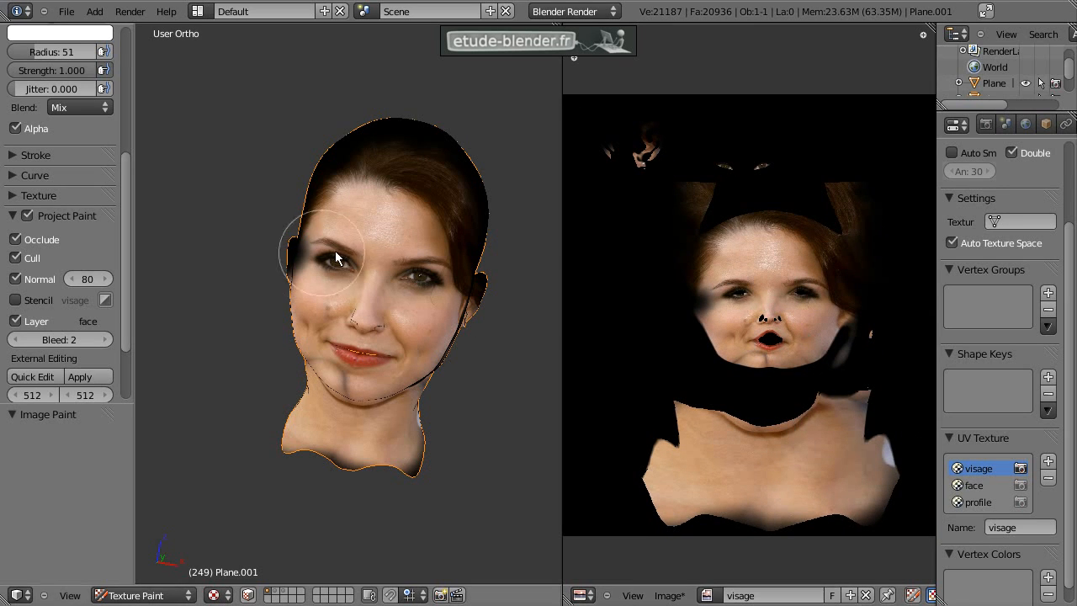
Step: Clone the face photo onto the head's right temple, hairline and cheek
middle_click_drag(333, 235, 366, 251)
left_click_drag(360, 225, 392, 198)
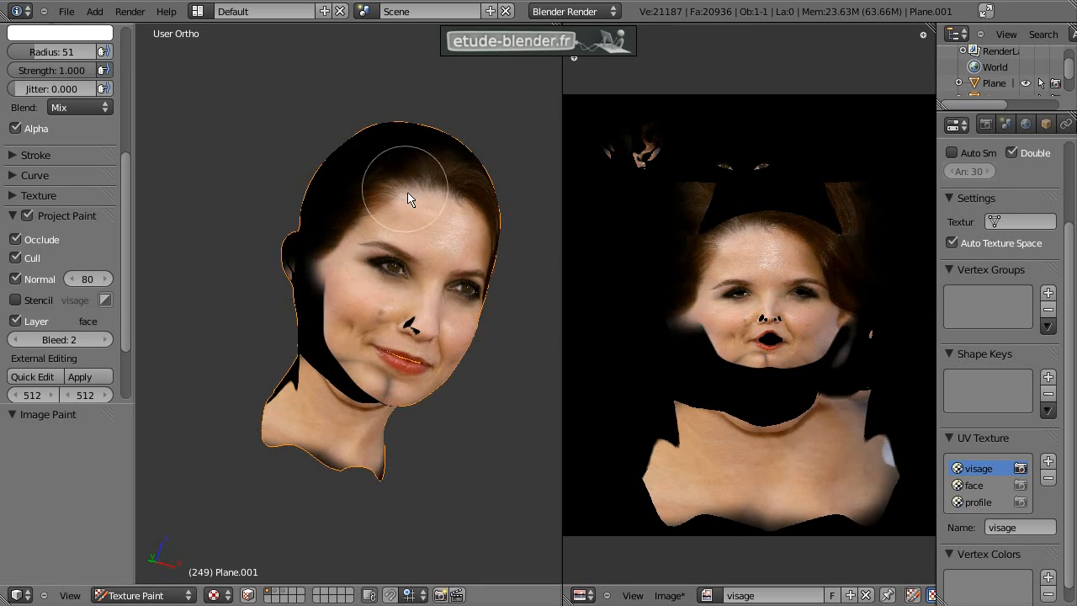
middle_click_drag(411, 200, 363, 198)
middle_click_drag(354, 328, 345, 280)
mouse_move(323, 304)
left_mouse_down()
mouse_move(385, 370)
mouse_move(401, 265)
mouse_move(375, 191)
left_mouse_up()
mouse_move(353, 204)
middle_mouse_down()
mouse_move(383, 240)
mouse_move(386, 283)
middle_mouse_up()
Step: Clone the face photo along the right jaw and the underside of the chin
mouse_move(331, 372)
left_mouse_down()
mouse_move(360, 362)
mouse_move(319, 347)
left_mouse_up()
mouse_move(319, 348)
middle_mouse_down()
mouse_move(364, 333)
mouse_move(347, 337)
middle_mouse_up()
mouse_move(346, 333)
left_mouse_down()
mouse_move(363, 196)
mouse_move(398, 162)
mouse_move(410, 171)
left_mouse_up()
mouse_move(411, 177)
middle_mouse_down()
mouse_move(408, 251)
mouse_move(309, 290)
mouse_move(433, 288)
mouse_move(353, 296)
middle_mouse_up()
mouse_move(353, 295)
left_mouse_down()
mouse_move(420, 383)
mouse_move(416, 362)
mouse_move(383, 471)
mouse_move(469, 353)
mouse_move(413, 350)
left_mouse_up()
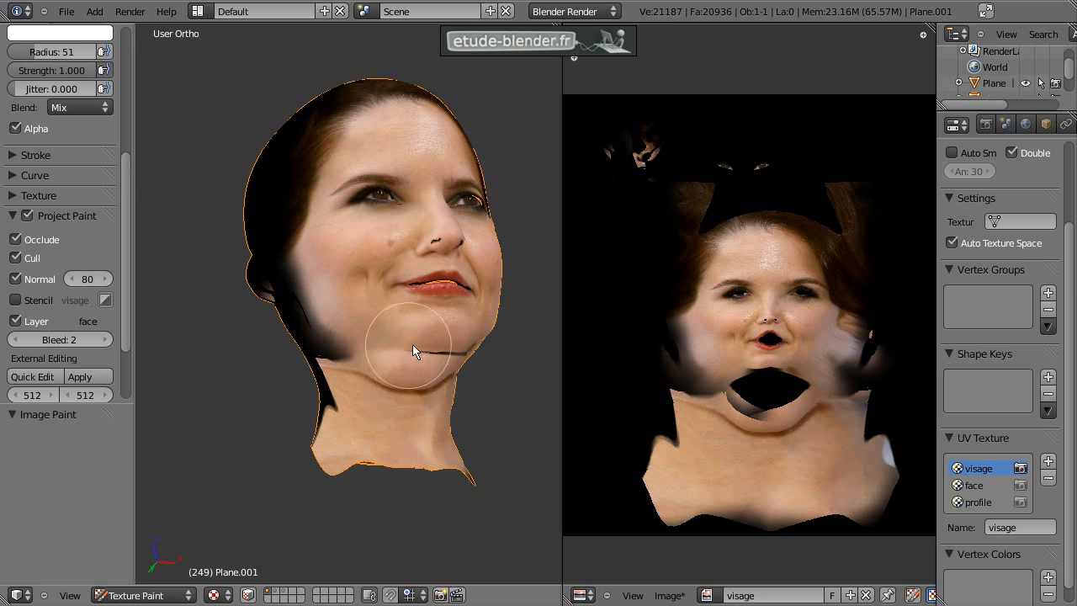
Step: Fill the remaining black gaps at the nostrils, lips and underside of the chin with the face layer
middle_click_drag(413, 350, 372, 336)
mouse_move(299, 268)
middle_mouse_down()
mouse_move(292, 297)
mouse_move(452, 305)
middle_mouse_up()
scroll(452, 304, "up", 4)
middle_click_drag(519, 307, 380, 184)
left_click(406, 161)
left_click(509, 365)
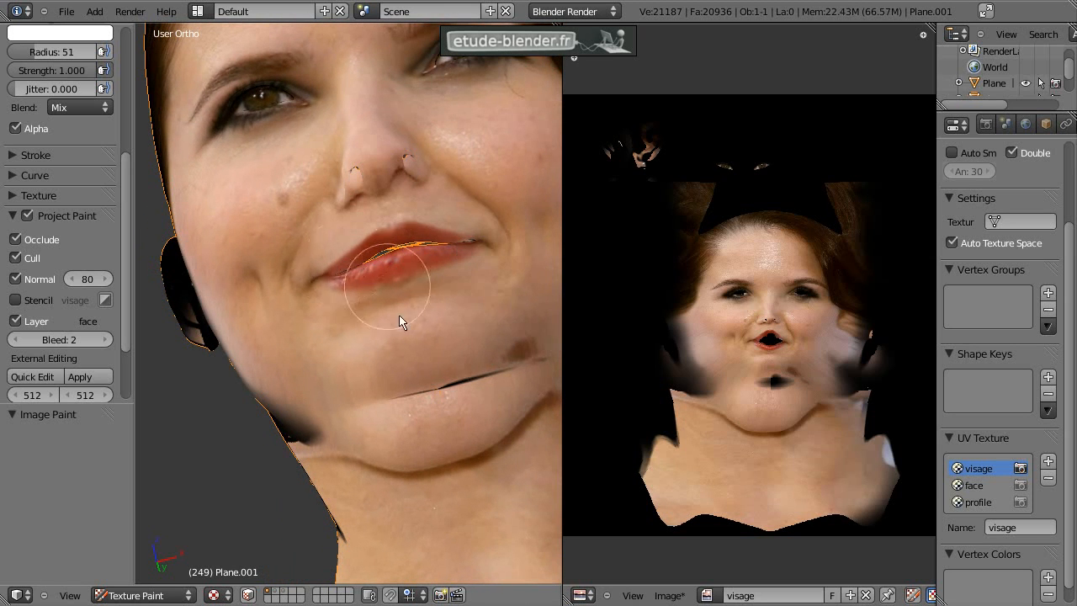
middle_click_drag(400, 318, 367, 271)
left_click_drag(374, 275, 401, 284)
left_click_drag(385, 281, 292, 253)
Step: Clone the face photo onto the sides and lower edge of the neck
mouse_move(292, 252)
middle_mouse_down()
mouse_move(347, 409)
mouse_move(456, 321)
mouse_move(419, 332)
mouse_move(306, 219)
middle_mouse_up()
scroll(452, 337, "down", 2)
middle_click_drag(351, 360, 374, 258)
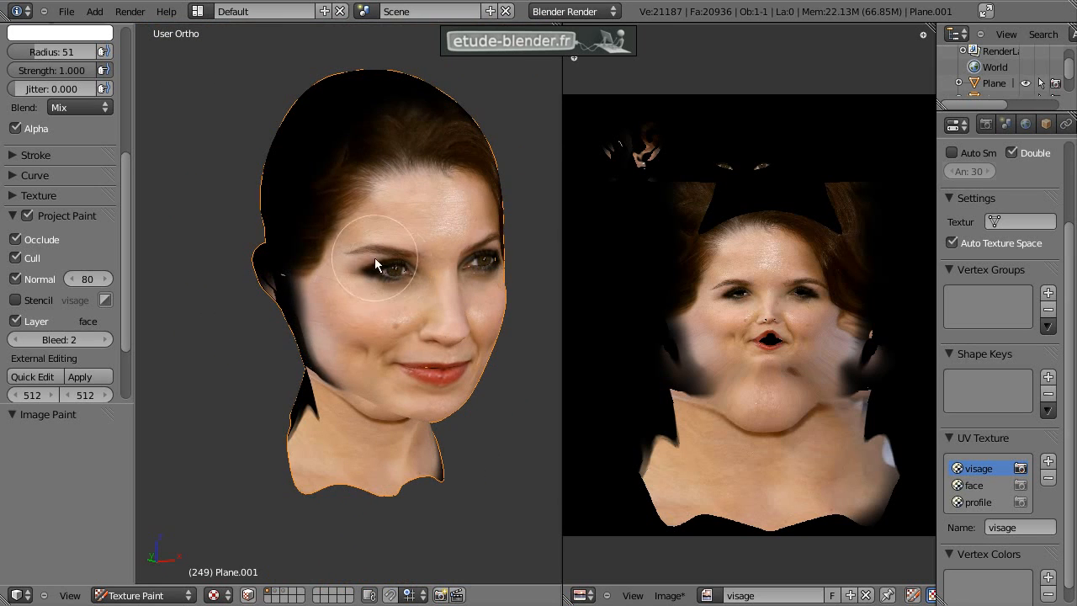
left_click_drag(342, 406, 340, 444)
mouse_move(340, 445)
middle_mouse_down()
mouse_move(354, 390)
mouse_move(364, 411)
middle_mouse_up()
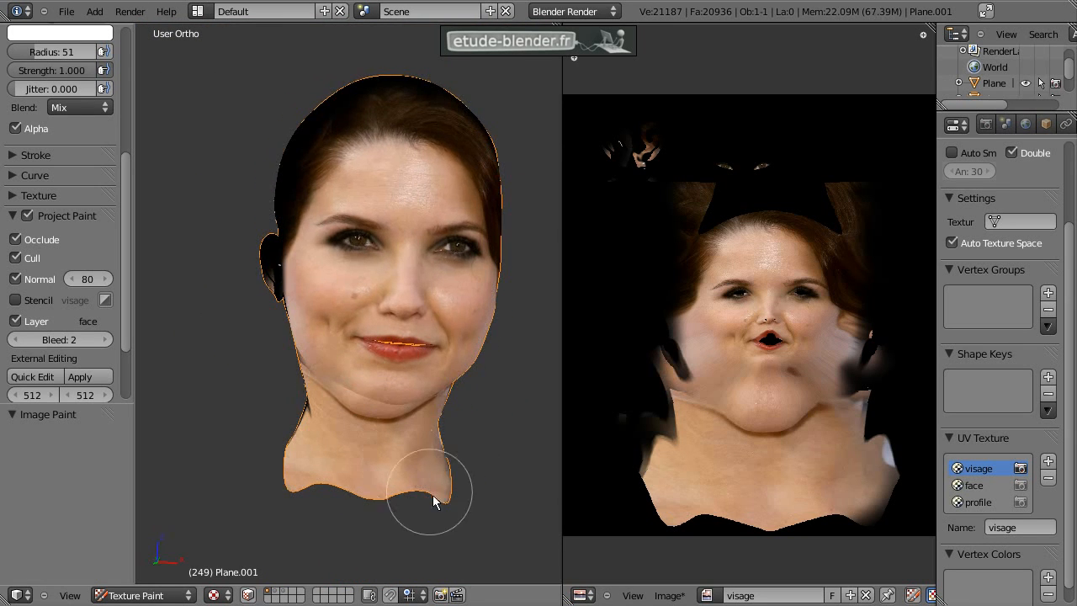
left_click_drag(432, 495, 435, 439)
middle_click_drag(436, 438, 440, 416)
Step: Set the Project Paint clone layer to profile and turn the head to its left side
middle_click_drag(374, 397, 132, 291)
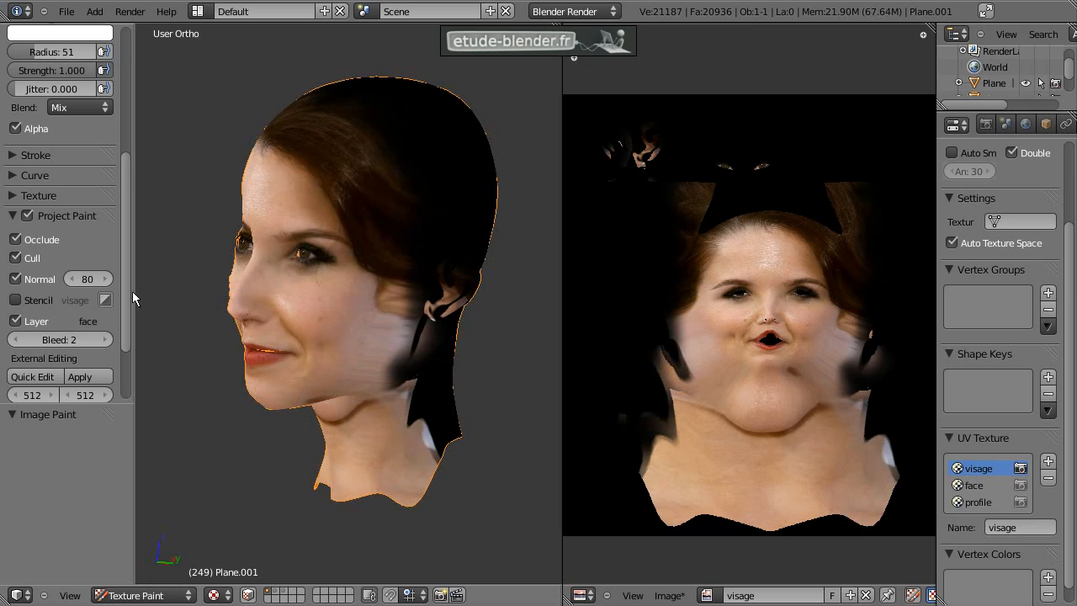
left_click(90, 323)
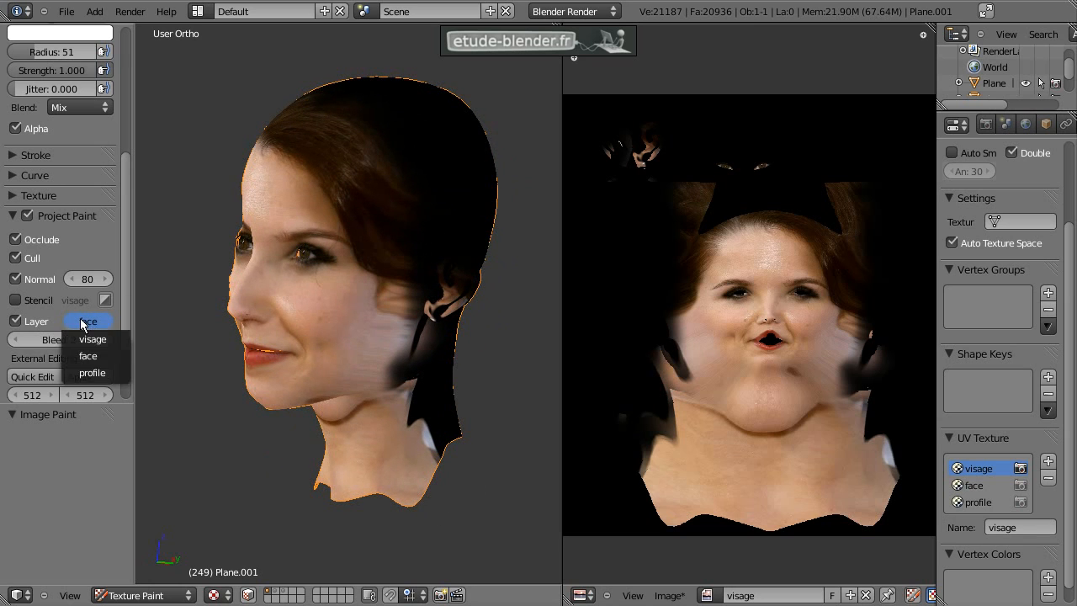
left_click(95, 372)
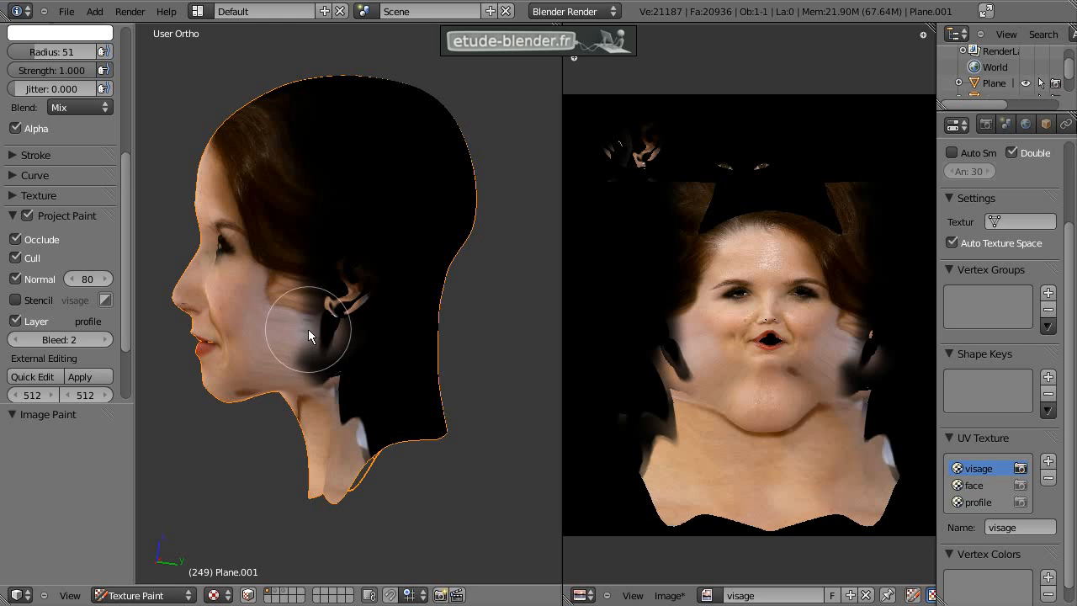
middle_click_drag(330, 304, 339, 308, "shift")
scroll(746, 315, "down", 1)
mouse_move(746, 315)
middle_mouse_down()
mouse_move(717, 307)
mouse_move(728, 307)
middle_mouse_up()
Step: Clone the profile photo over the left hair, ear, jaw and neck
mouse_move(361, 211)
left_mouse_down()
mouse_move(356, 339)
mouse_move(404, 361)
mouse_move(435, 423)
mouse_move(428, 167)
mouse_move(384, 224)
mouse_move(401, 169)
mouse_move(434, 148)
mouse_move(376, 421)
left_mouse_up()
middle_click_drag(352, 485, 377, 428)
mouse_move(378, 429)
left_mouse_down()
mouse_move(397, 483)
mouse_move(382, 509)
left_mouse_up()
mouse_move(385, 454)
left_mouse_down()
mouse_move(380, 360)
mouse_move(360, 345)
mouse_move(356, 276)
left_mouse_up()
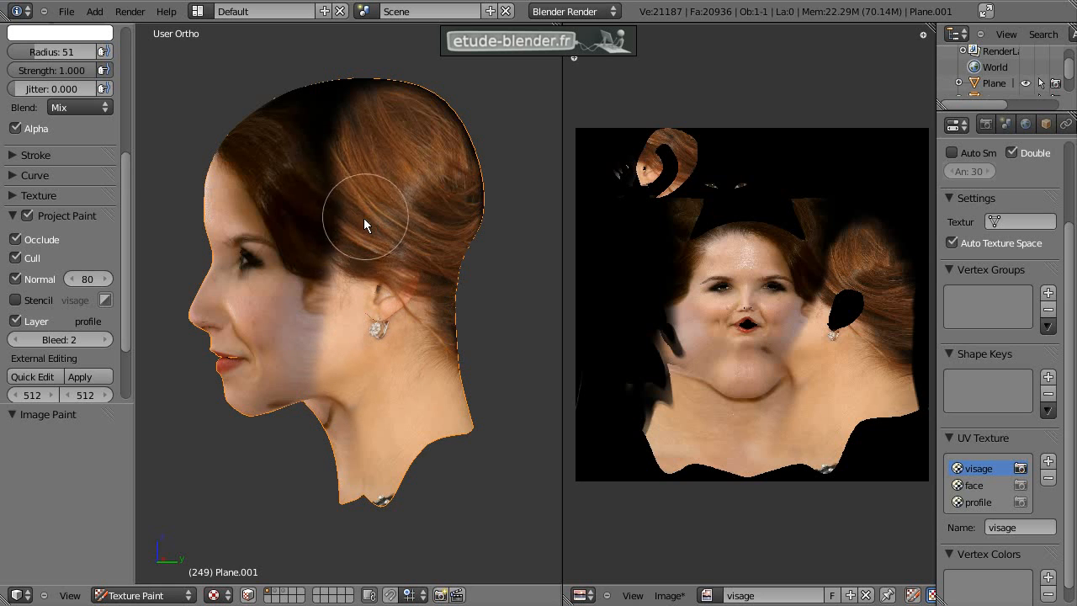
Step: Clone the profile photo over the back of the head and the nape
middle_click_drag(348, 113, 252, 171)
left_click_drag(250, 177, 440, 428)
middle_click_drag(440, 428, 400, 411)
mouse_move(401, 403)
left_mouse_down()
mouse_move(283, 217)
mouse_move(351, 276)
mouse_move(312, 233)
mouse_move(359, 308)
left_mouse_up()
Step: Clone the profile photo over the right side of the head, covering its hair, ear and neck
middle_click_drag(359, 310, 306, 357)
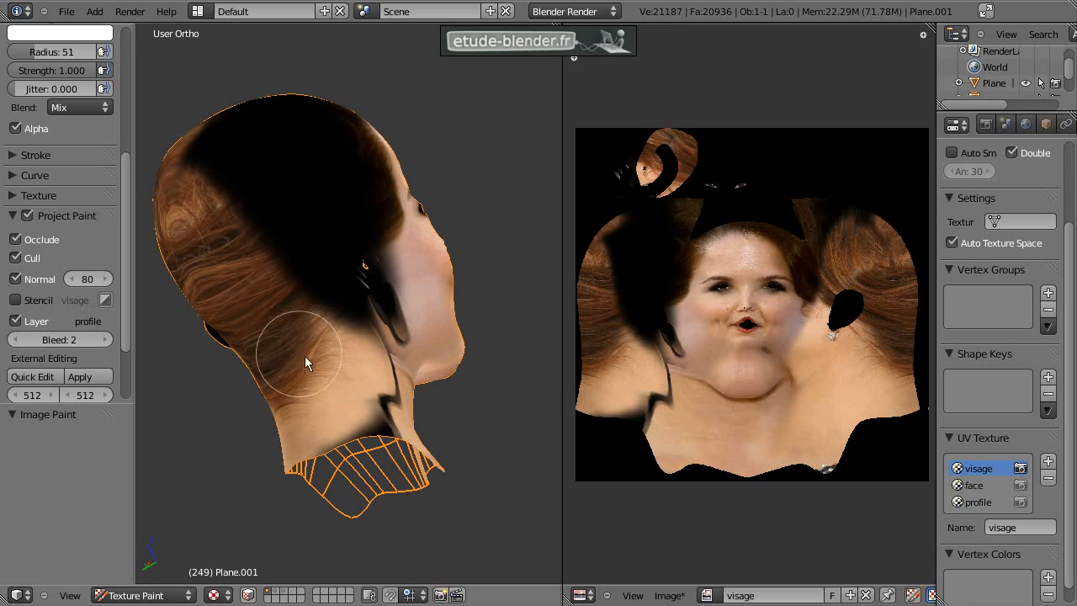
middle_click_drag(351, 415, 335, 421)
mouse_move(353, 386)
left_mouse_down()
mouse_move(334, 300)
mouse_move(260, 229)
left_mouse_up()
left_click_drag(233, 189, 345, 243)
mouse_move(373, 184)
left_mouse_down()
mouse_move(275, 138)
mouse_move(263, 149)
left_mouse_up()
Step: Clone the profile hair over the remaining dark areas on top of the head
mouse_move(263, 149)
middle_mouse_down()
mouse_move(284, 164)
mouse_move(284, 197)
mouse_move(329, 223)
middle_mouse_up()
middle_click_drag(303, 172, 341, 258)
mouse_move(349, 229)
left_mouse_down()
mouse_move(358, 204)
mouse_move(403, 219)
left_mouse_up()
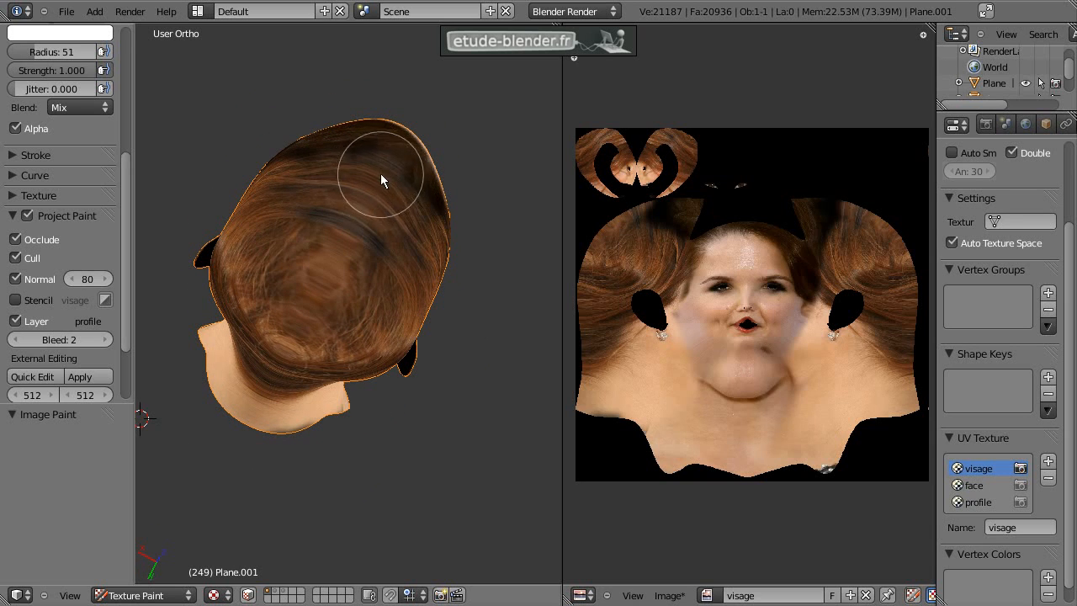
middle_click_drag(311, 163, 301, 262)
left_click_drag(396, 358, 378, 358)
Step: Clone the profile photo onto the black areas behind and below the right ear
mouse_move(379, 358)
middle_mouse_down()
mouse_move(324, 235)
mouse_move(328, 251)
middle_mouse_up()
scroll(357, 314, "up", 3)
middle_click_drag(356, 316, 329, 290)
scroll(329, 290, "up", 4)
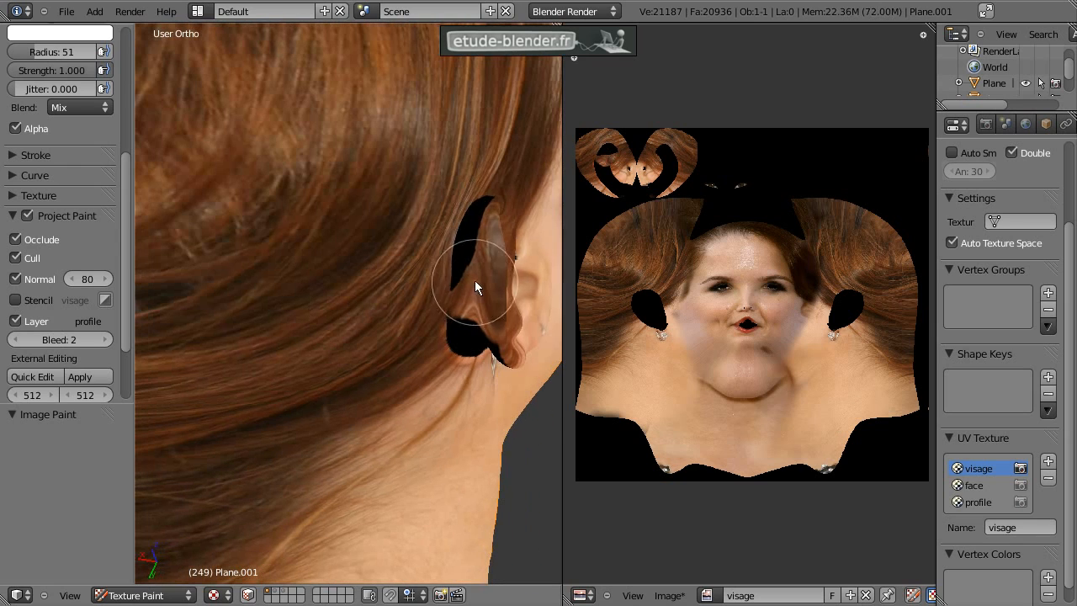
middle_click_drag(475, 346, 363, 94)
left_click_drag(346, 71, 441, 142)
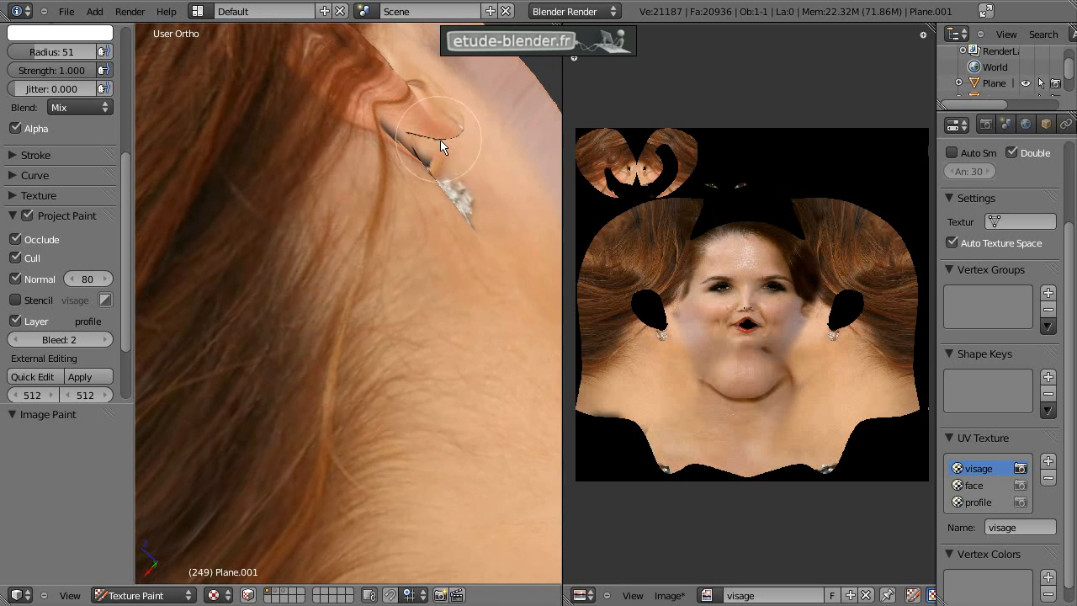
mouse_move(418, 151)
middle_mouse_down()
mouse_move(362, 139)
mouse_move(299, 158)
mouse_move(300, 202)
mouse_move(327, 230)
middle_mouse_up()
left_click_drag(324, 208, 313, 196)
Step: Clone the profile photo over the last black gaps around the right ear's lobe
mouse_move(313, 195)
middle_mouse_down()
mouse_move(411, 270)
mouse_move(347, 231)
middle_mouse_up()
middle_click_drag(187, 244, 353, 281)
scroll(346, 269, "down", 4)
Step: Clone the profile photo onto the black areas behind and inside the left ear
middle_click_drag(243, 351, 381, 255)
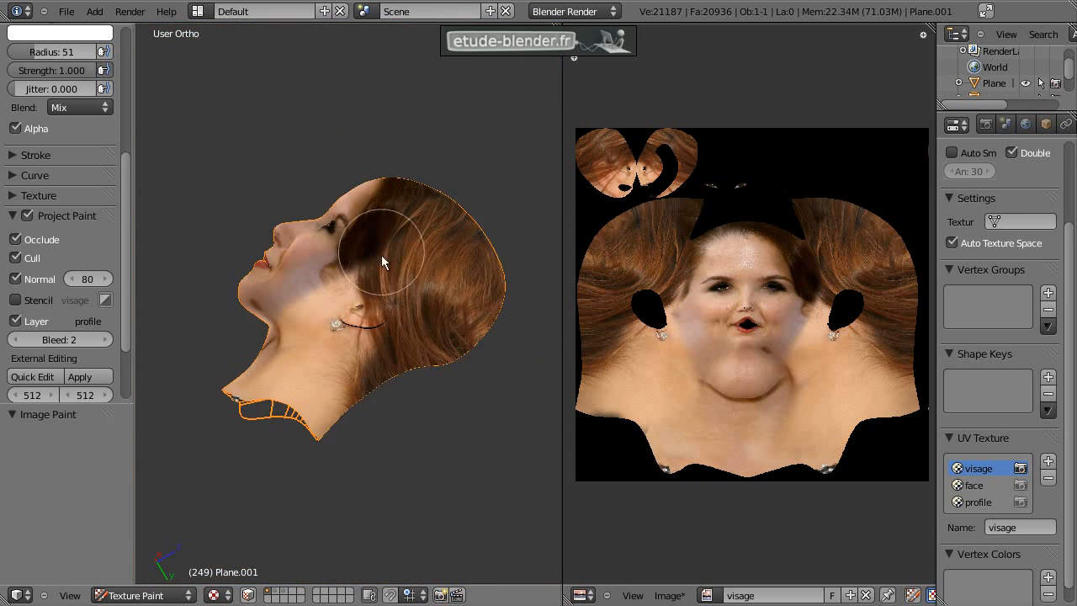
scroll(393, 324, "up", 6)
middle_click_drag(380, 347, 351, 230)
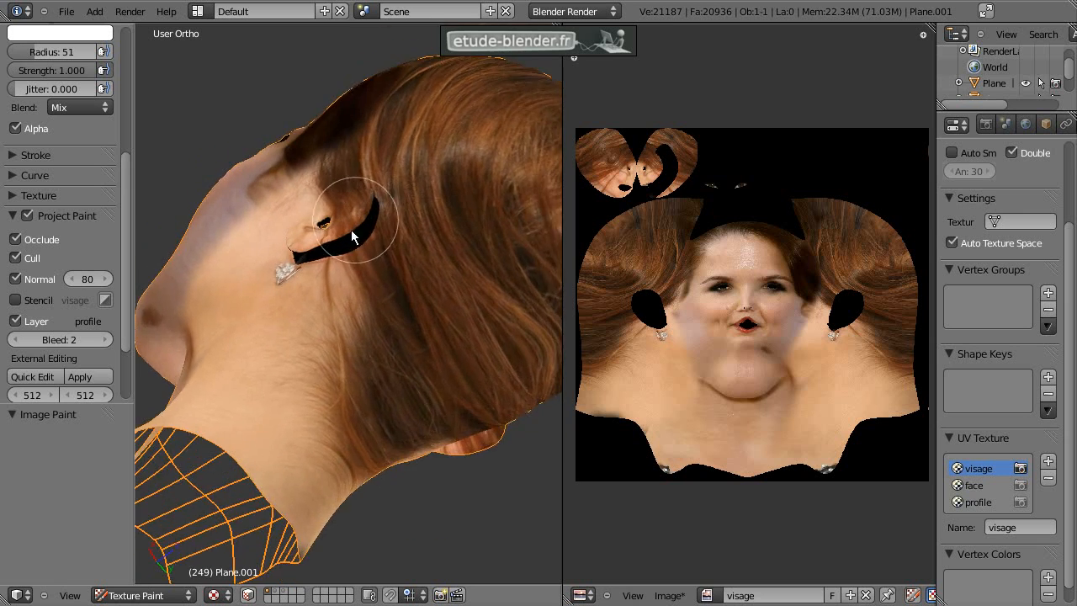
scroll(261, 227, "up", 3)
middle_click_drag(245, 202, 306, 219)
mouse_move(200, 251)
middle_mouse_down()
mouse_move(279, 174)
mouse_move(279, 91)
mouse_move(500, 131)
mouse_move(533, 159)
mouse_move(480, 197)
mouse_move(503, 198)
mouse_move(411, 260)
mouse_move(385, 264)
mouse_move(468, 251)
mouse_move(476, 340)
mouse_move(432, 514)
mouse_move(336, 482)
mouse_move(247, 337)
mouse_move(329, 268)
mouse_move(381, 422)
mouse_move(296, 248)
mouse_move(455, 413)
mouse_move(361, 401)
mouse_move(339, 344)
mouse_move(325, 182)
mouse_move(330, 227)
middle_mouse_up()
middle_click_drag(178, 184, 421, 269)
Step: Clone the profile skin over the left jaw and the lower part of the left cheek
key("KP_1")
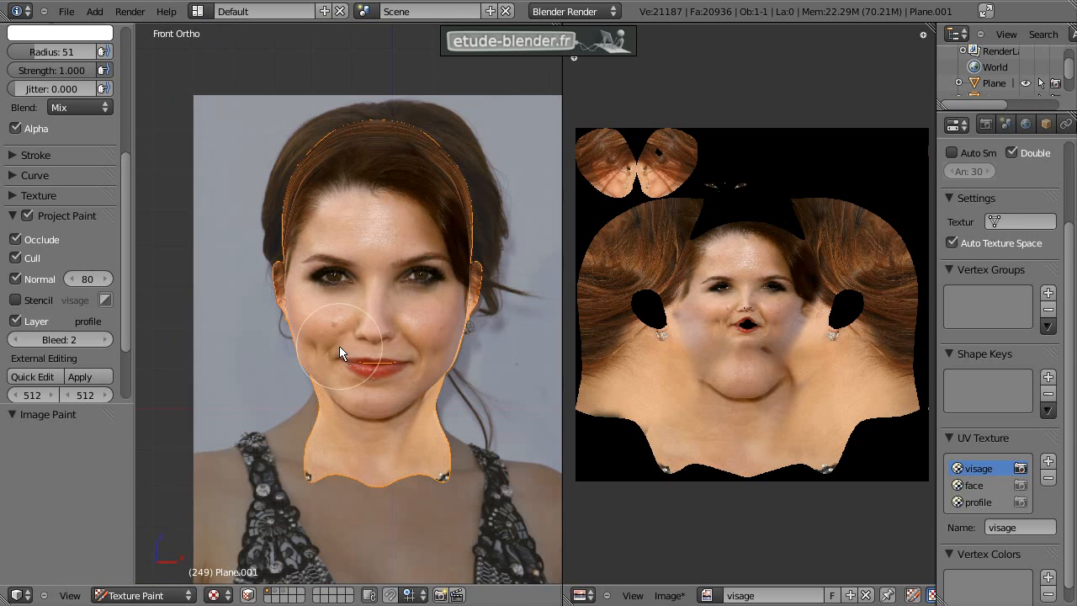
middle_click_drag(426, 311, 361, 344)
left_click_drag(348, 377, 398, 353)
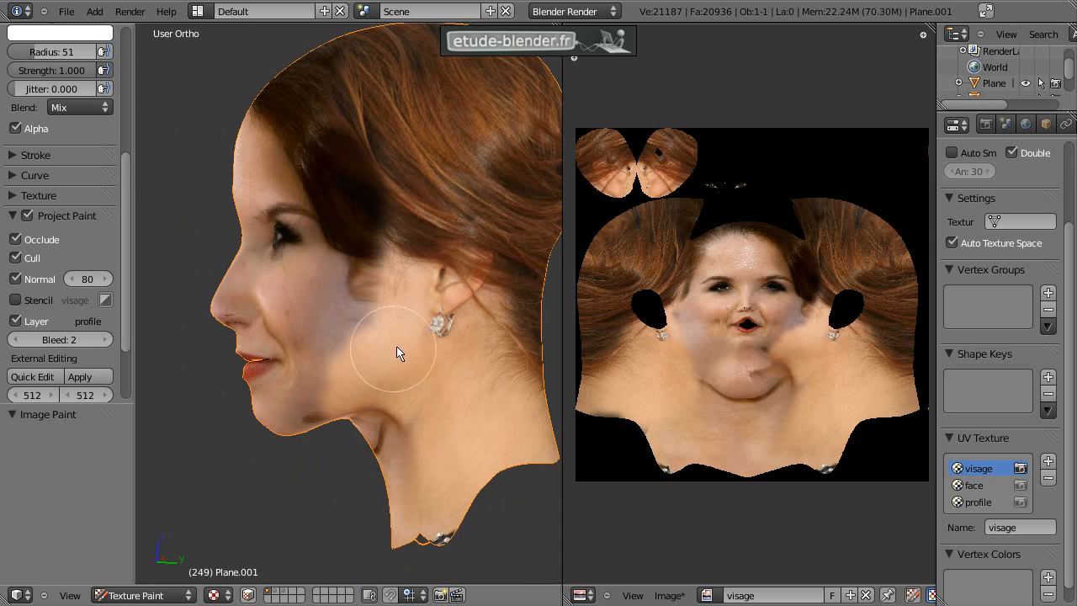
mouse_move(393, 318)
middle_mouse_down()
mouse_move(343, 304)
mouse_move(390, 309)
mouse_move(377, 309)
middle_mouse_up()
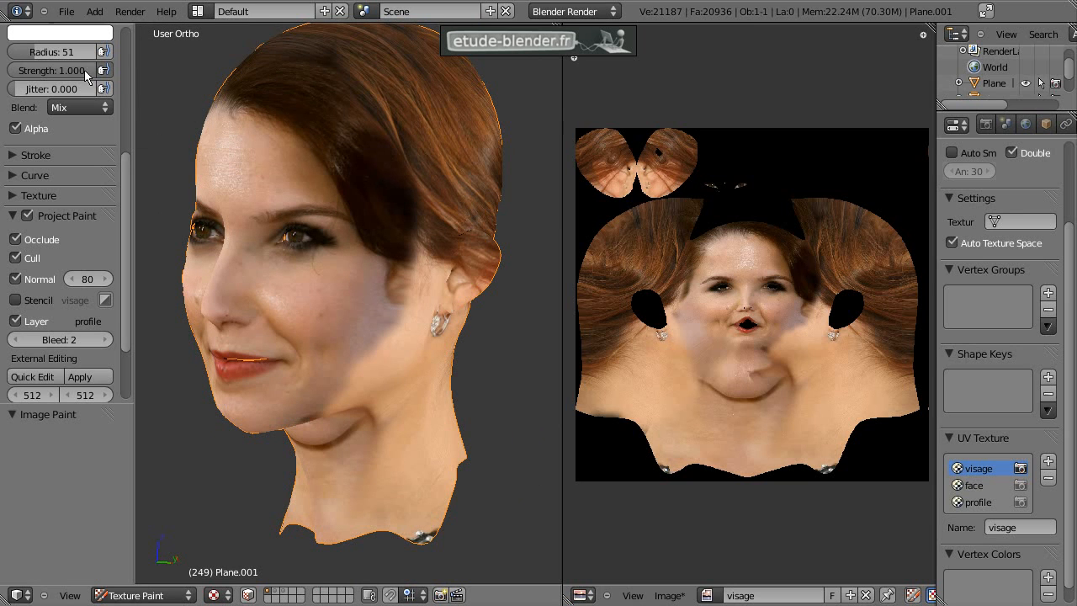
Step: Set the brush strength to 0.451 and blend the profile skin into the greyish left cheek
left_click_drag(47, 74, 49, 74)
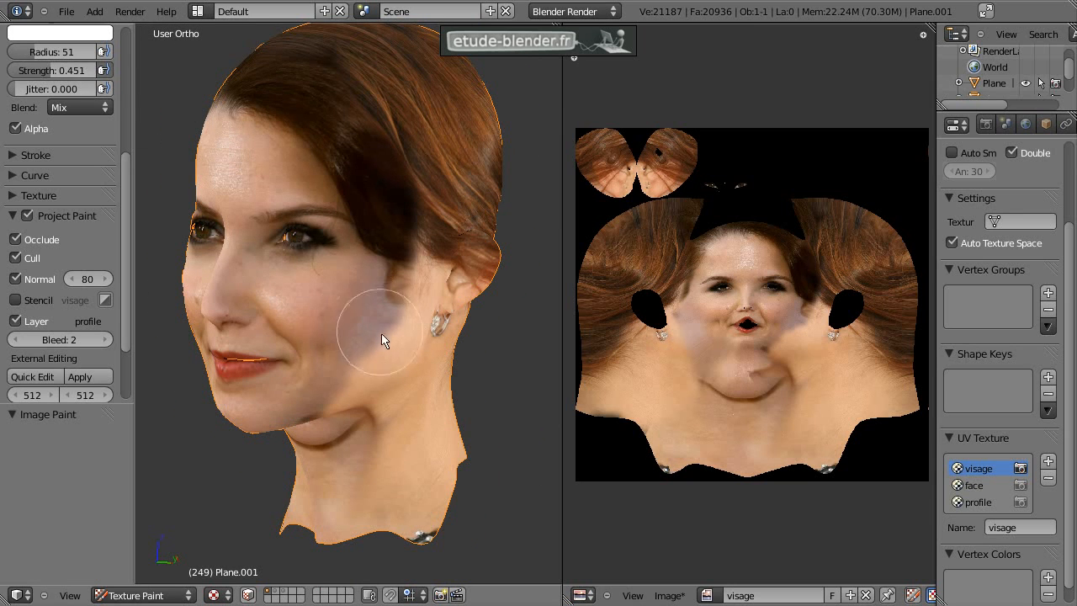
scroll(382, 340, "up", 1)
mouse_move(370, 362)
left_mouse_down()
mouse_move(341, 402)
mouse_move(412, 318)
mouse_move(358, 337)
mouse_move(350, 324)
mouse_move(383, 313)
mouse_move(343, 295)
left_mouse_up()
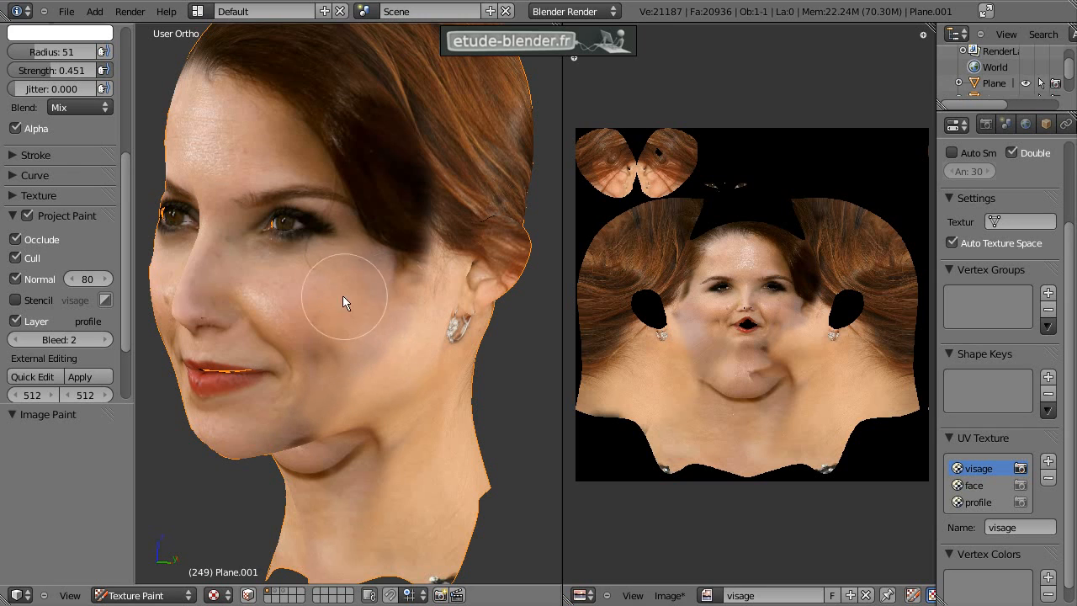
mouse_move(332, 392)
left_mouse_down()
mouse_move(318, 412)
mouse_move(391, 388)
left_mouse_up()
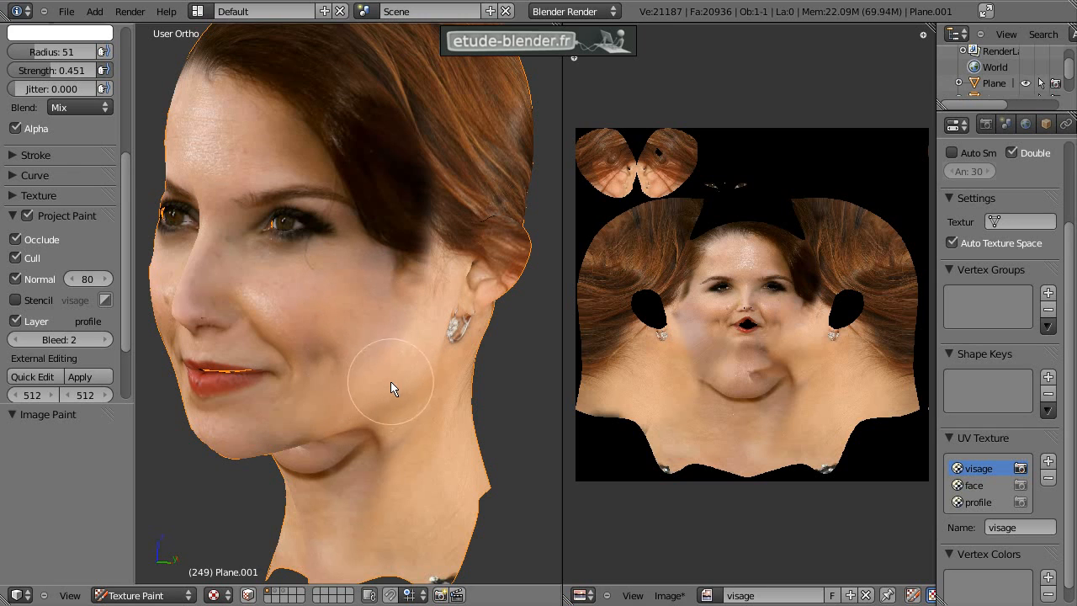
mouse_move(381, 325)
left_mouse_down()
mouse_move(348, 296)
mouse_move(374, 286)
mouse_move(422, 331)
left_mouse_up()
Step: Blend the profile skin over the shadow below the left jaw and the front of the neck
mouse_move(423, 332)
middle_mouse_down()
mouse_move(398, 303)
mouse_move(356, 401)
mouse_move(397, 373)
middle_mouse_up()
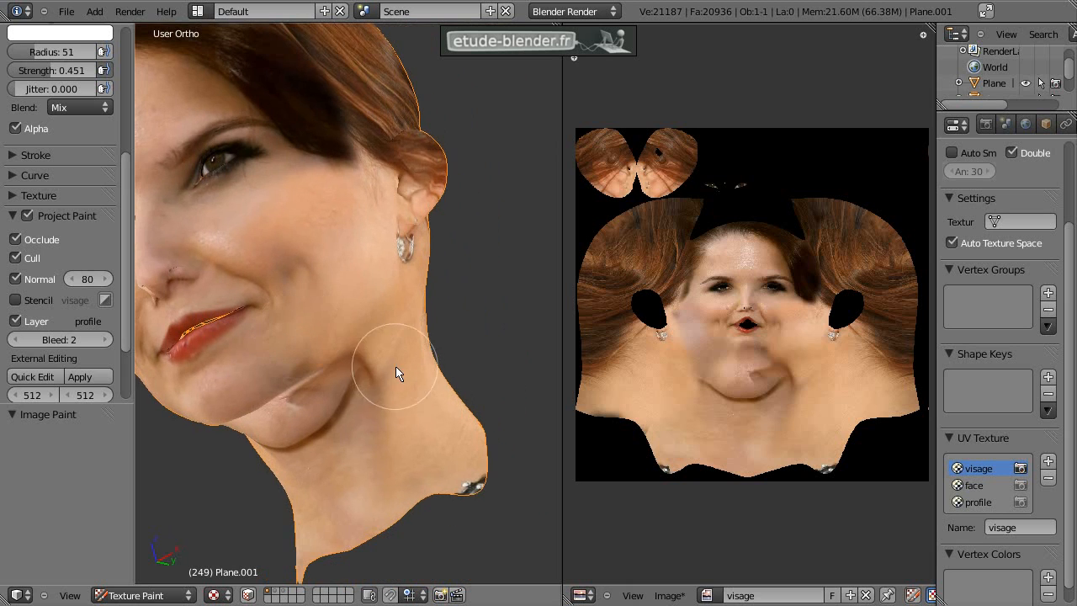
left_click_drag(359, 390, 359, 403)
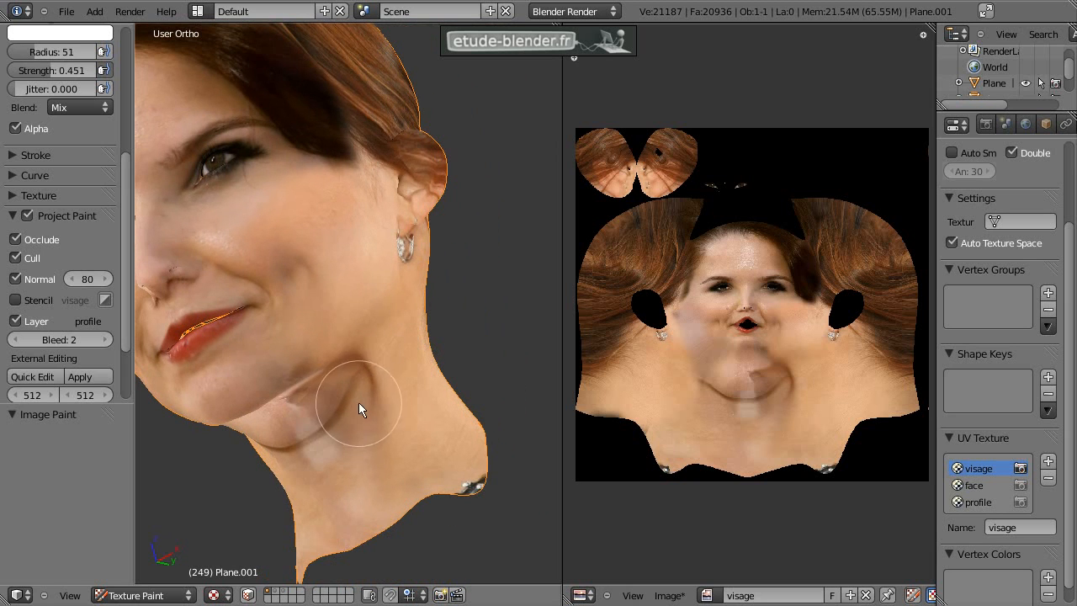
mouse_move(397, 368)
middle_mouse_down()
mouse_move(349, 388)
mouse_move(413, 361)
mouse_move(373, 305)
mouse_move(404, 351)
middle_mouse_up()
Step: Clone the profile skin over the right cheek and jaw, raising the brush strength to 1.000
scroll(404, 352, "up", 3)
mouse_move(360, 278)
middle_mouse_down()
mouse_move(348, 215)
mouse_move(380, 272)
mouse_move(379, 320)
mouse_move(344, 303)
mouse_move(399, 217)
mouse_move(283, 218)
mouse_move(323, 286)
mouse_move(316, 245)
middle_mouse_up()
scroll(343, 331, "up", 3)
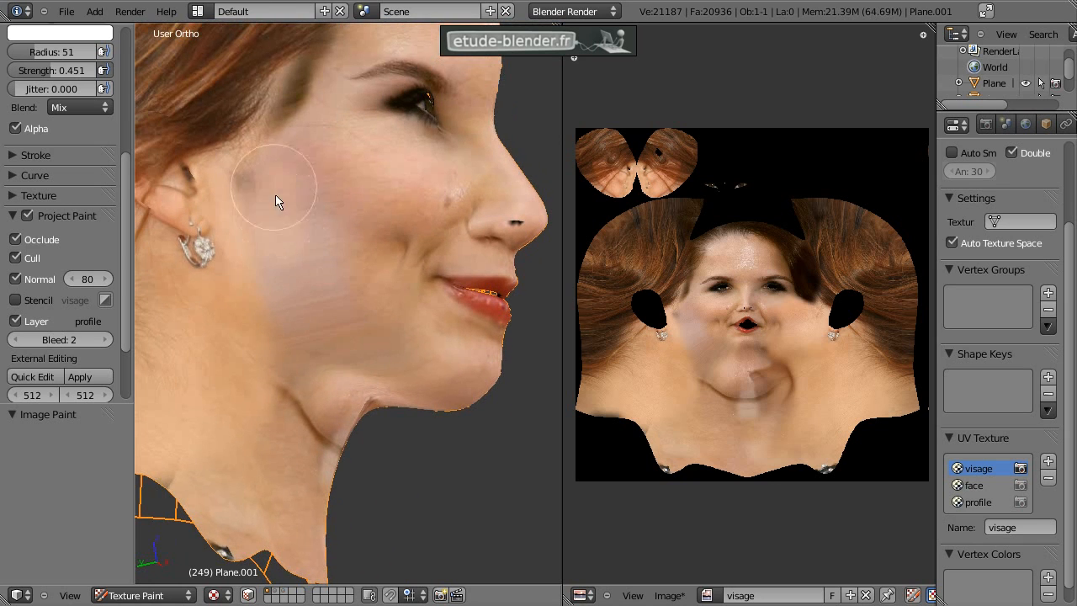
mouse_move(294, 188)
left_mouse_down()
mouse_move(332, 220)
mouse_move(280, 200)
left_mouse_up()
left_click_drag(71, 70, 113, 70)
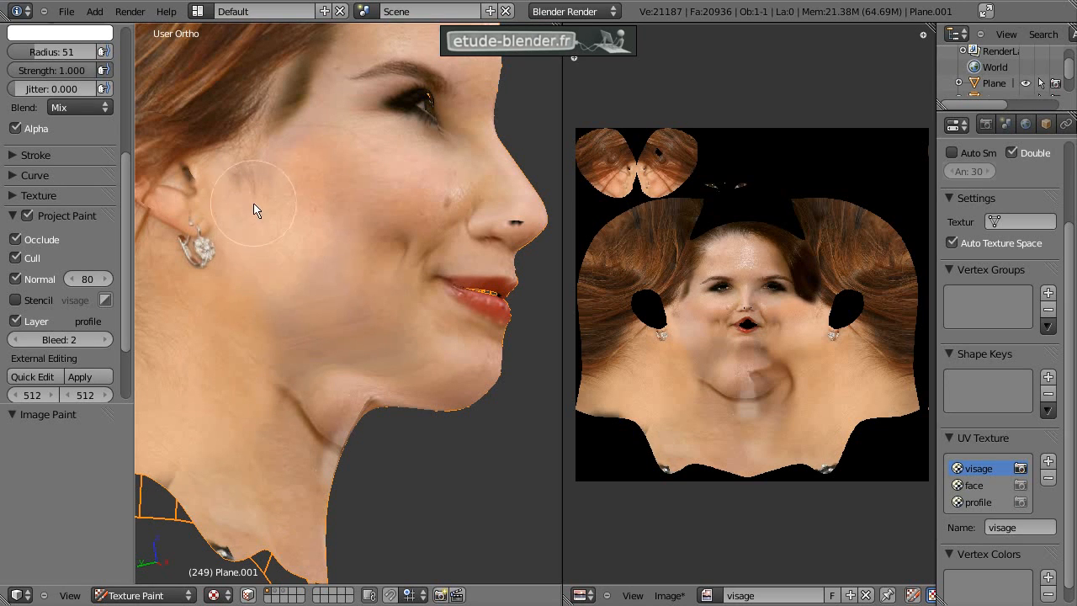
left_click_drag(253, 210, 285, 392)
mouse_move(283, 462)
left_mouse_down()
mouse_move(241, 516)
mouse_move(293, 370)
left_mouse_up()
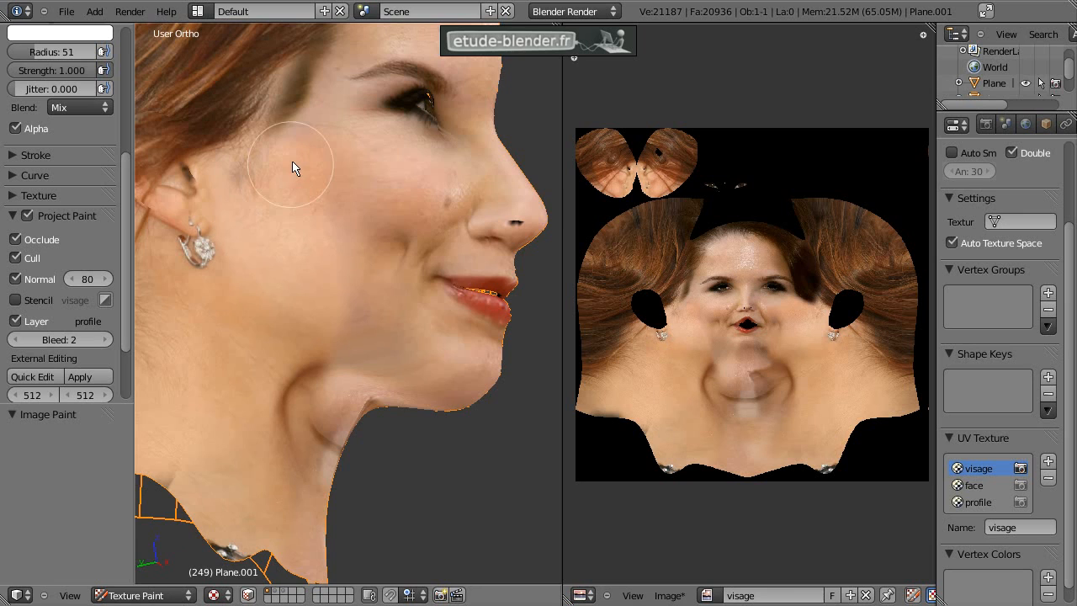
Step: Set the brush strength to 0.451 and soften the transitions on the right cheek and under the chin with profile skin
middle_click_drag(225, 165, 312, 228)
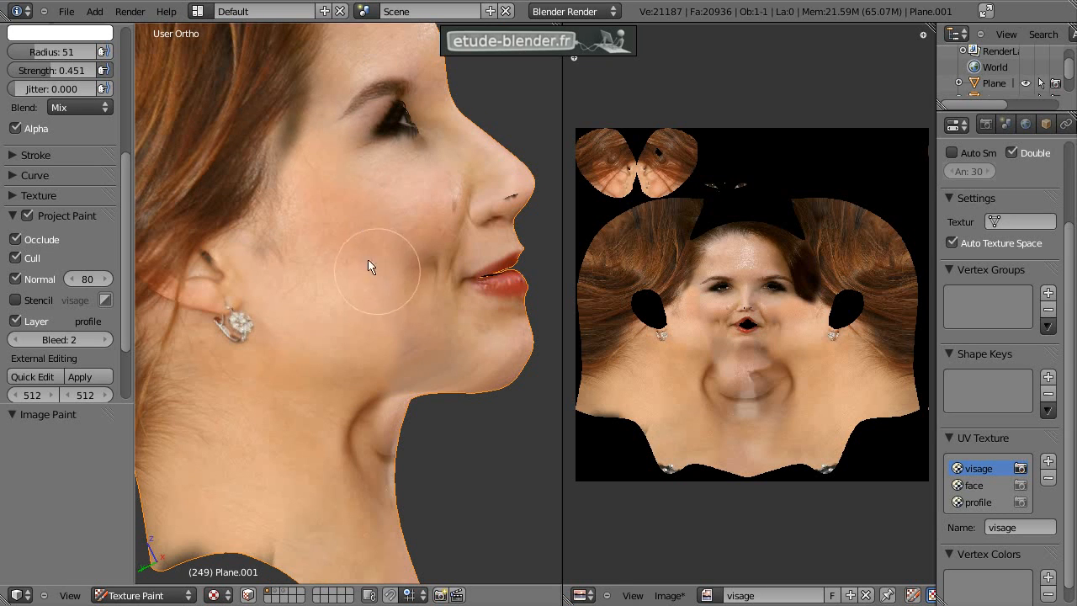
middle_click_drag(366, 344, 284, 405)
scroll(285, 405, "down", 4)
middle_click_drag(418, 302, 310, 156)
scroll(340, 221, "up", 3)
middle_click_drag(347, 228, 324, 241)
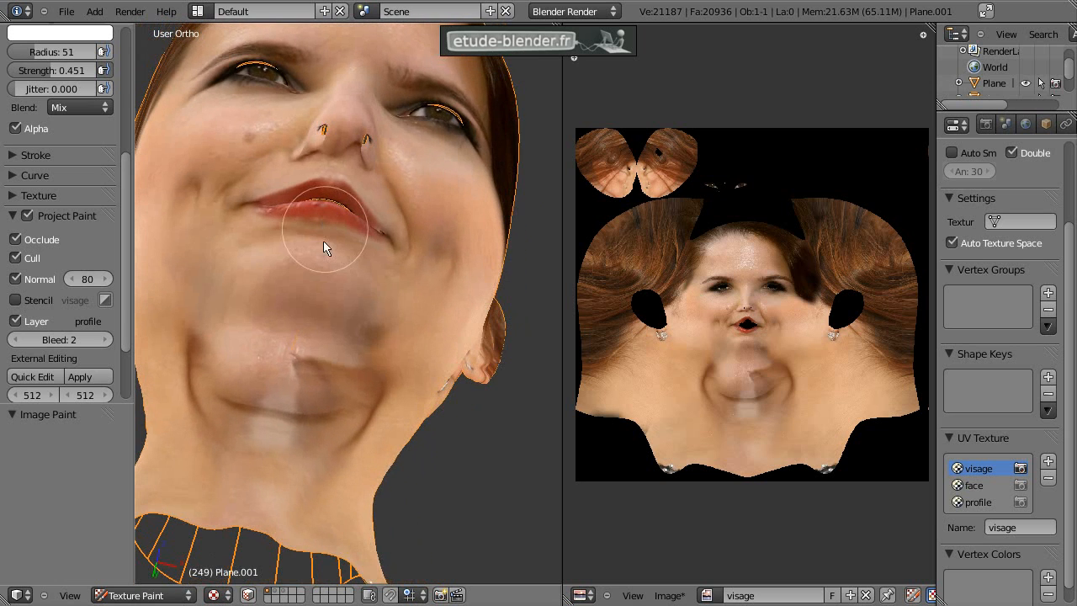
middle_click_drag(300, 358, 366, 294)
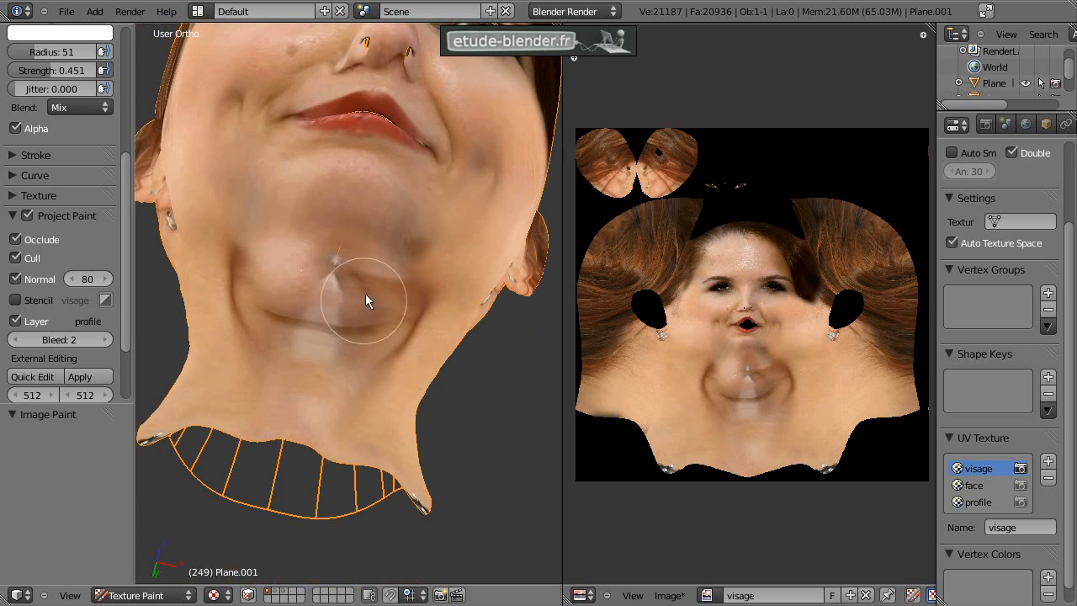
Step: Examine the painted head as a whole, enlarging the 3D view temporarily
middle_click_drag(306, 233, 366, 487)
scroll(461, 324, "down", 2)
middle_click_drag(507, 264, 438, 312)
key("ctrl+Up")
middle_click_drag(544, 332, 645, 339)
key("ctrl+Up")
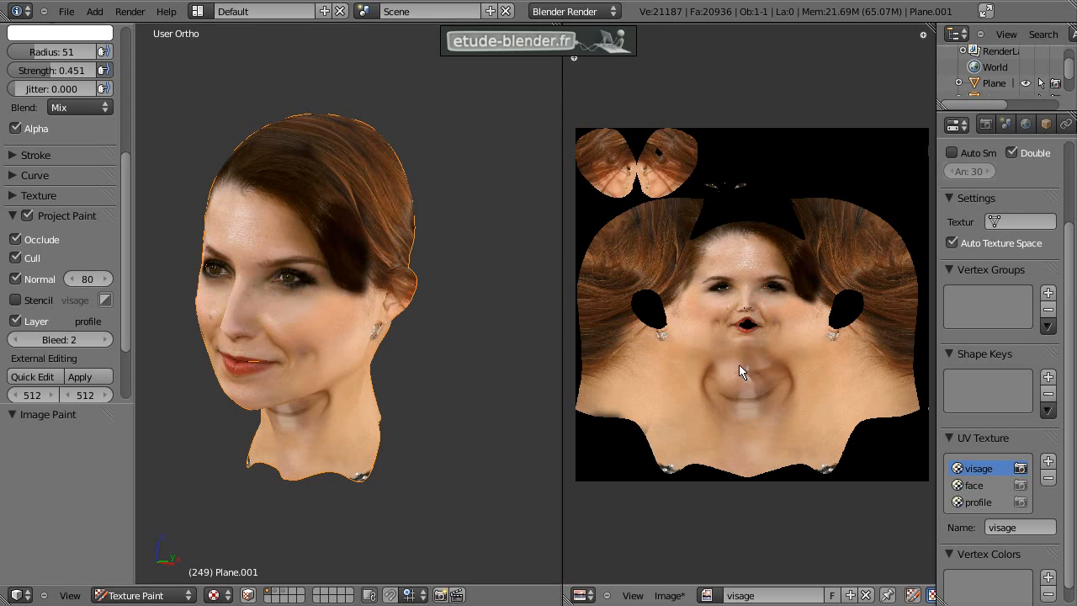
Step: Widen the image editor and enlarge the visage texture to fill it
left_click_drag(561, 321, 516, 328)
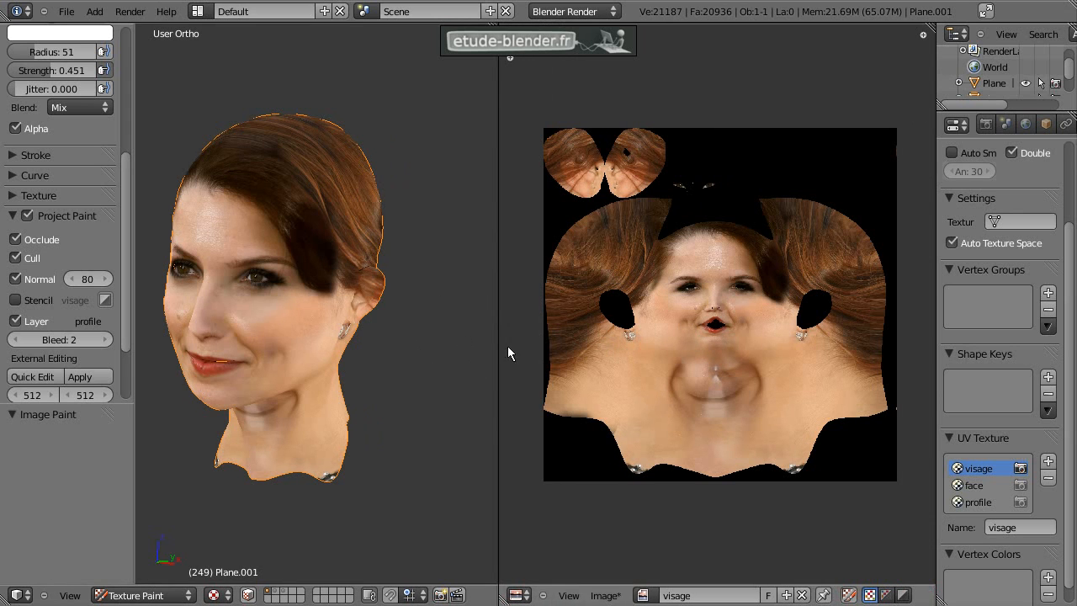
scroll(700, 353, "up", 4)
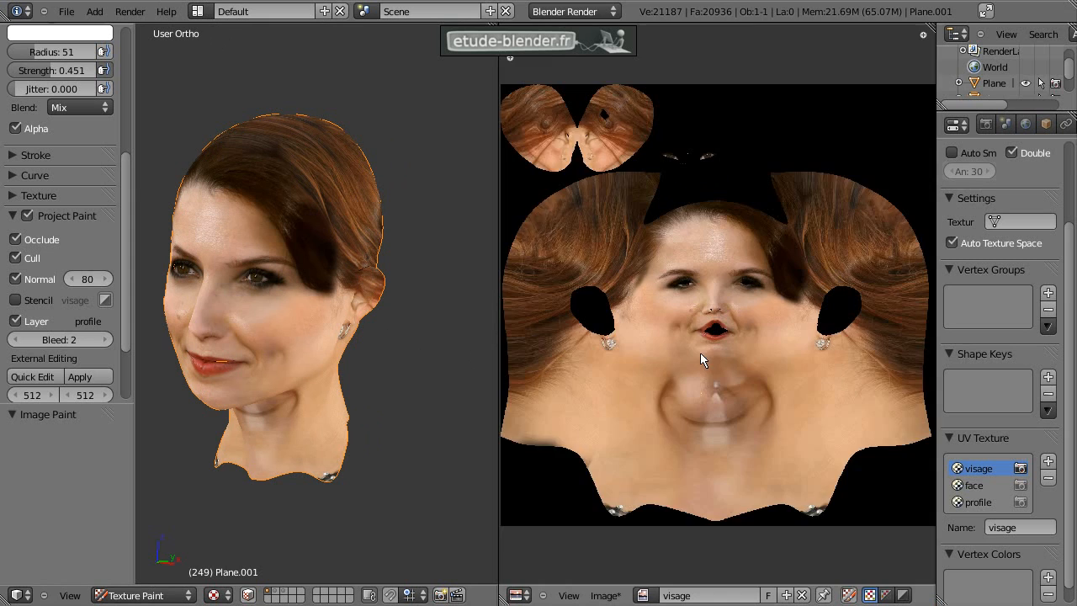
scroll(703, 355, "down", 3)
middle_click_drag(710, 365, 712, 355)
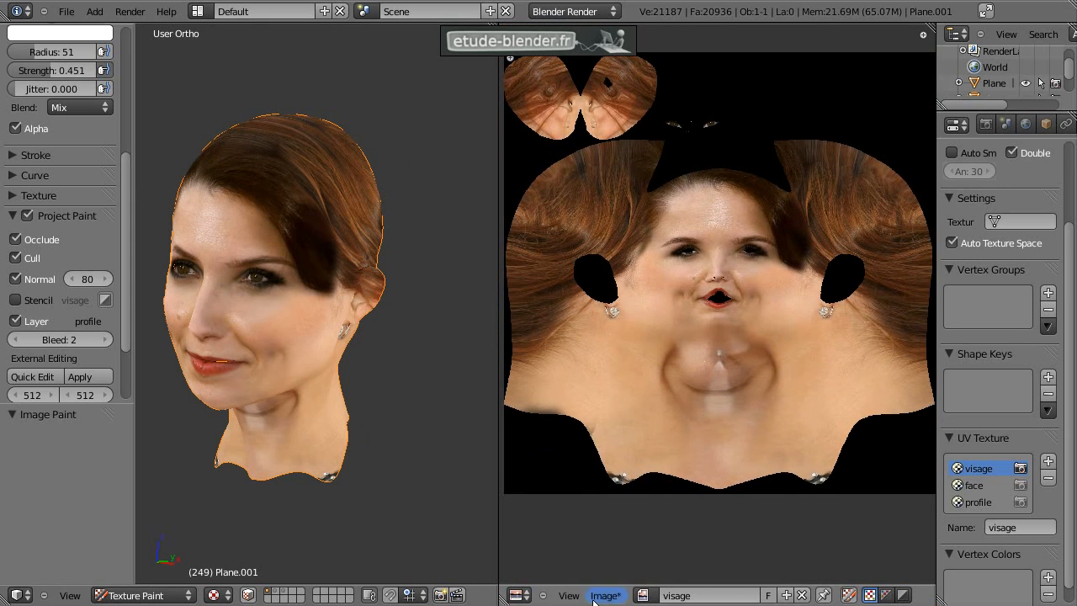
Step: Save the painted texture as visage2.png in the Unwarp-method folder
left_click(604, 595)
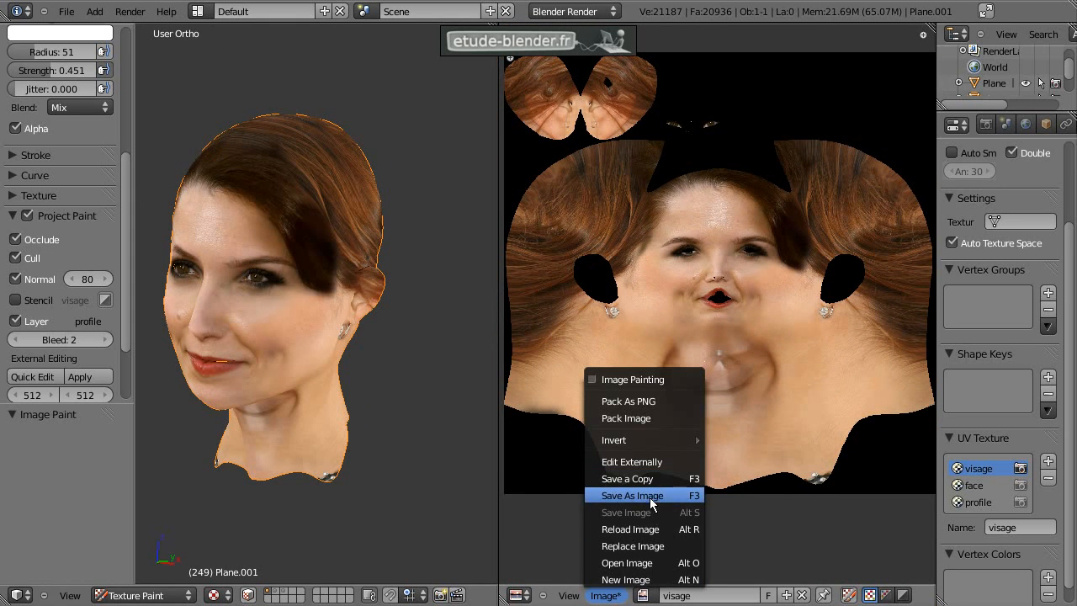
left_click(651, 496)
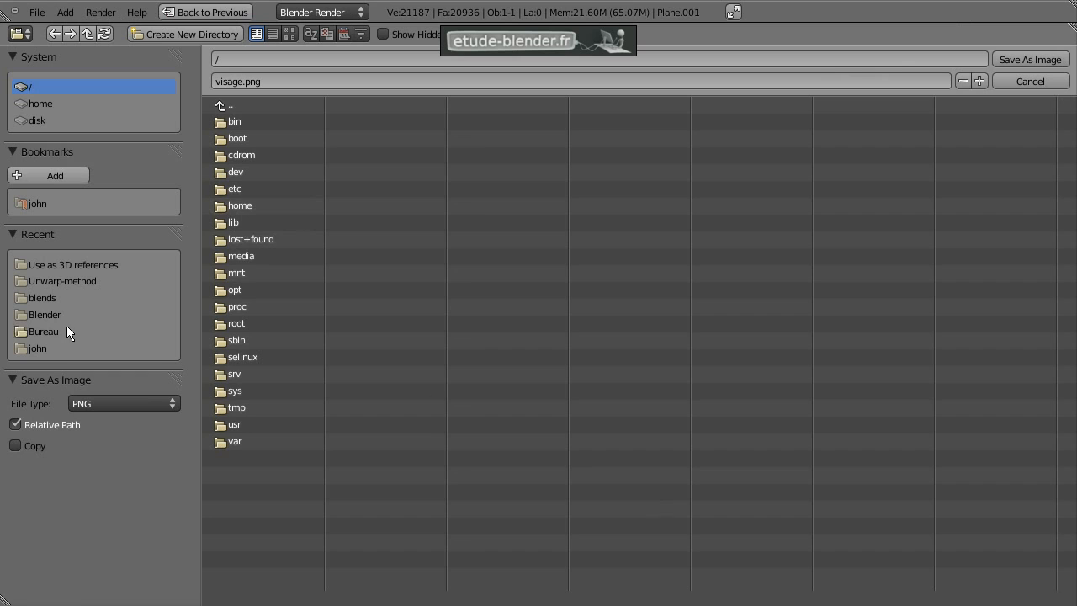
left_click(70, 283)
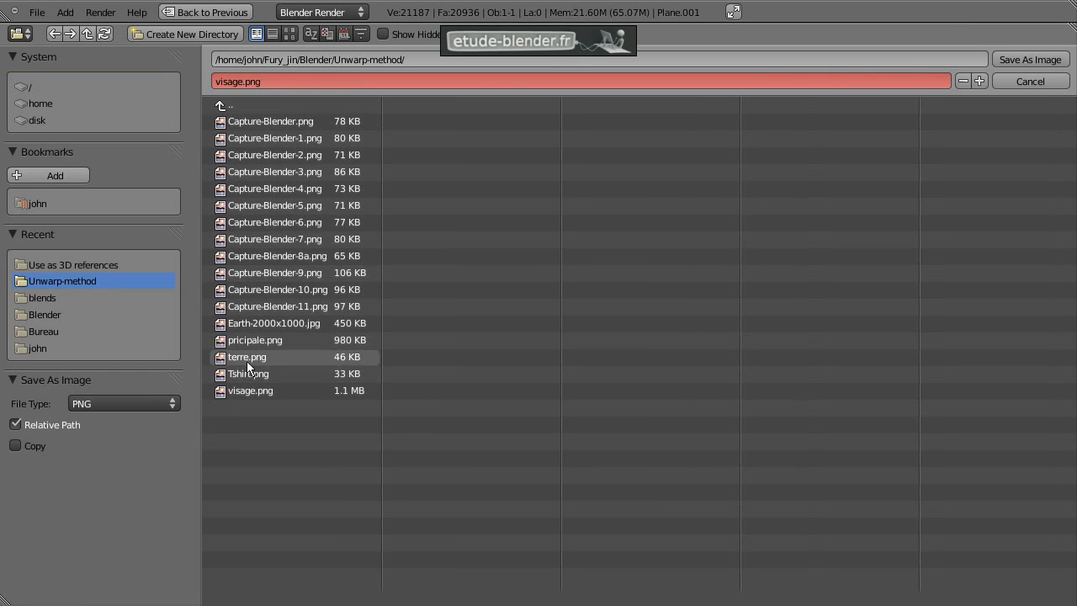
left_click(261, 389)
left_click(243, 81)
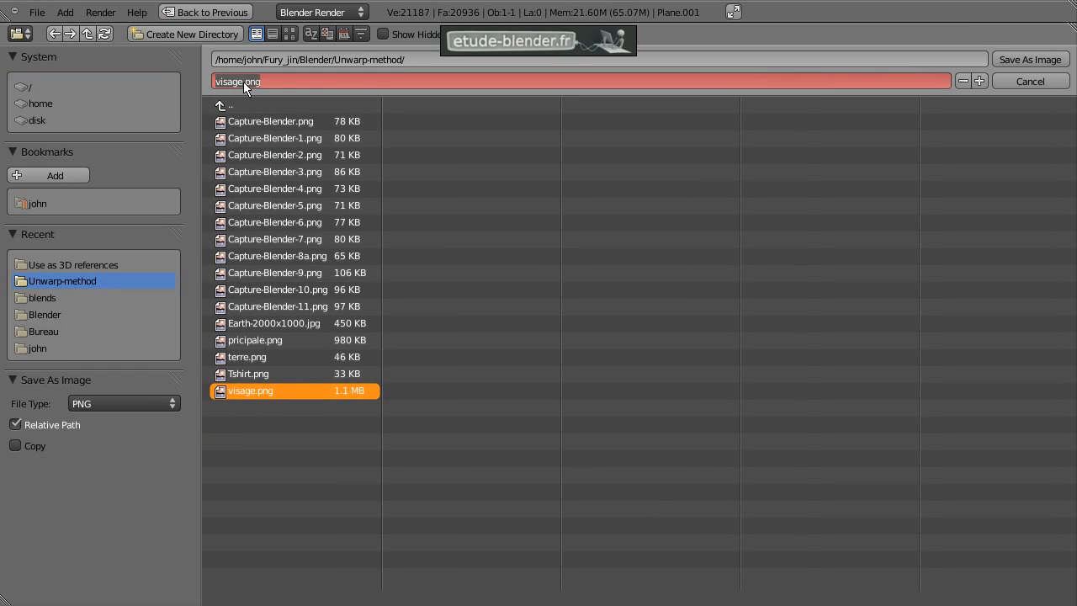
key("Return")
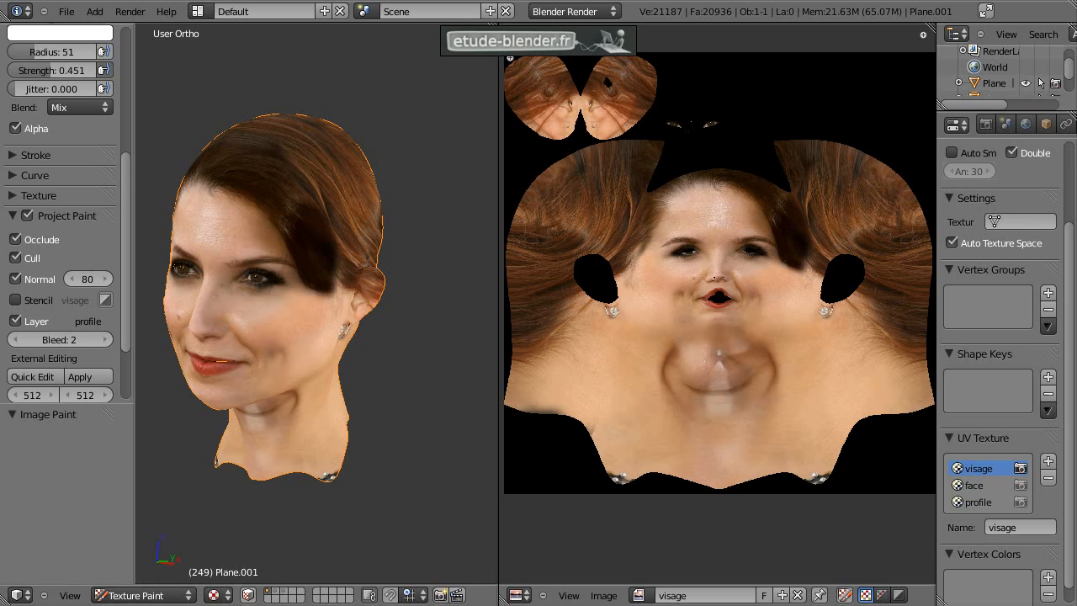
Step: Switch to the file browser, view visage2.png from the Unwarp-method folder, and close the image
left_click(261, 605)
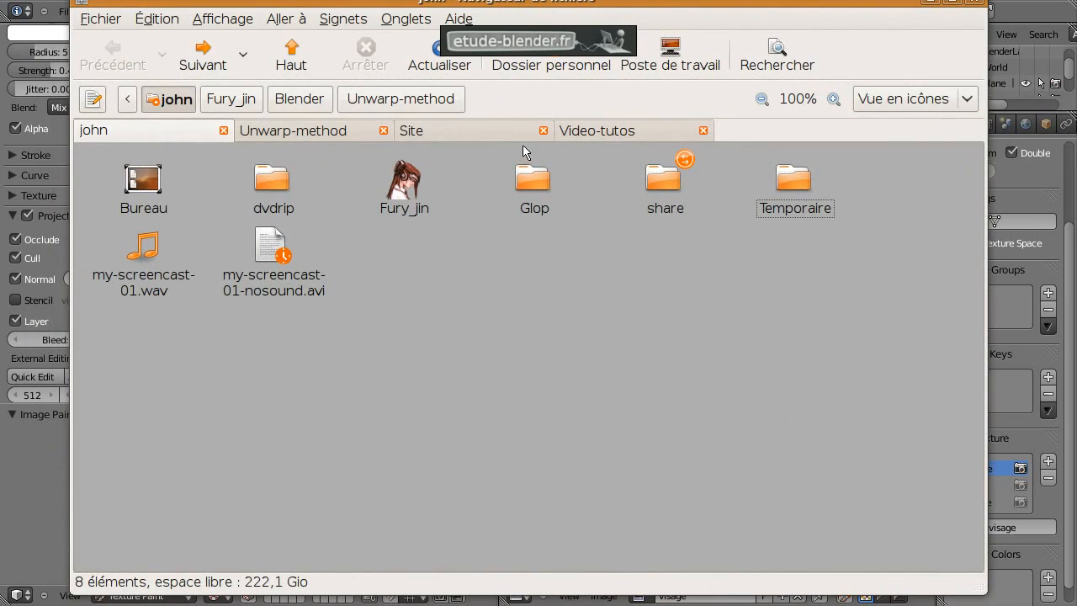
left_click(303, 133)
double_click(649, 468)
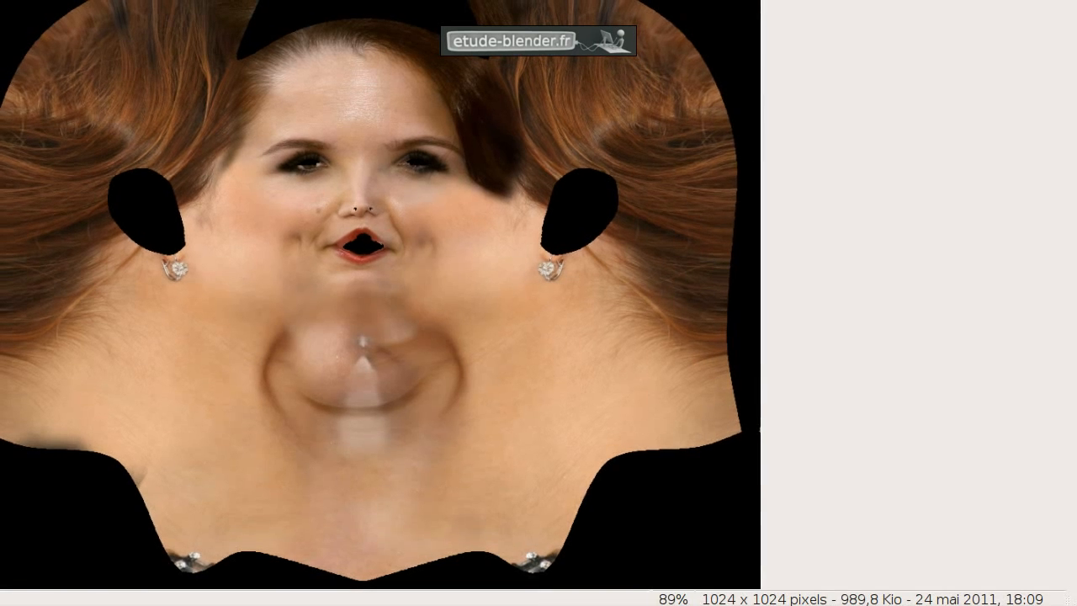
key("ctrl+w")
Step: Open visage2.png with a different image viewer
right_click(666, 493)
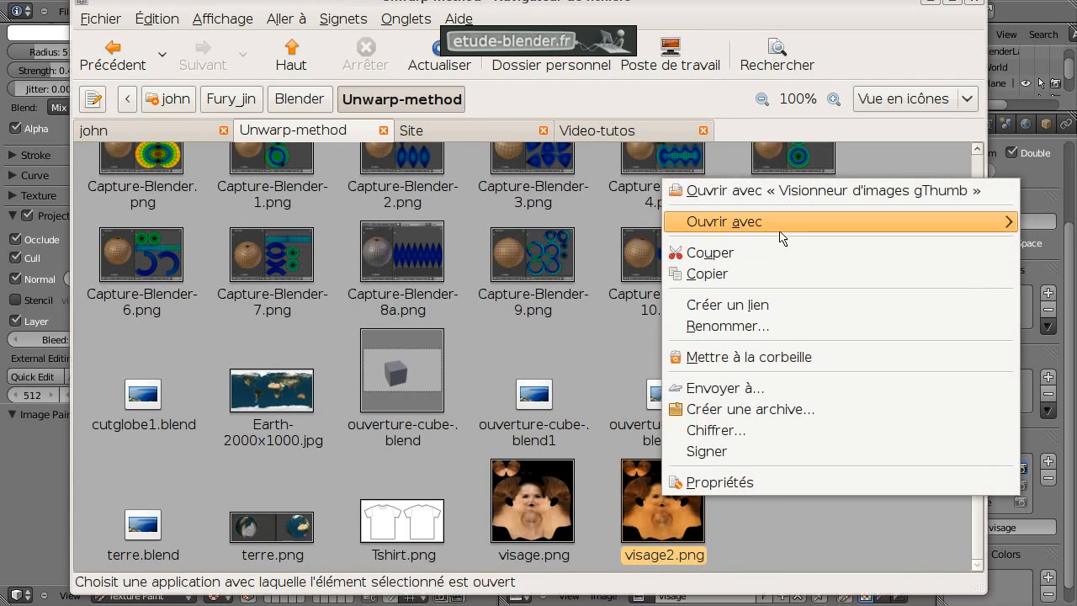
mouse_move(782, 227)
left_click(550, 285)
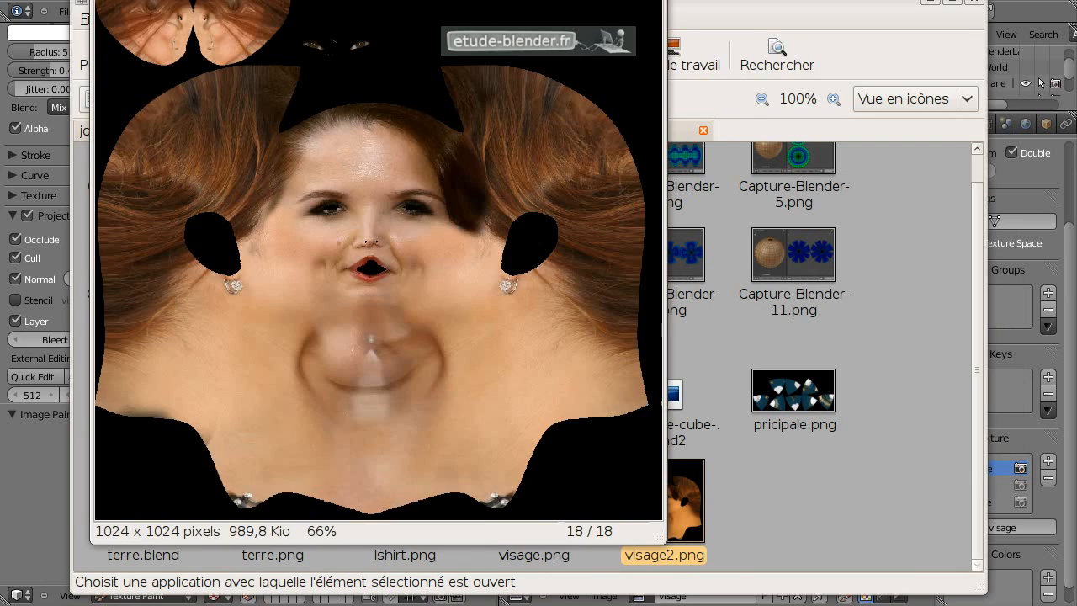